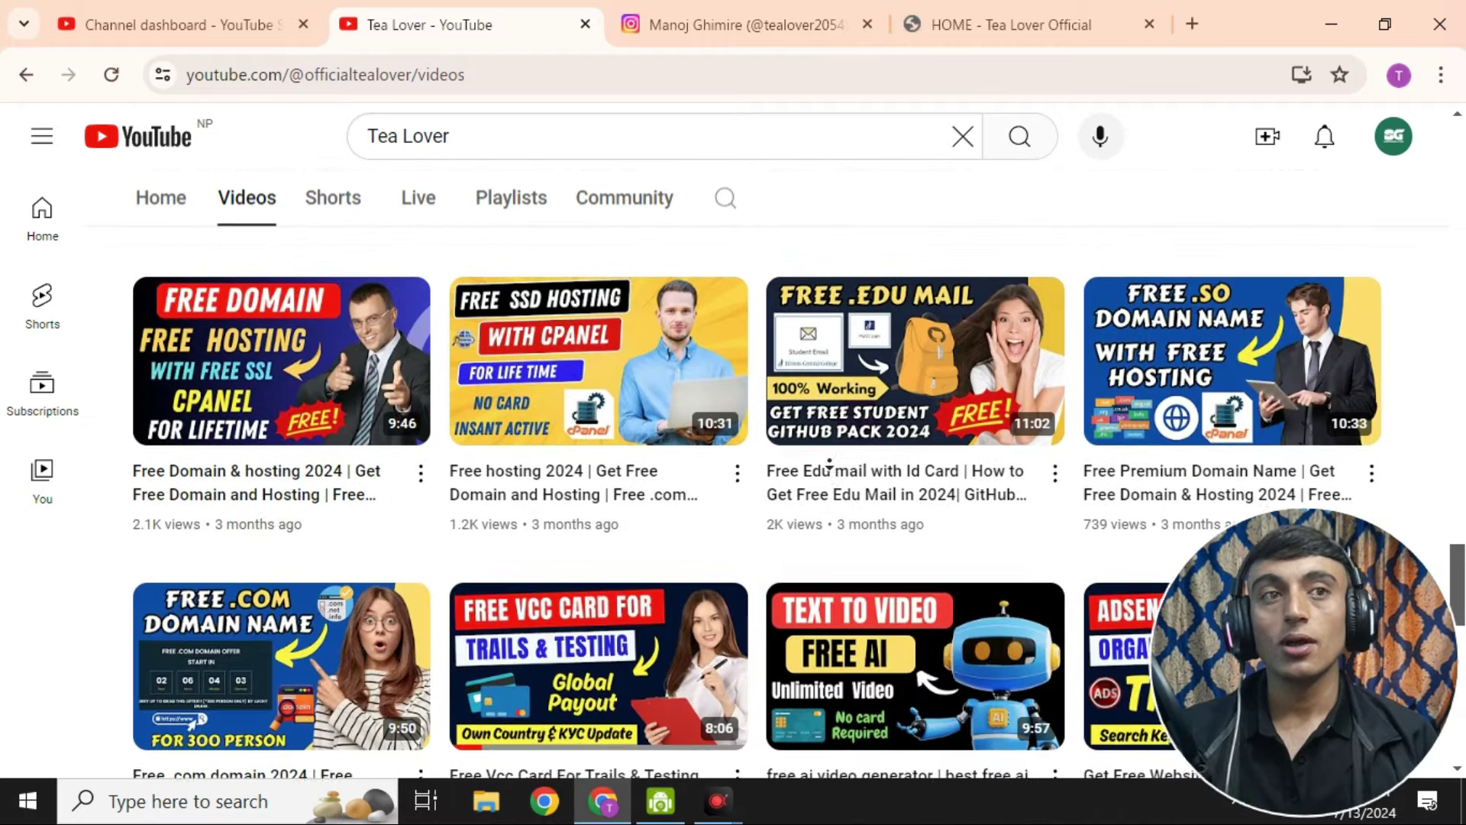
# Scroll through the Tea Lover channel's uploaded videos on YouTube.
pyautogui.scroll(-2, 830, 463)
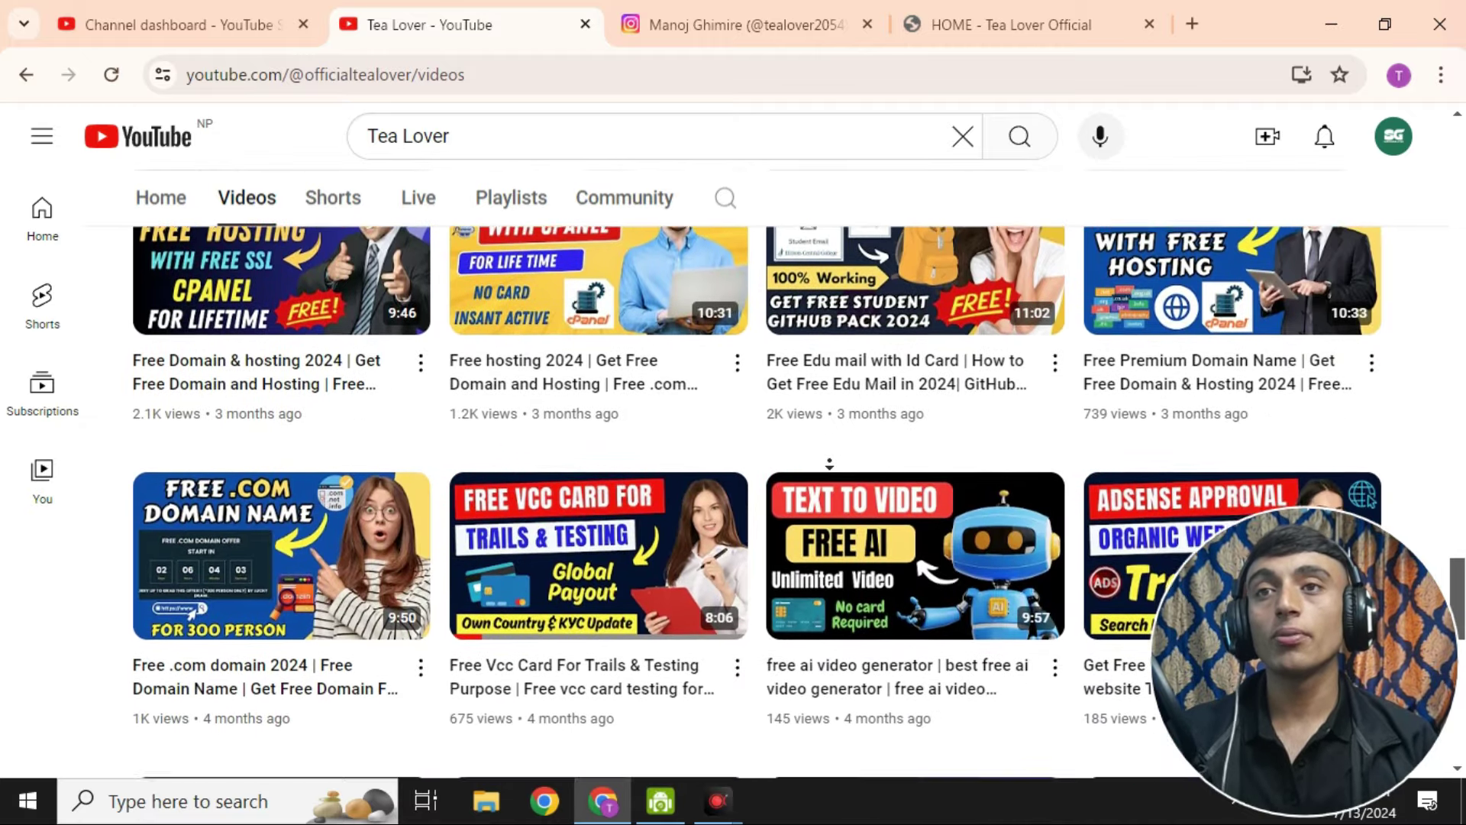
pyautogui.scroll(-3, 830, 462)
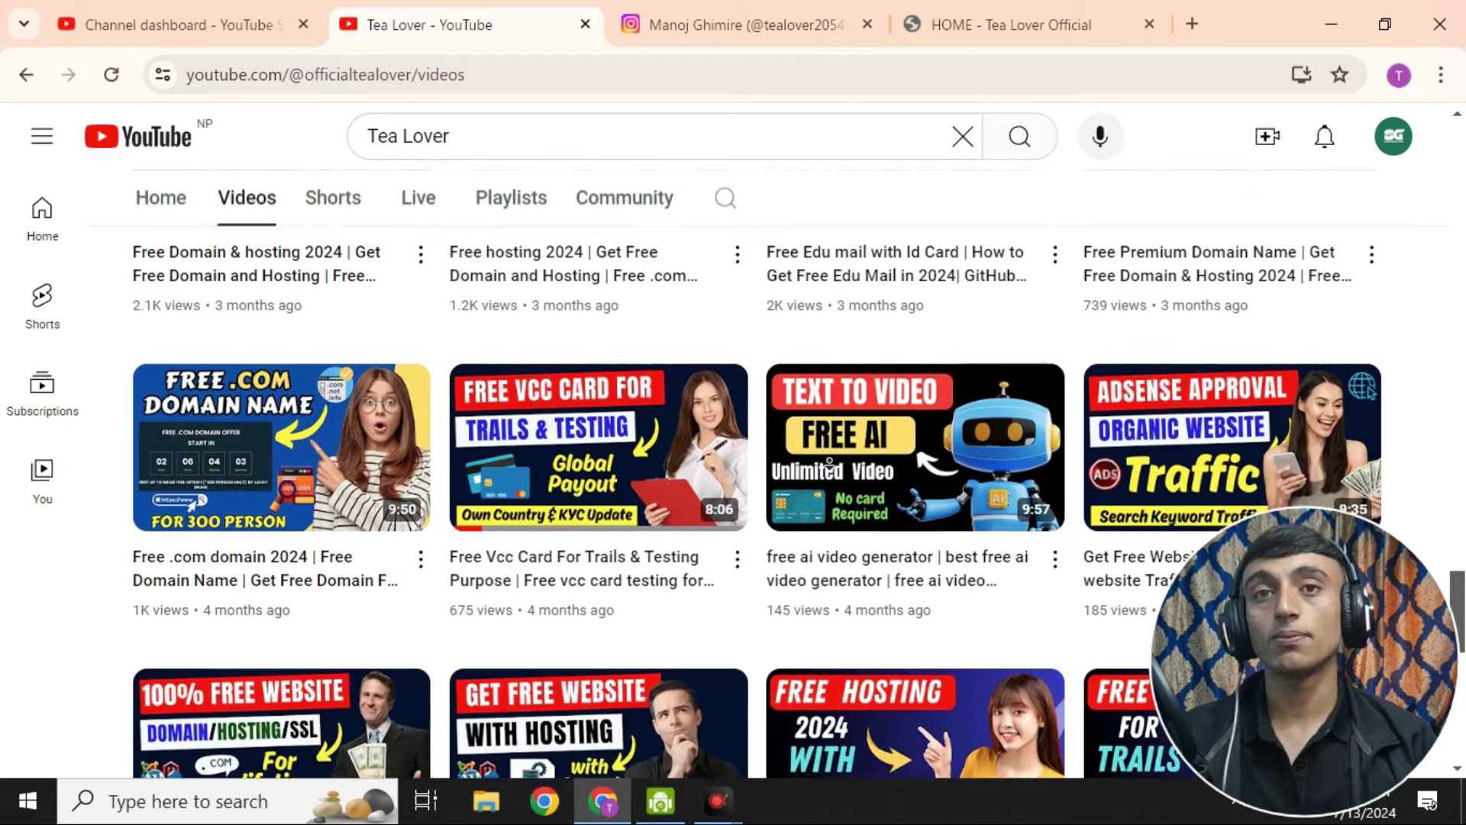
pyautogui.scroll(-6, 792, 343)
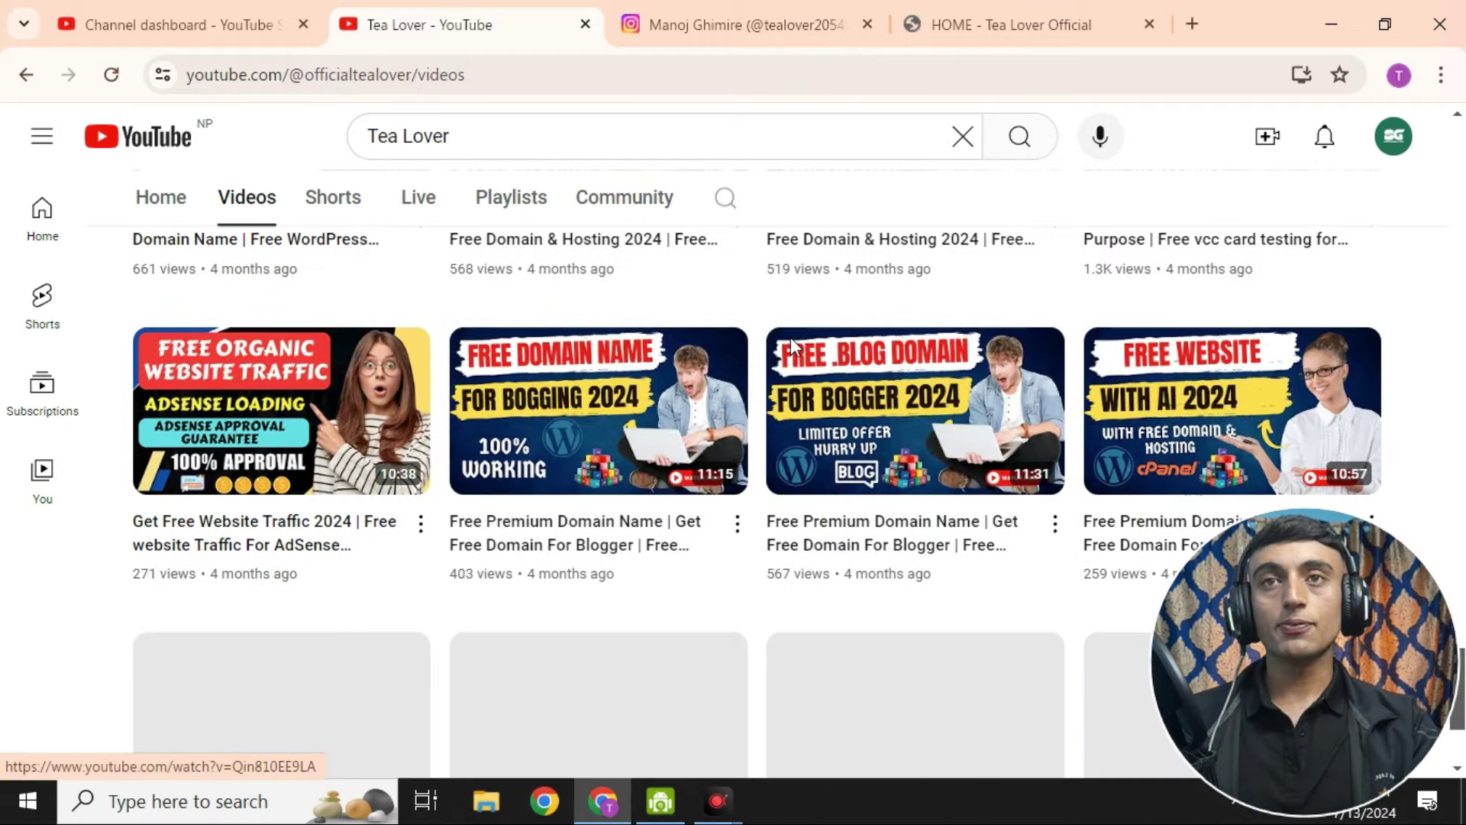
pyautogui.scroll(-3, 808, 419)
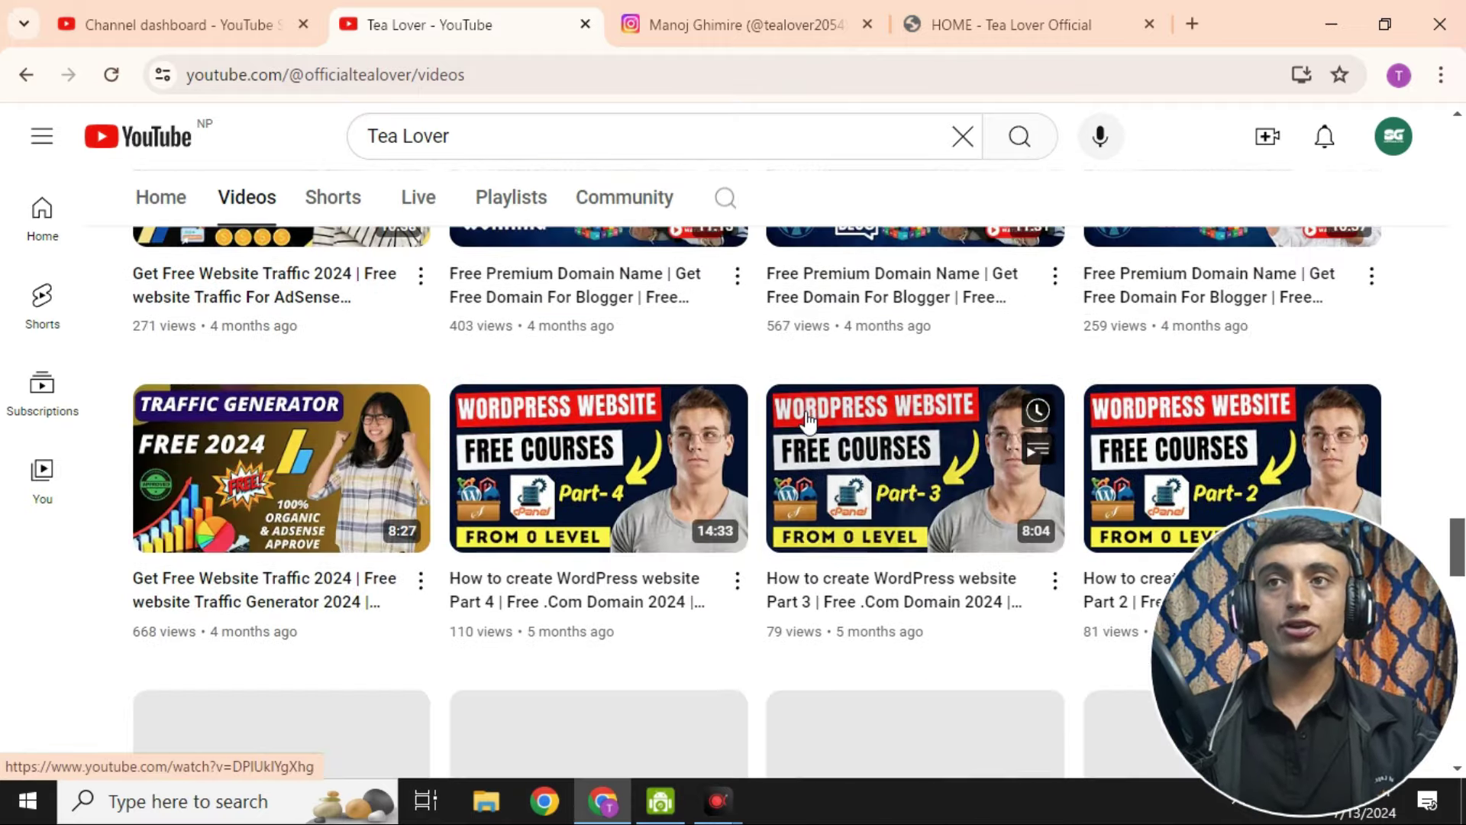
pyautogui.scroll(-6, 810, 413)
# View the channel's Instagram profile, then browse the Tea Lover Official website.
pyautogui.click(780, 15)
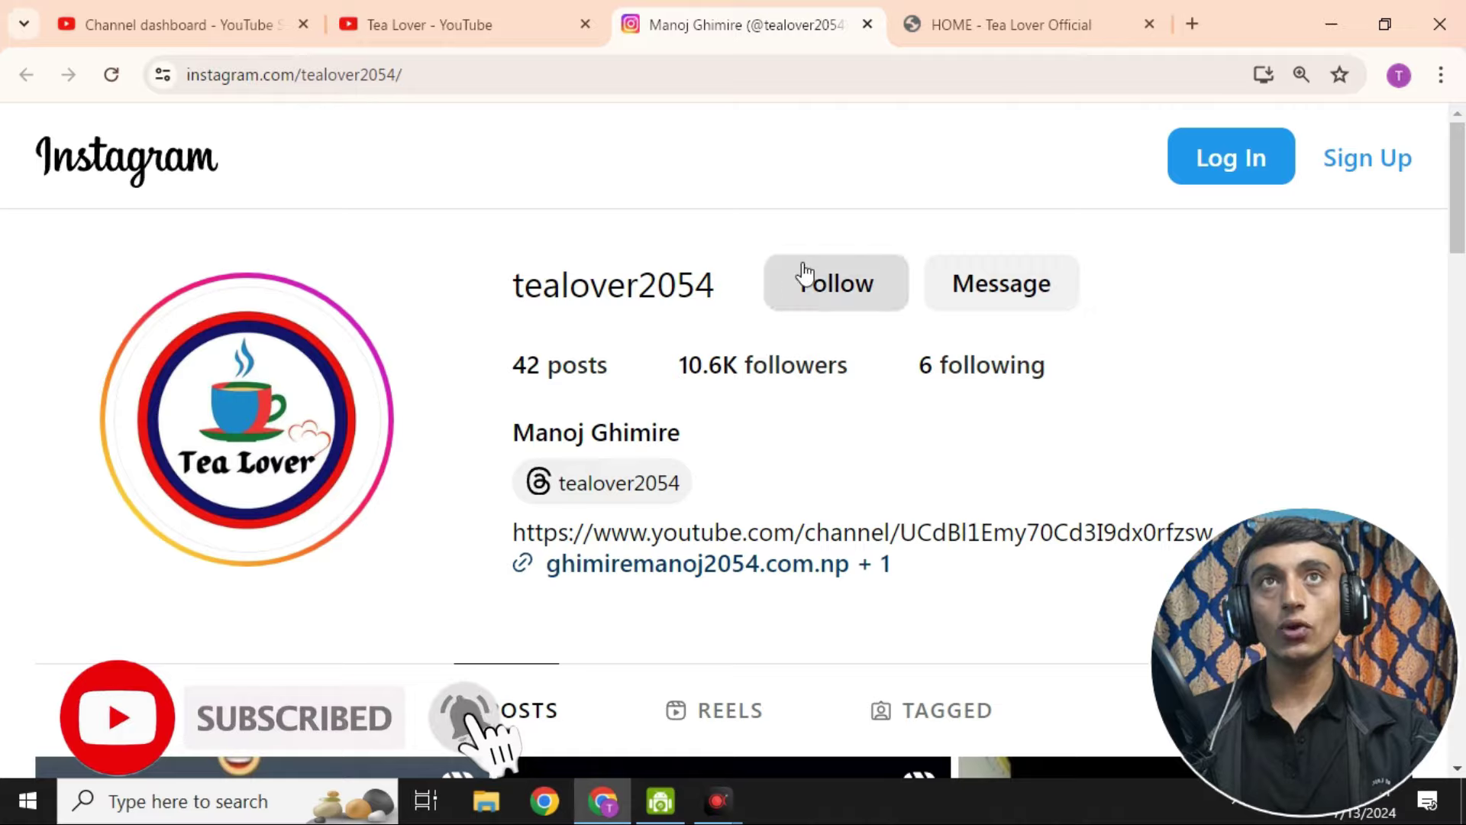
pyautogui.click(955, 34)
pyautogui.scroll(-15, 596, 422)
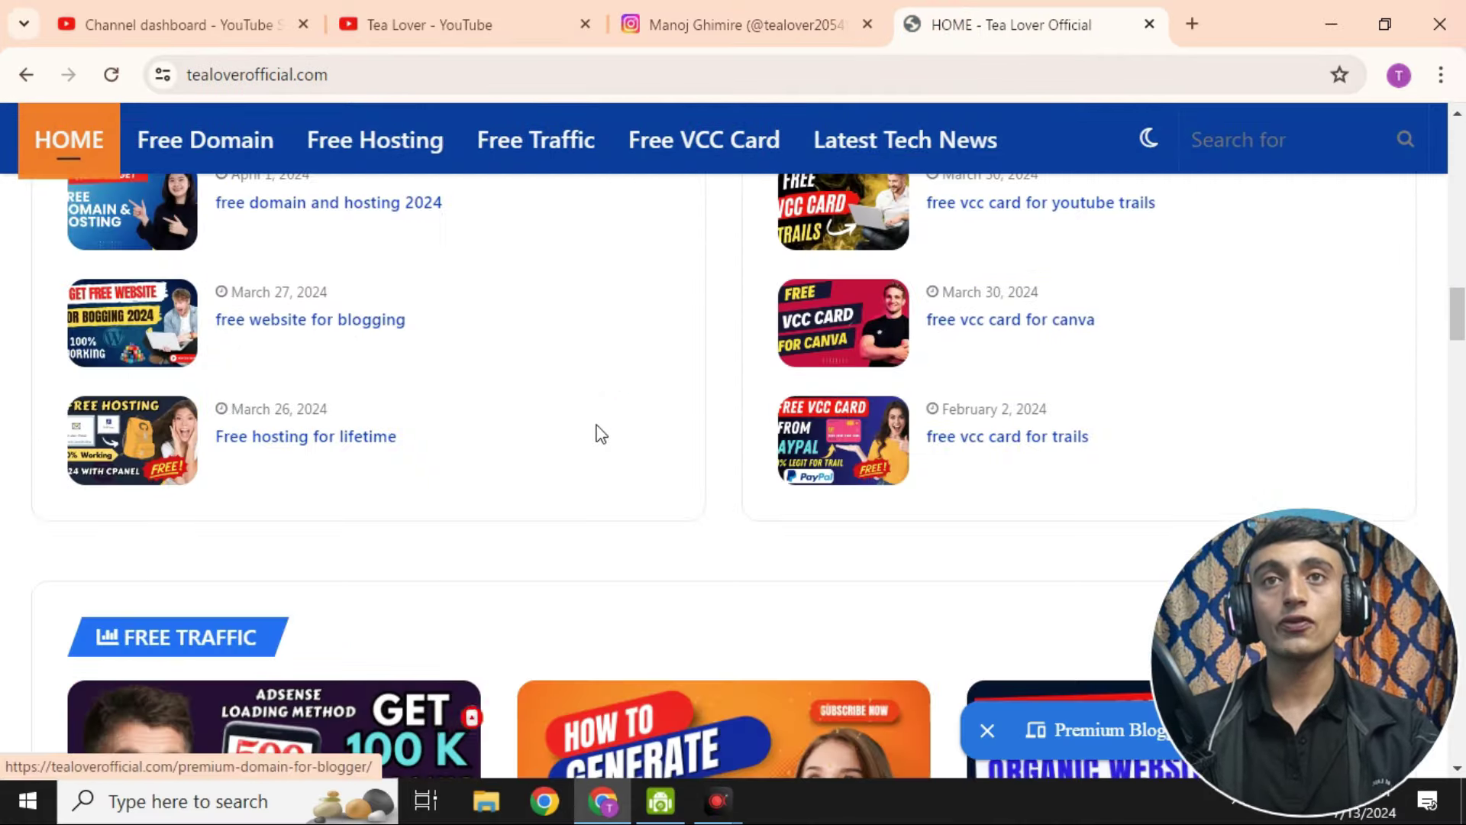
# Scroll tealoverofficial.com's AI tools and tech news, then return to the YouTube Studio dashboard.
pyautogui.scroll(-10, 598, 435)
pyautogui.scroll(-12, 598, 433)
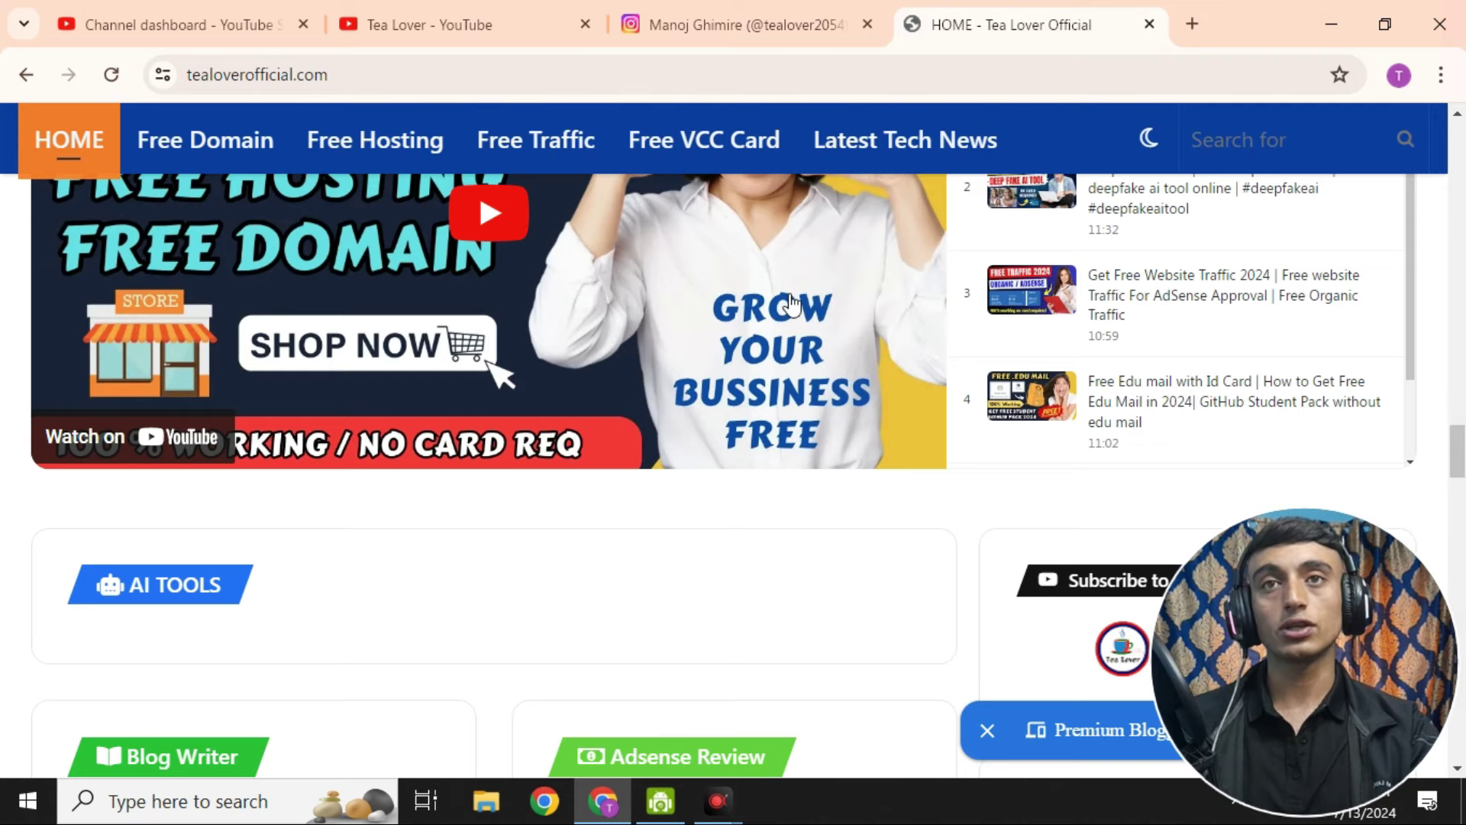
pyautogui.scroll(-5, 855, 368)
pyautogui.scroll(-13, 856, 370)
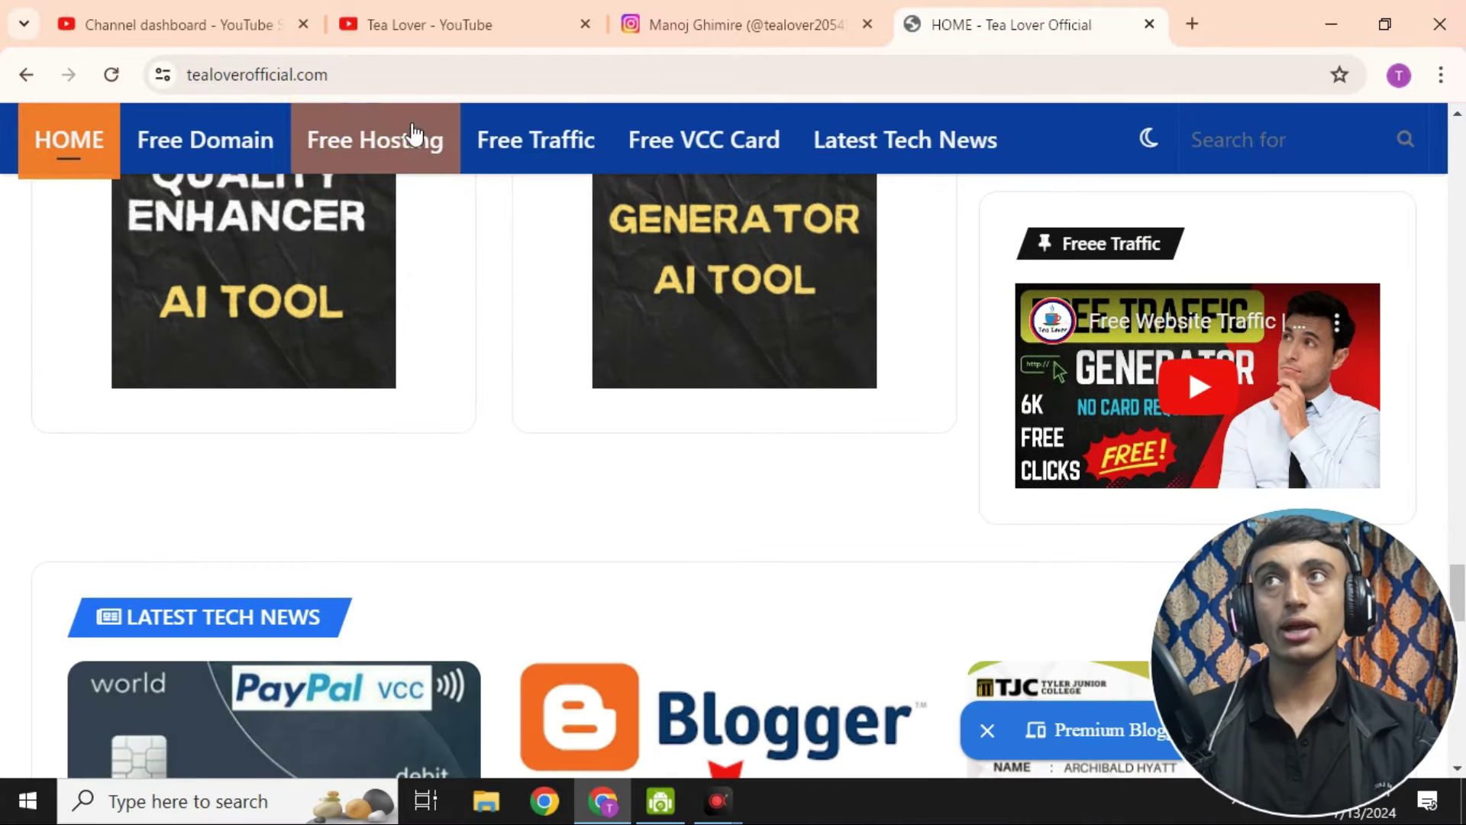
pyautogui.click(221, 31)
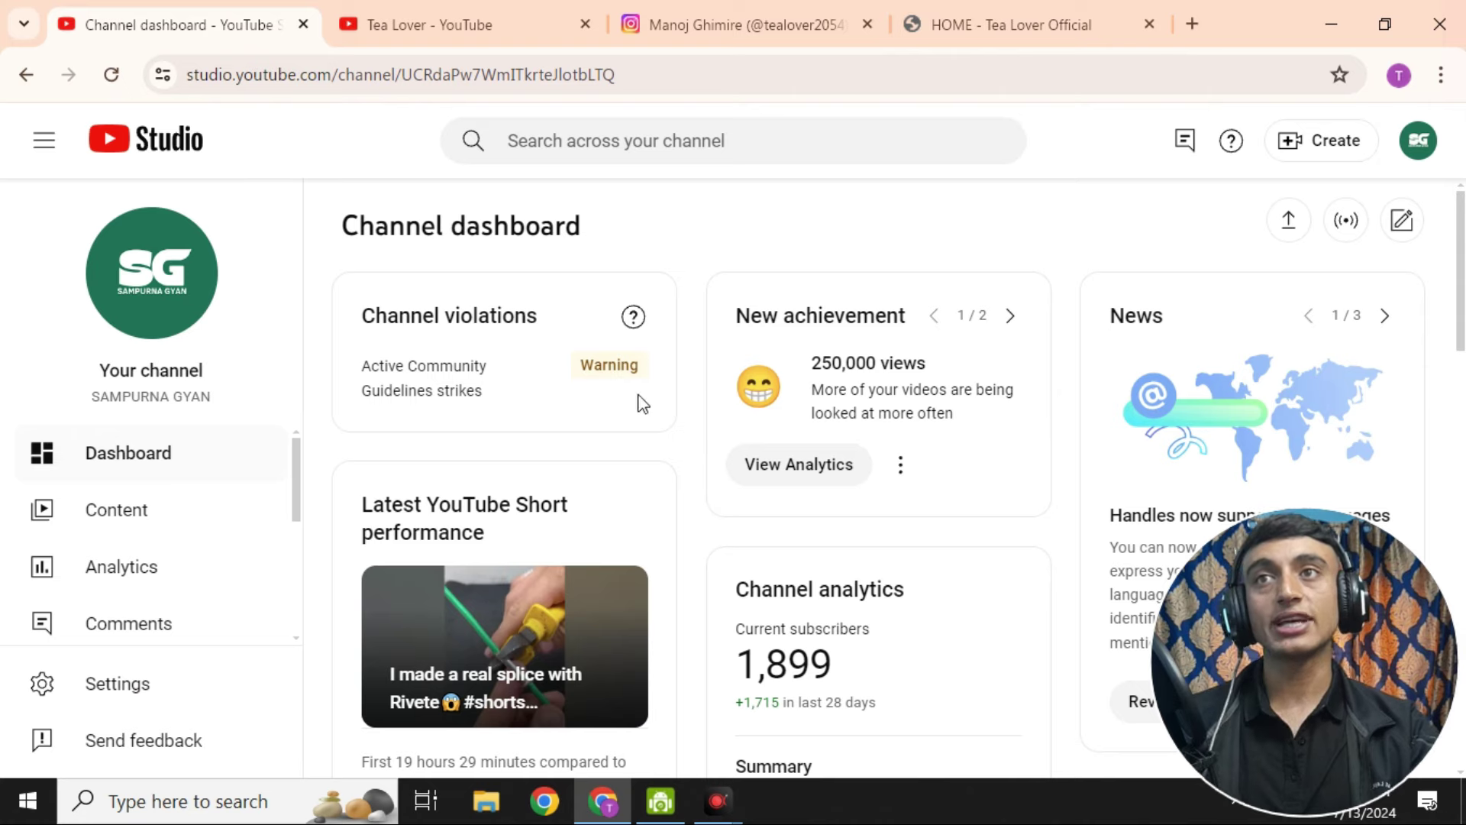
# Go from the YouTube Studio dashboard to the channel analytics overview.
pyautogui.scroll(-3, 676, 324)
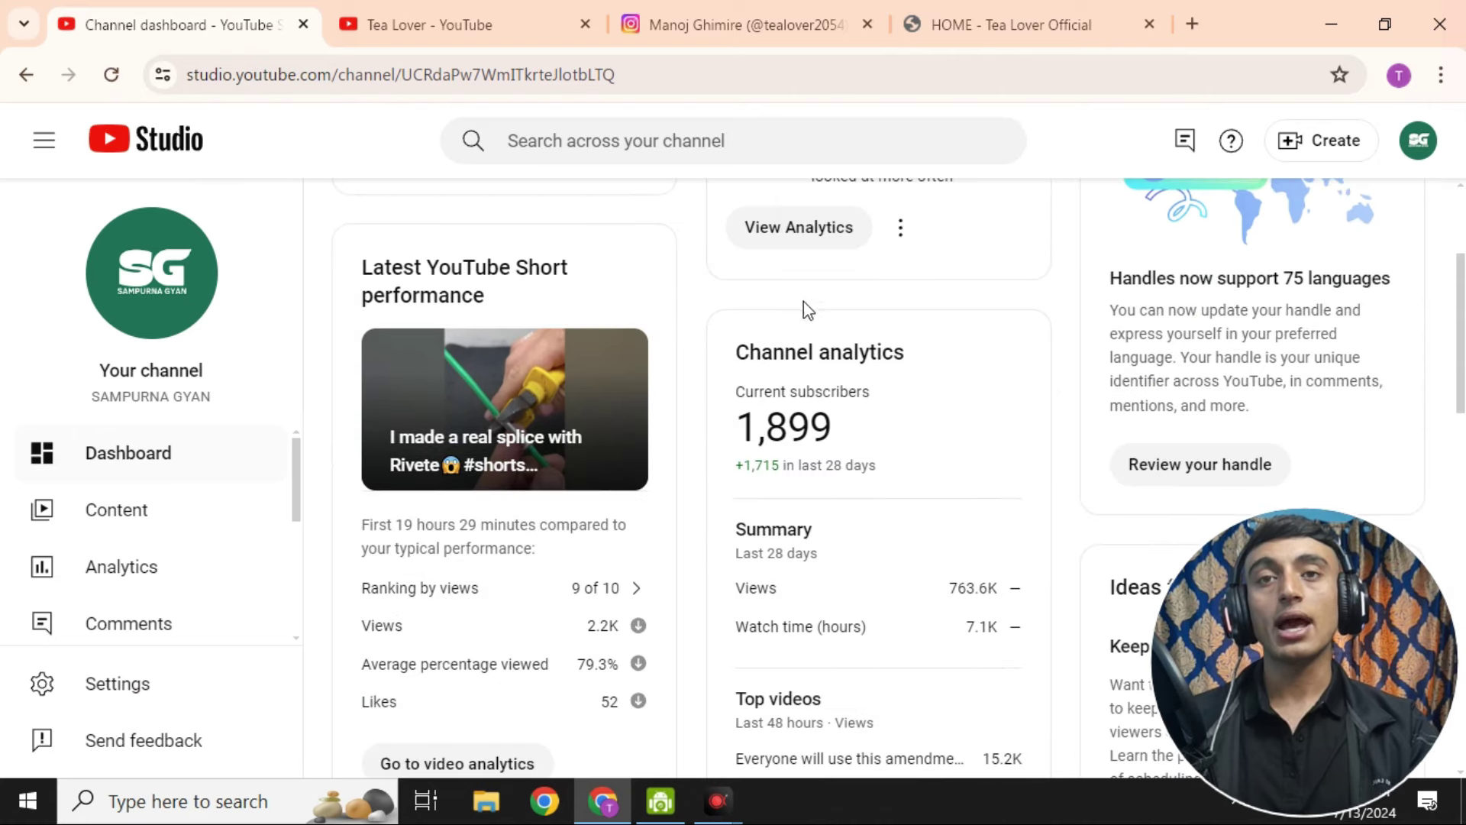
pyautogui.scroll(-6, 819, 302)
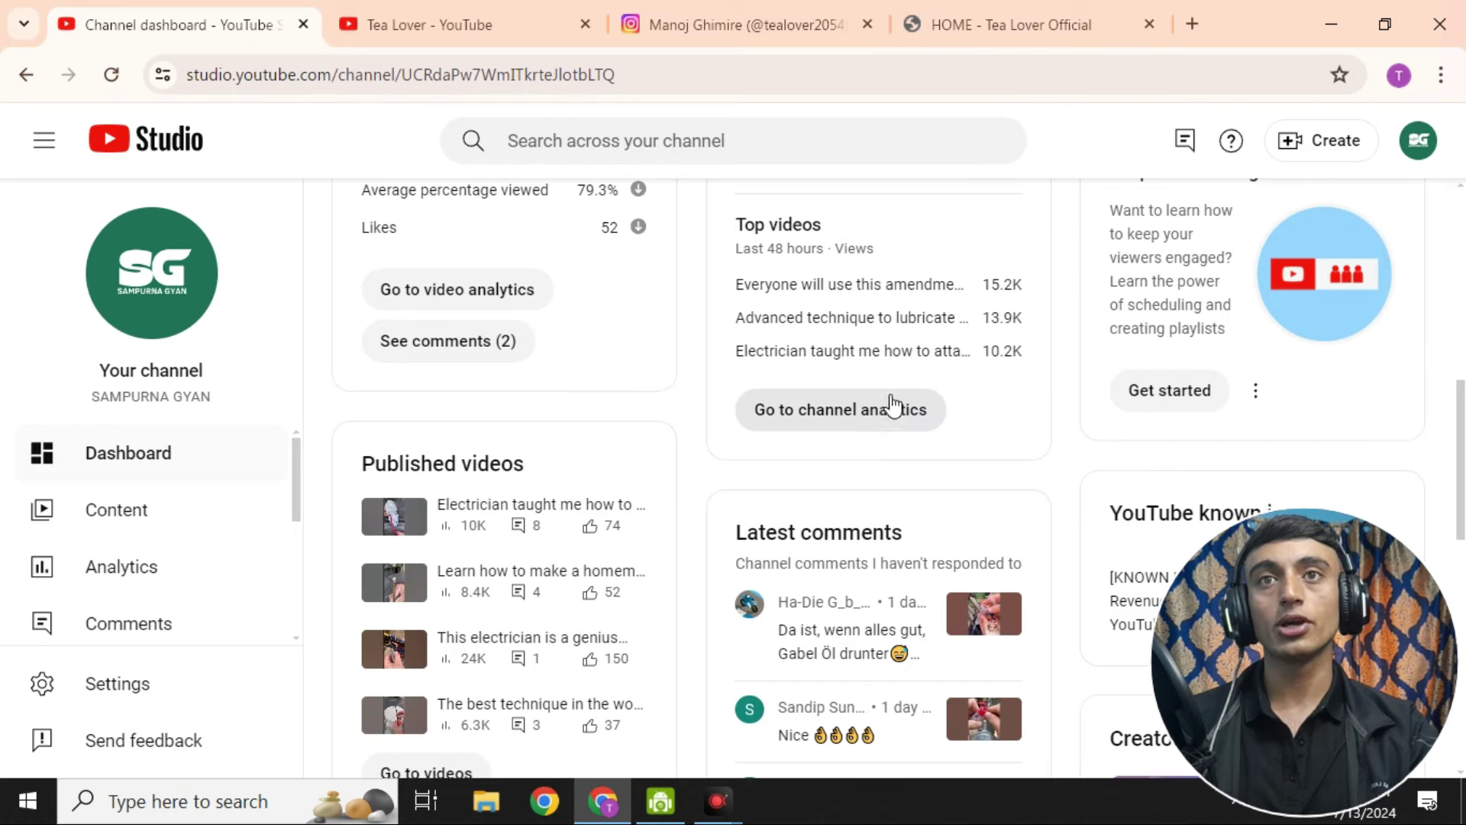
pyautogui.click(842, 420)
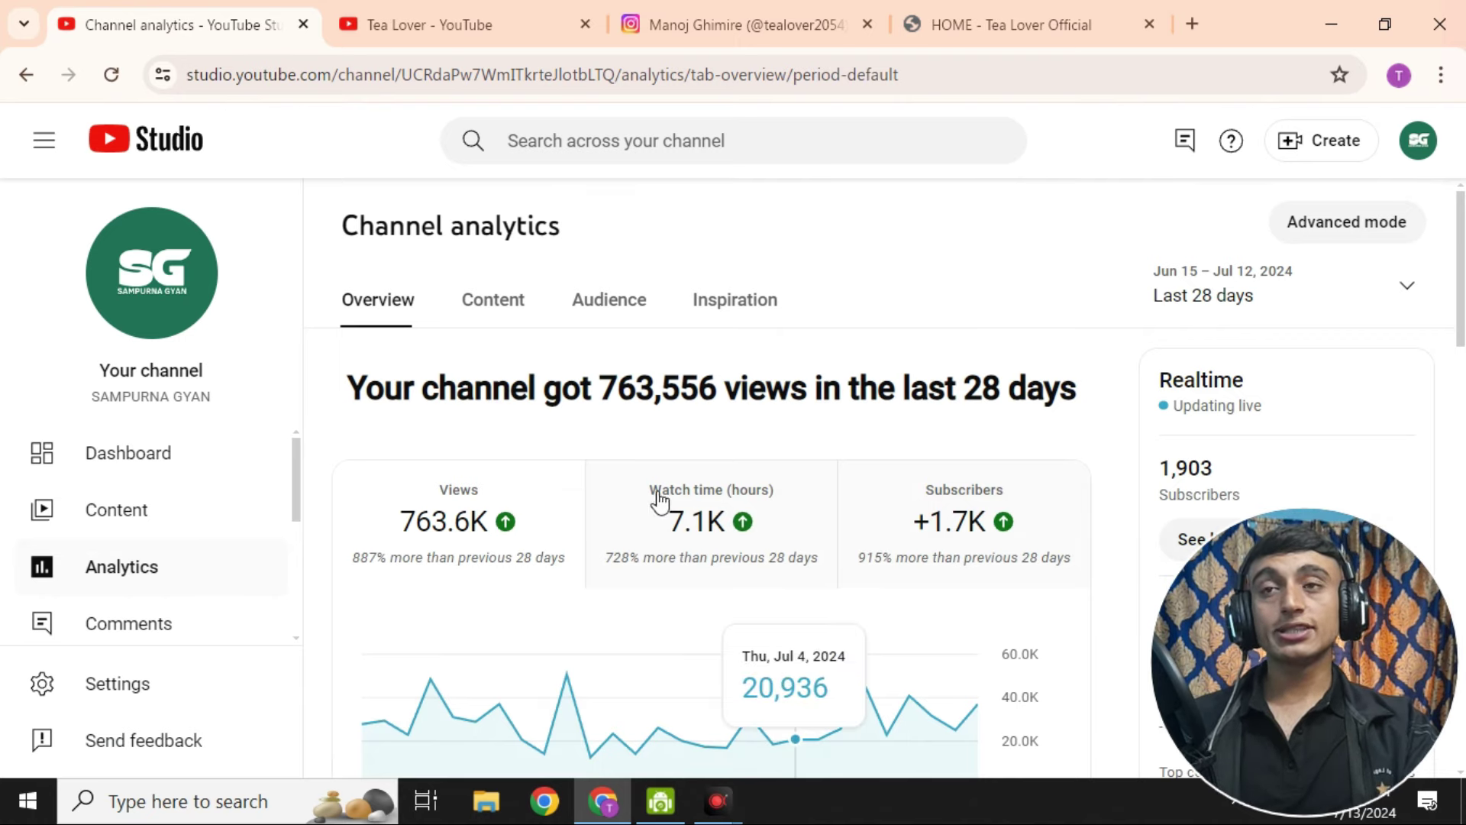
# Review the last 28 days' stats and expand 'Your top content in this period' via See more.
pyautogui.scroll(-2, 883, 327)
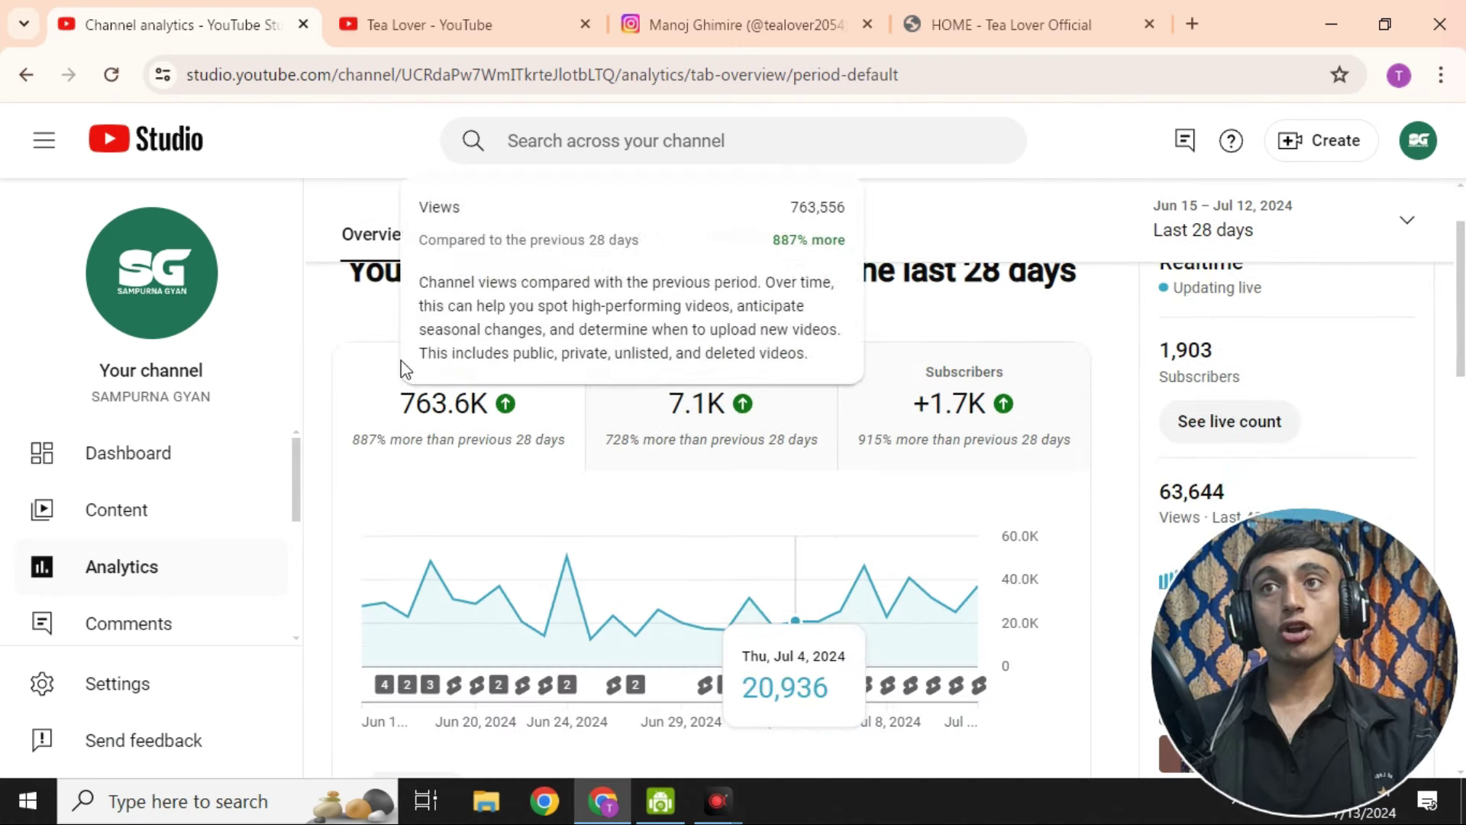
pyautogui.scroll(2, 993, 205)
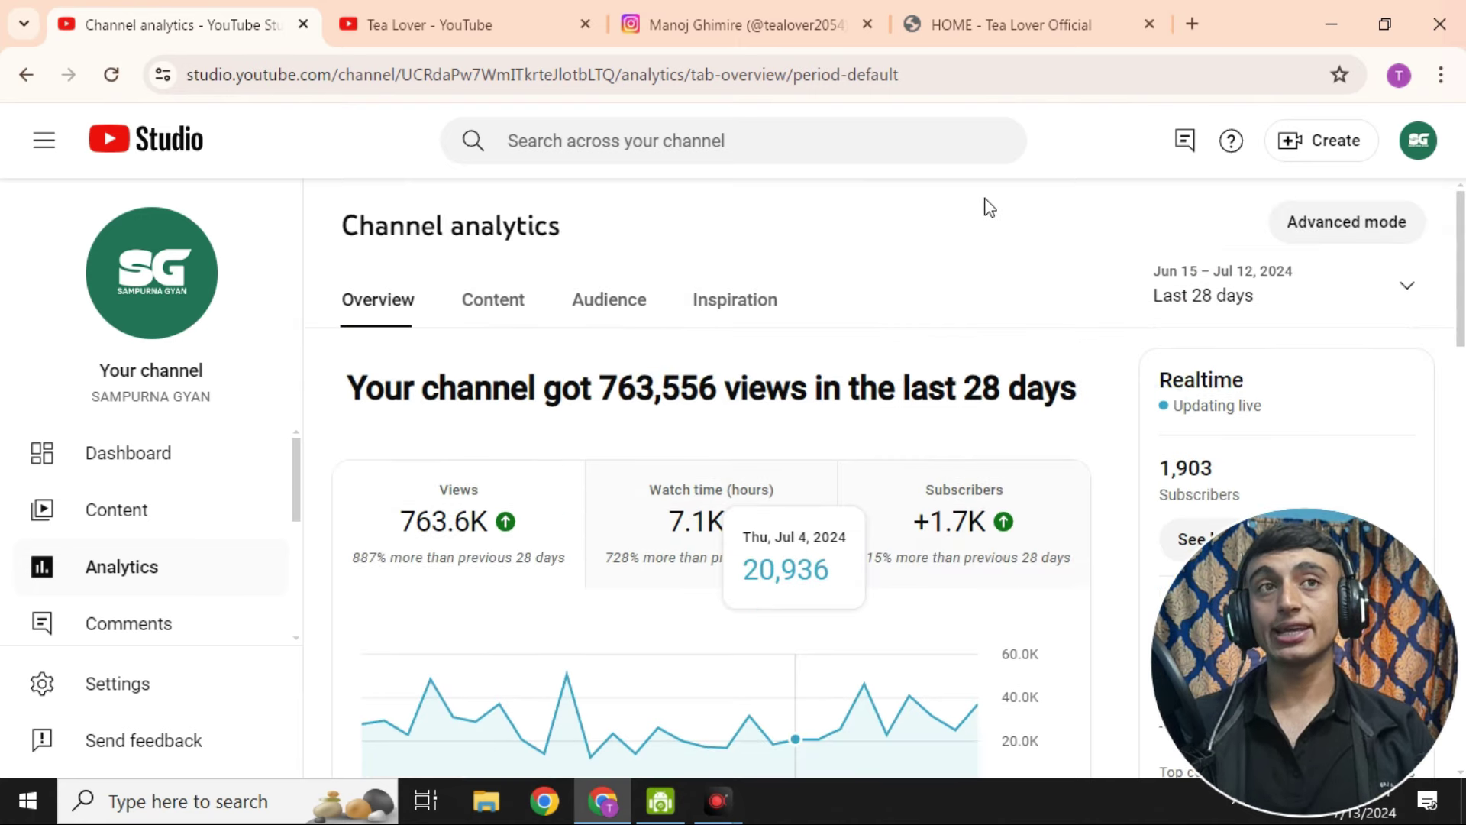
pyautogui.scroll(-6, 1036, 369)
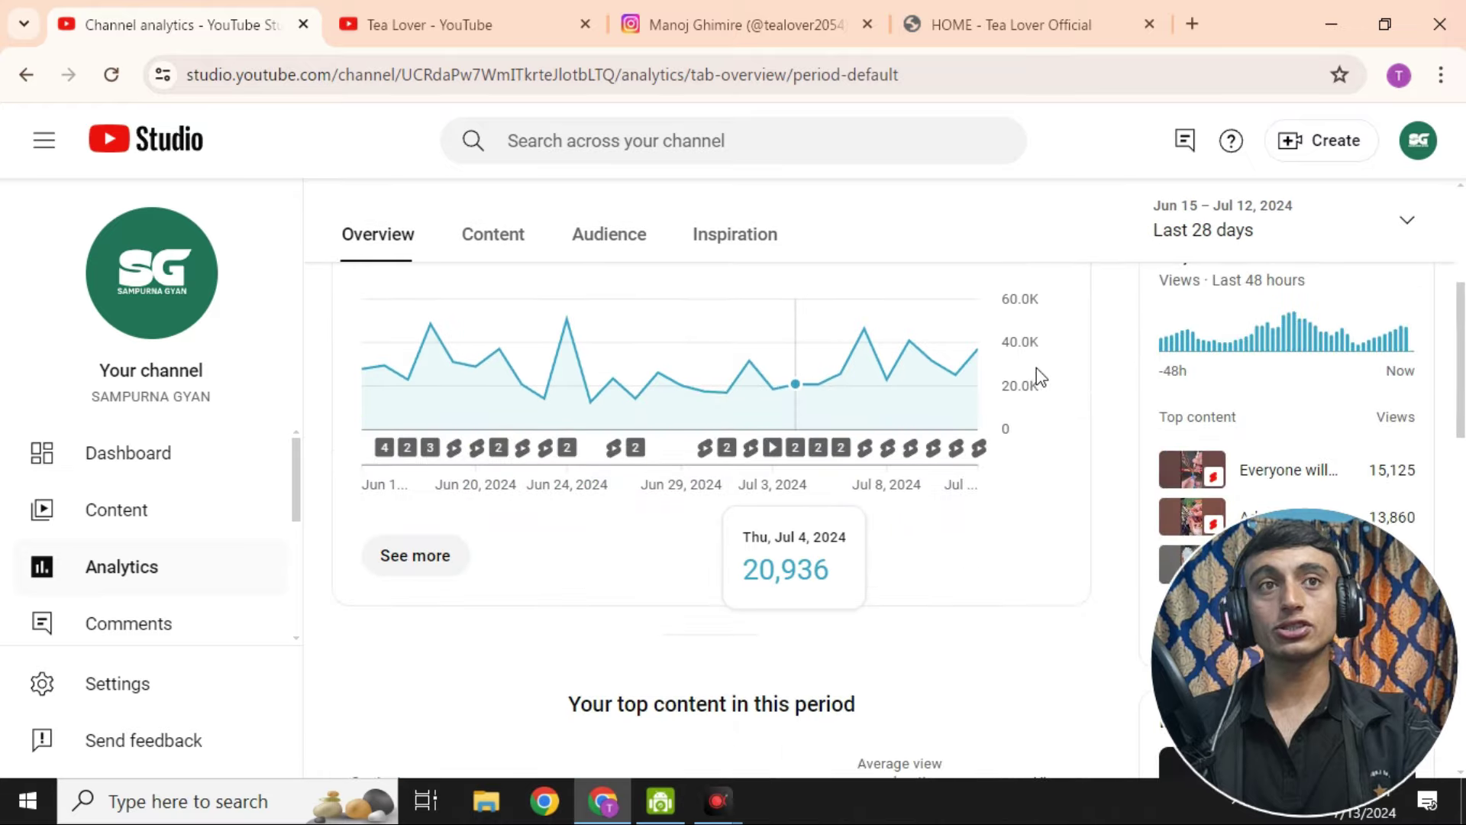
pyautogui.scroll(2, 1100, 397)
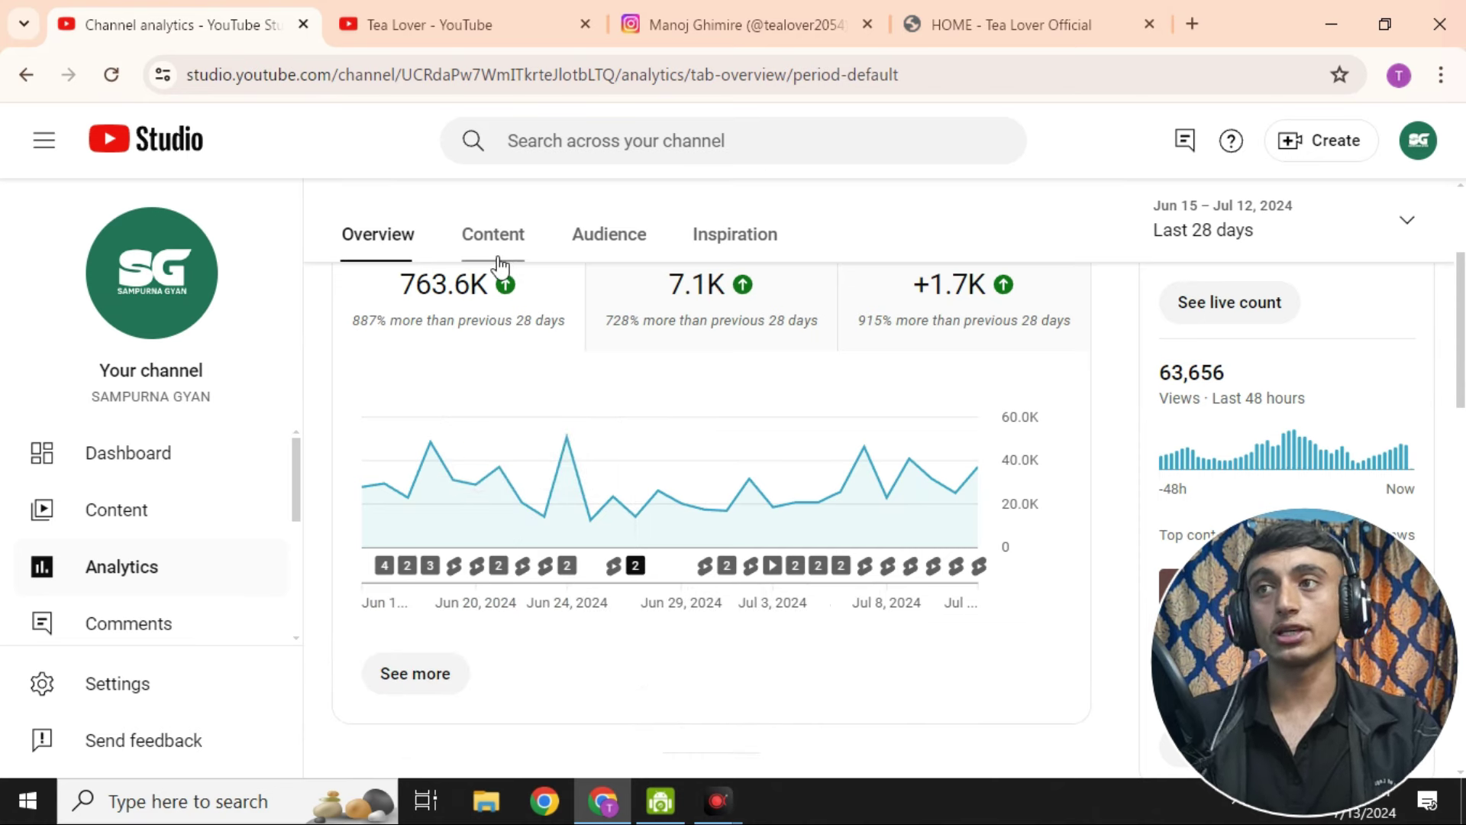
pyautogui.scroll(-5, 563, 372)
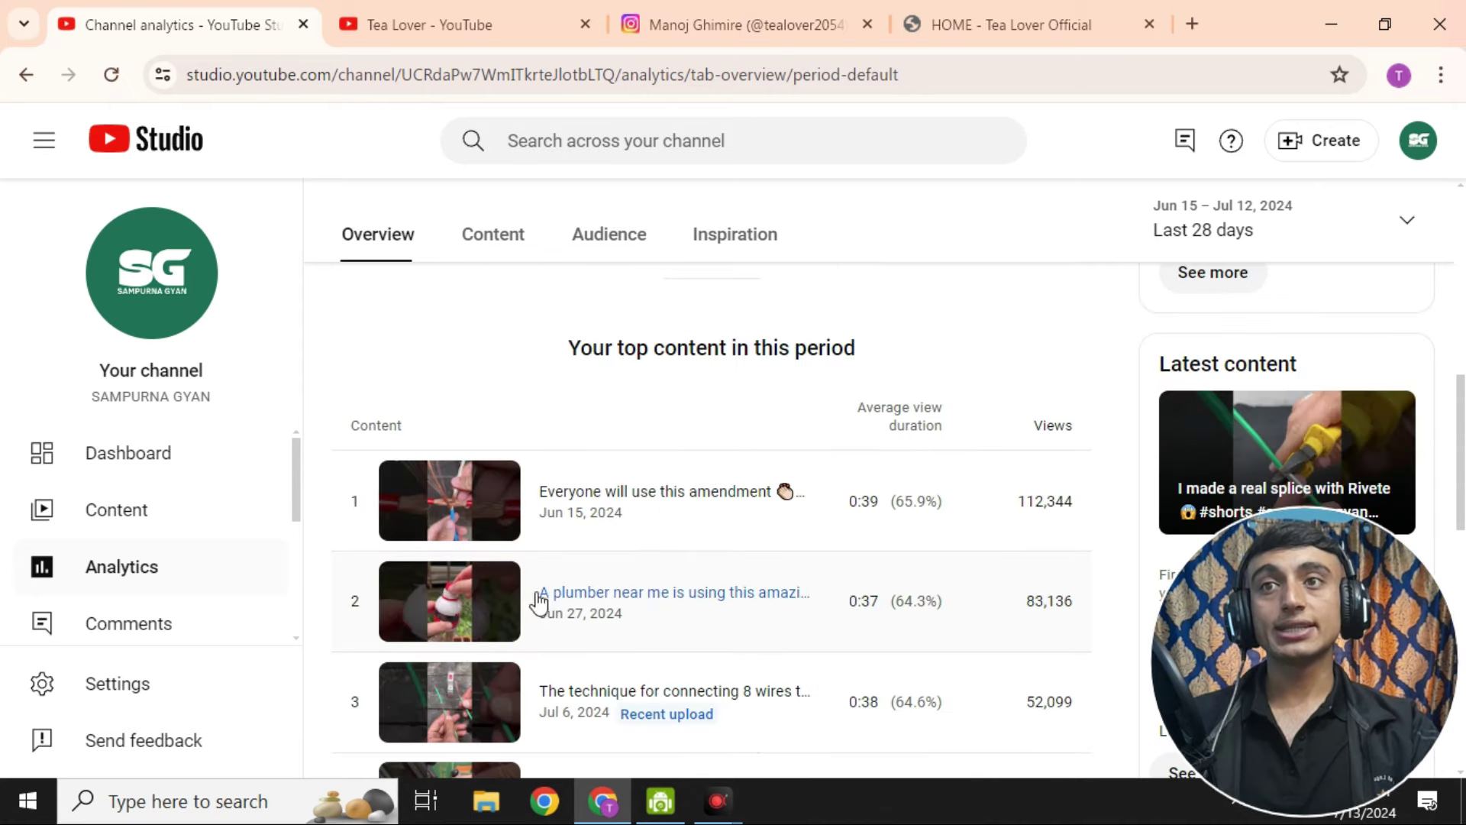
pyautogui.scroll(-4, 681, 534)
pyautogui.scroll(-6, 639, 334)
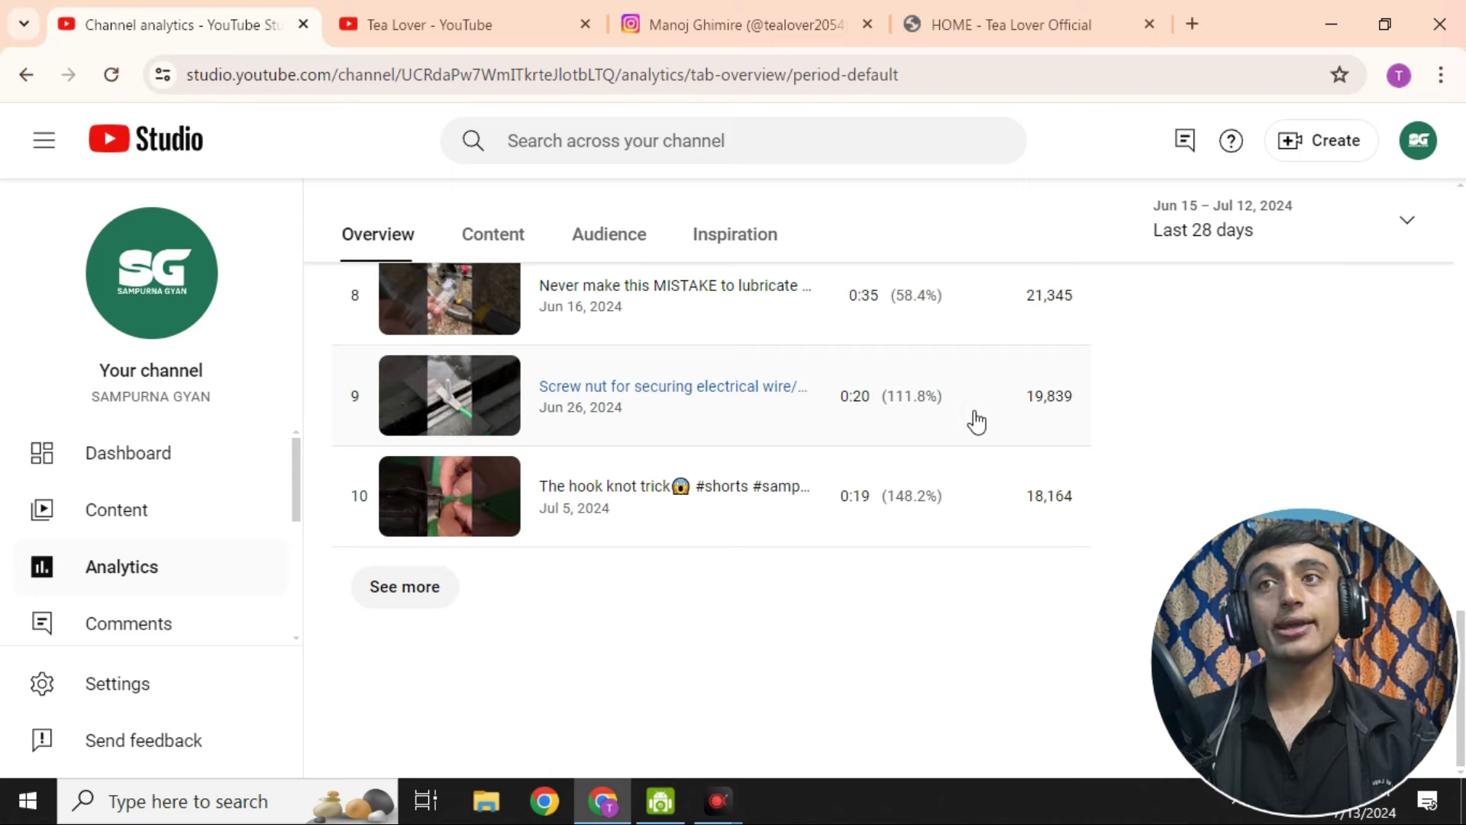
pyautogui.click(405, 587)
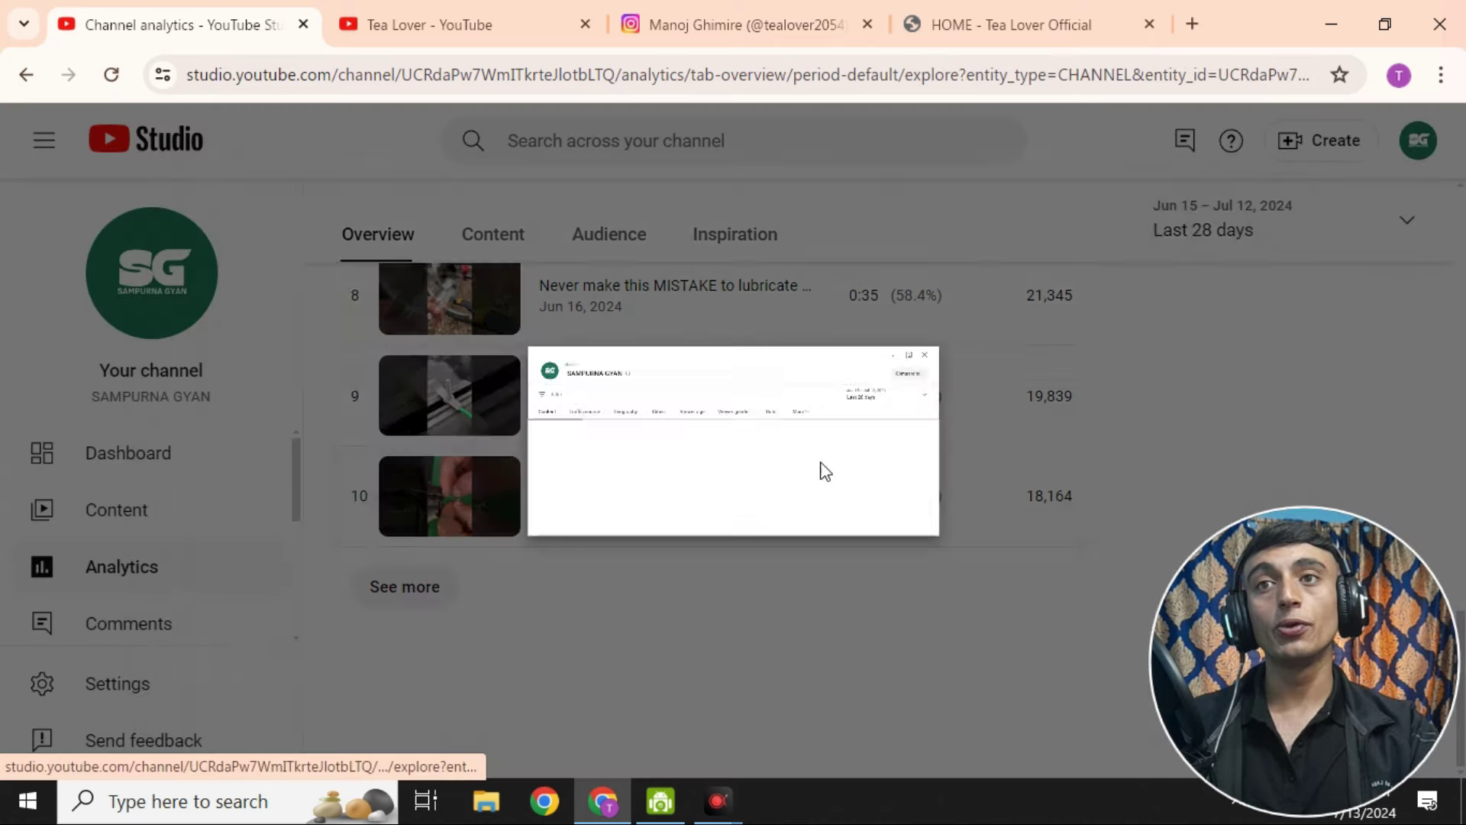
# Scroll the per-video views Content table, then open a blank new Chrome tab.
pyautogui.scroll(-3, 622, 382)
pyautogui.scroll(-4, 622, 409)
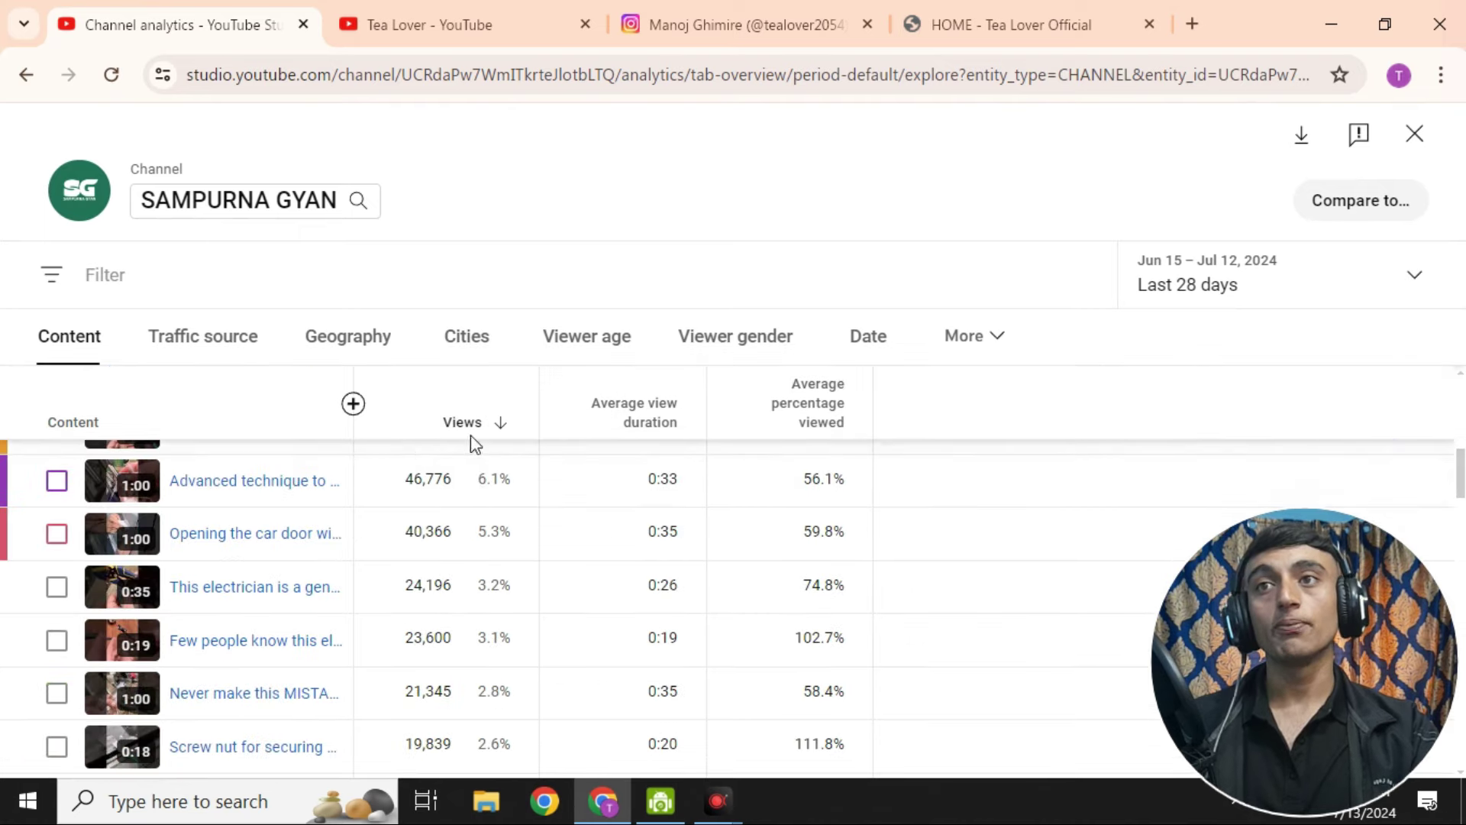
pyautogui.scroll(-14, 433, 478)
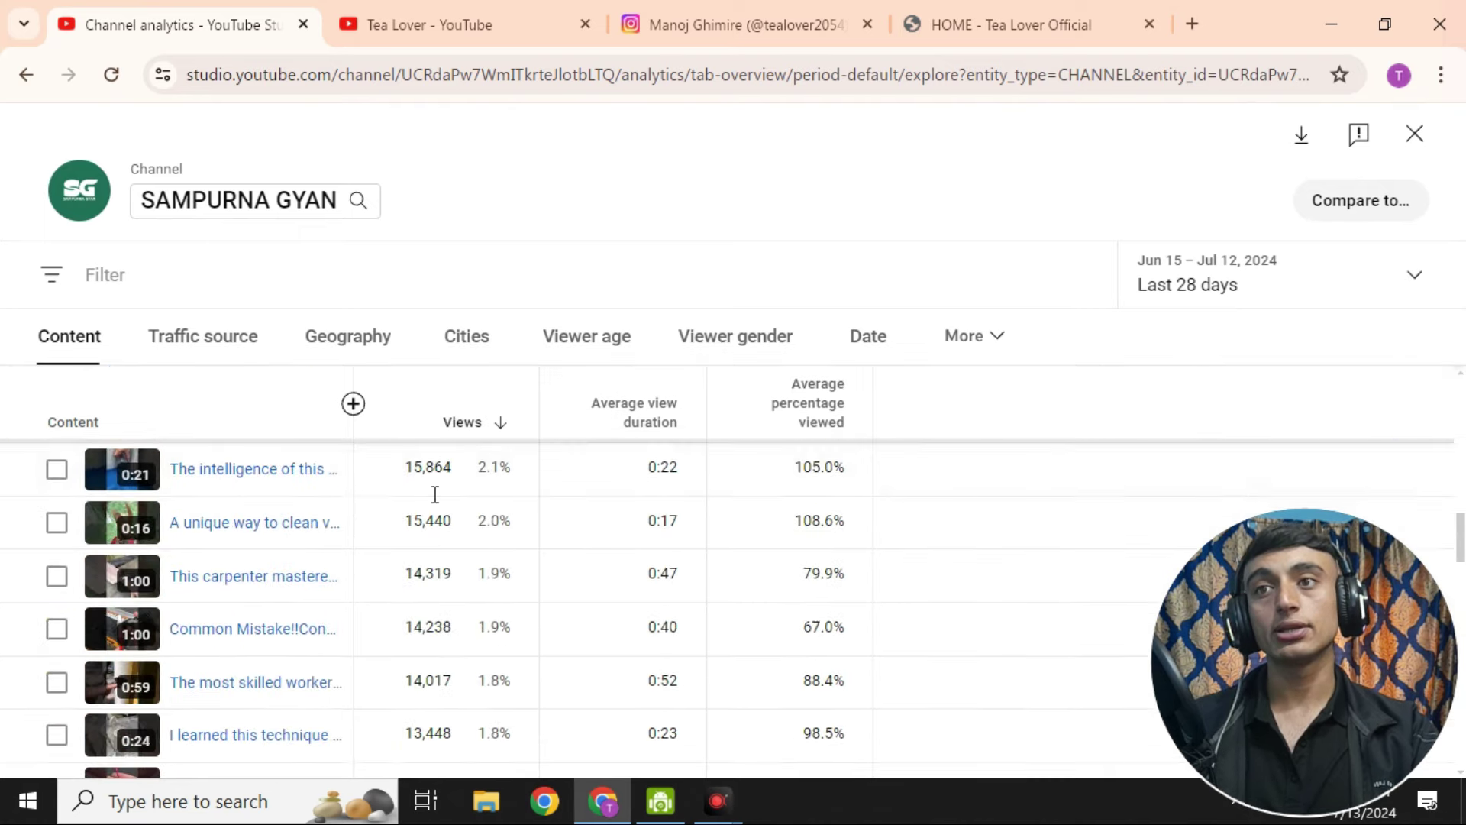
pyautogui.scroll(-2, 447, 580)
pyautogui.scroll(10, 451, 600)
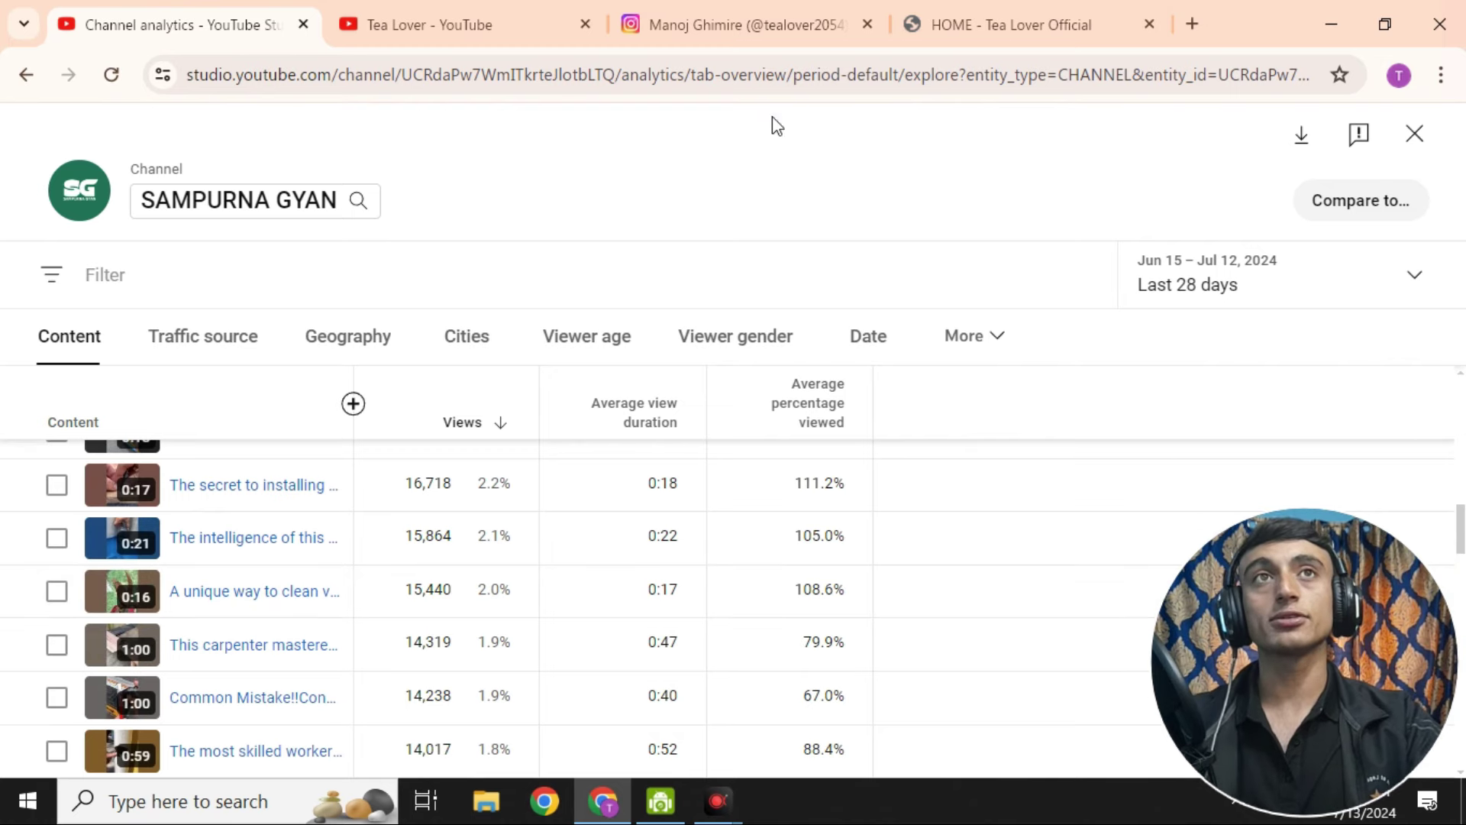
pyautogui.click(1191, 23)
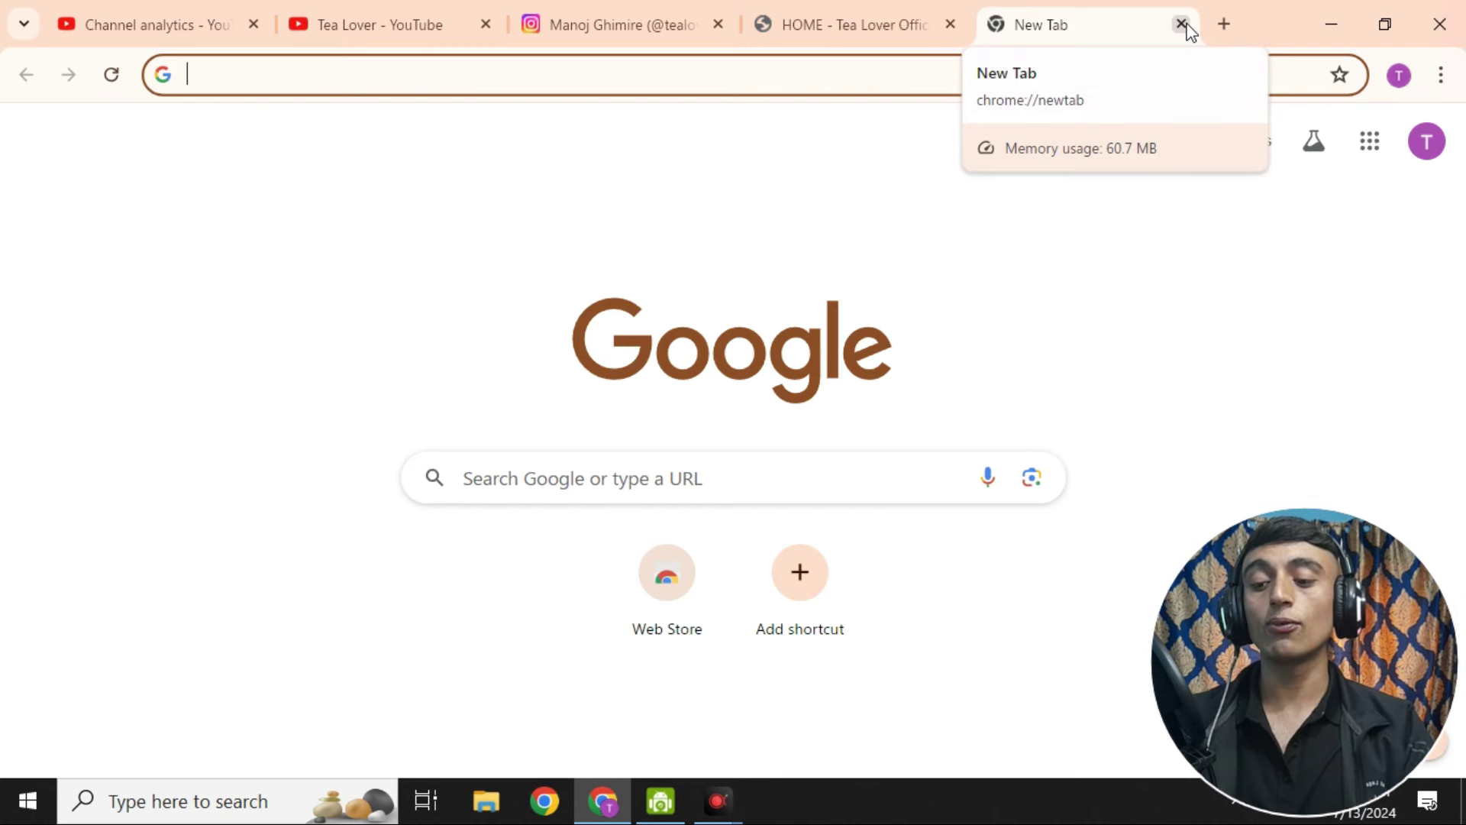
# Search Google for 'filki ai' and open the sponsored 'Fliki: AI Video Generator' result.
pyautogui.write('filki ai')
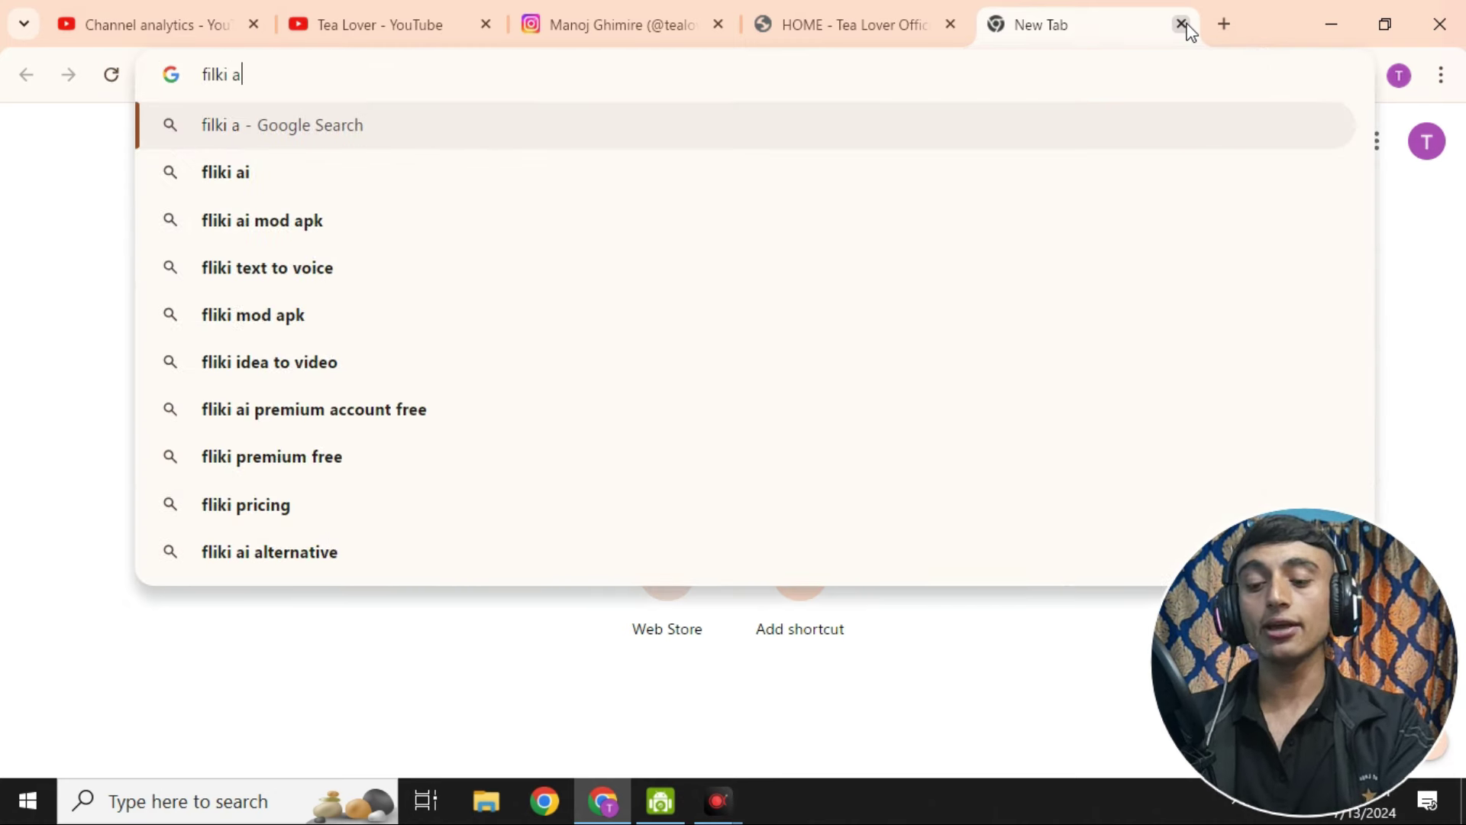
pyautogui.press('Return')
pyautogui.scroll(-1, 945, 361)
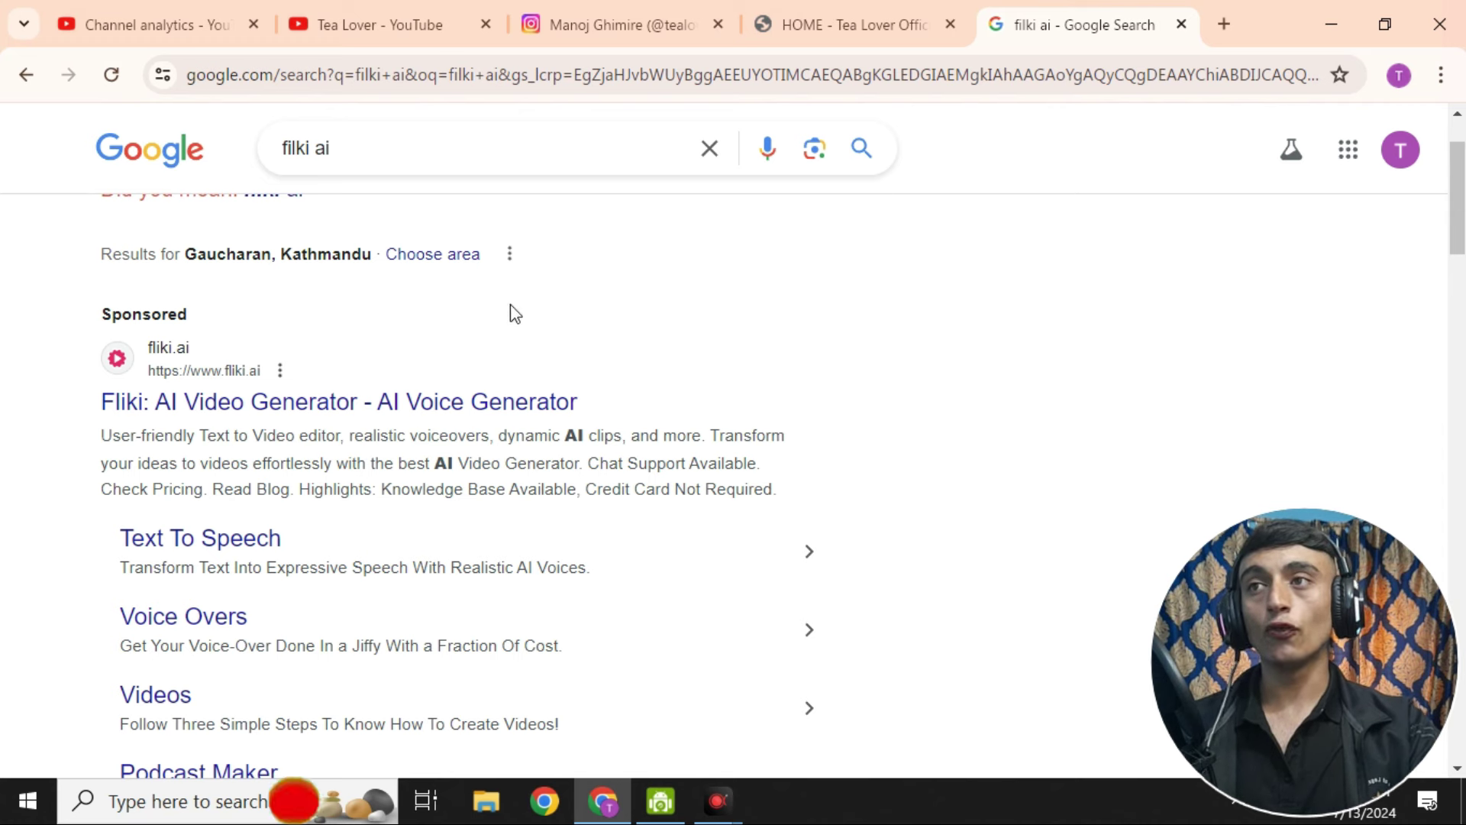
pyautogui.click(332, 415)
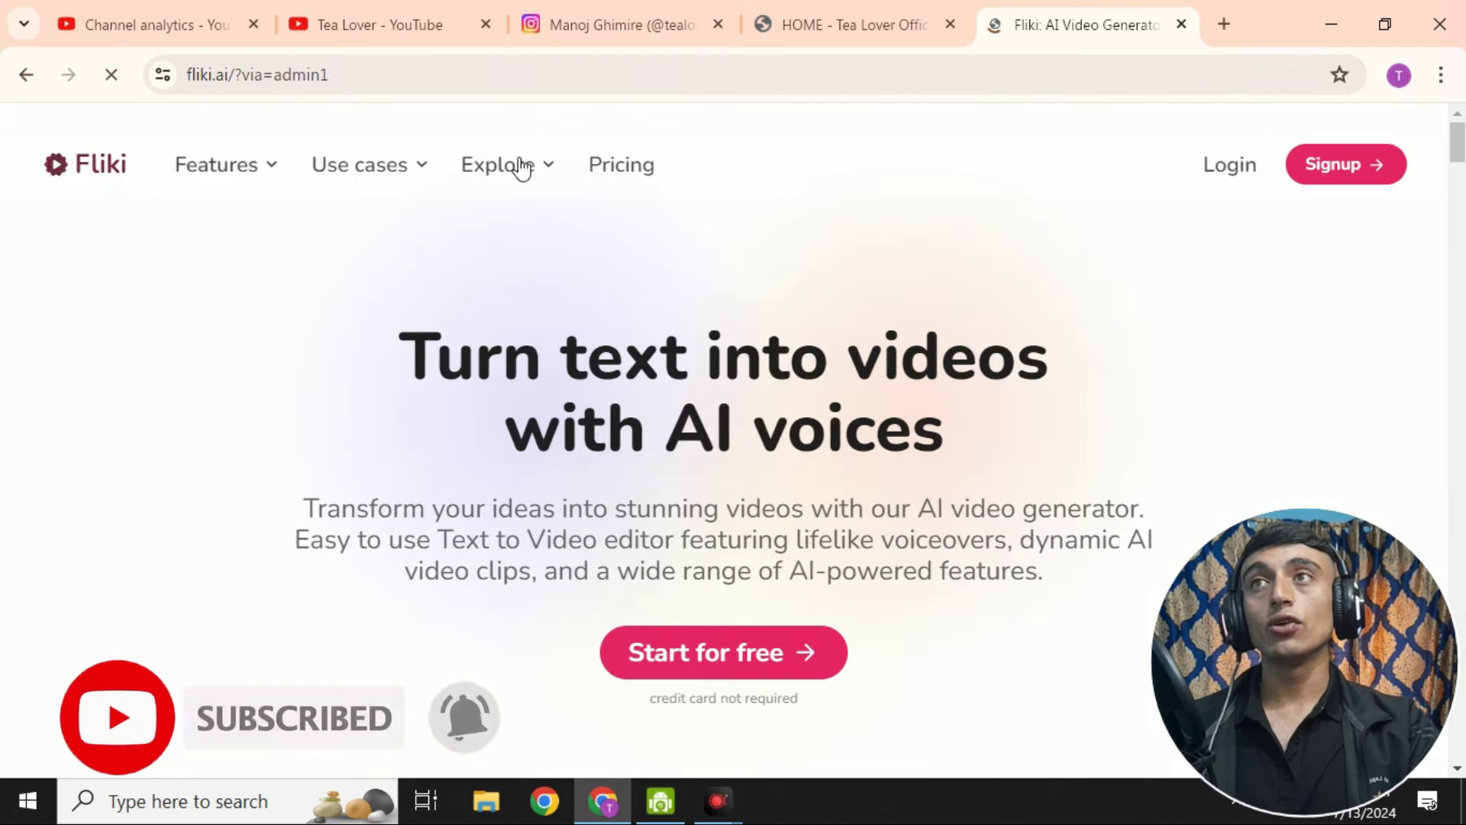
# Browse the fliki.ai homepage and choose 'Start for free' to reach the app.fliki.ai sign-up page.
pyautogui.scroll(-5, 893, 353)
pyautogui.scroll(-12, 889, 352)
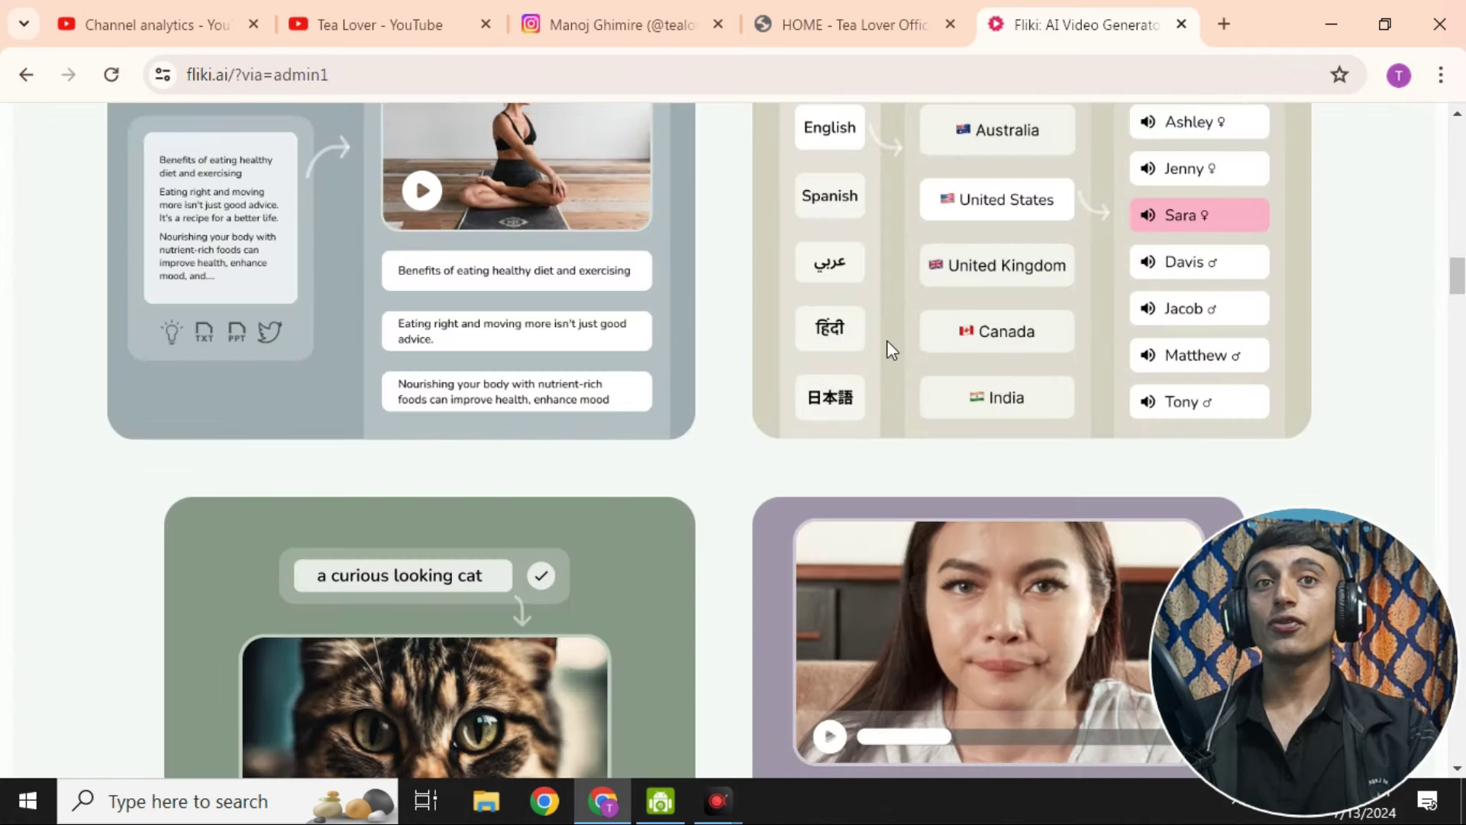
pyautogui.scroll(-8, 887, 340)
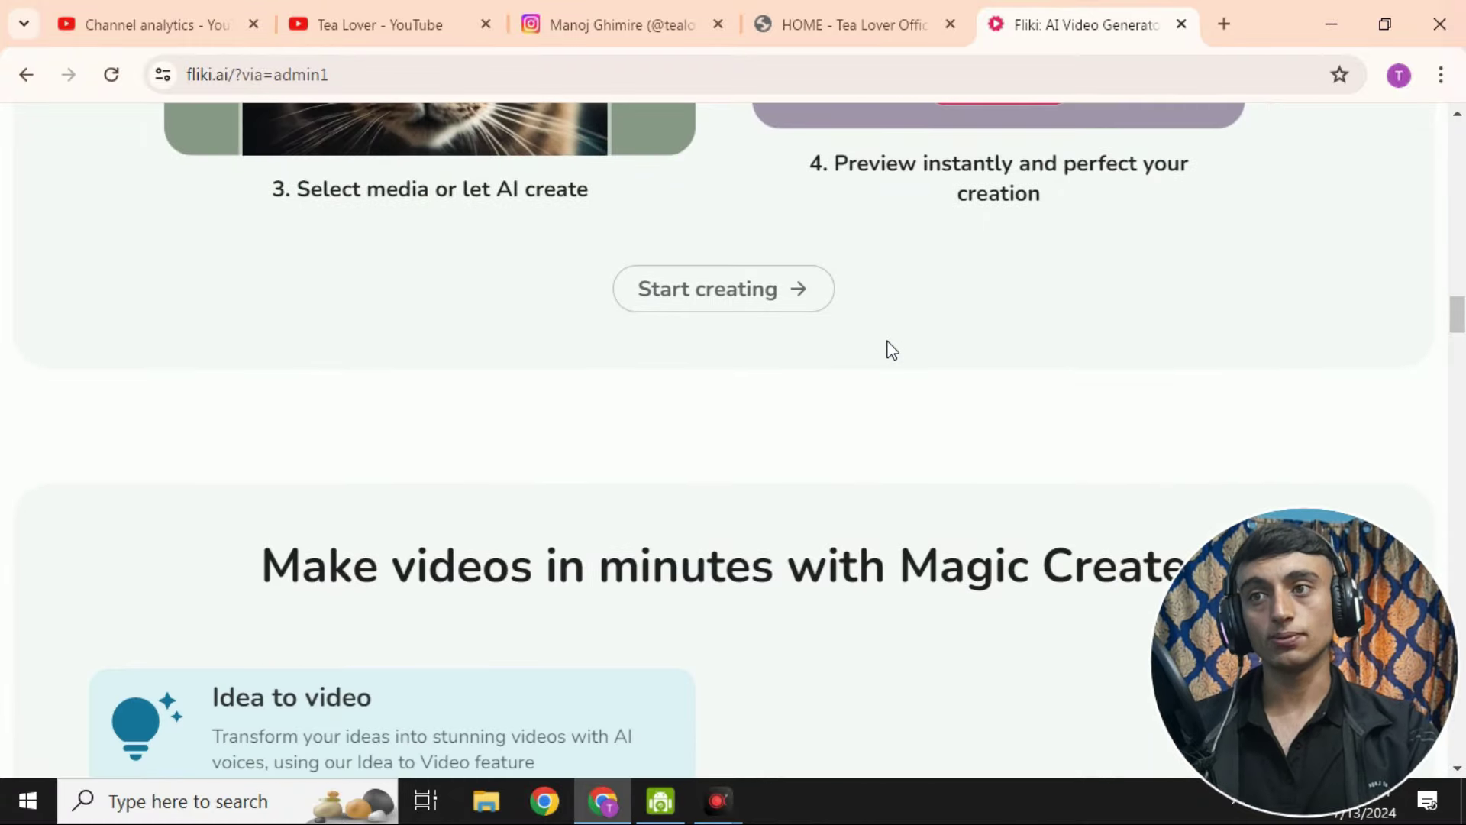
pyautogui.scroll(20, 887, 340)
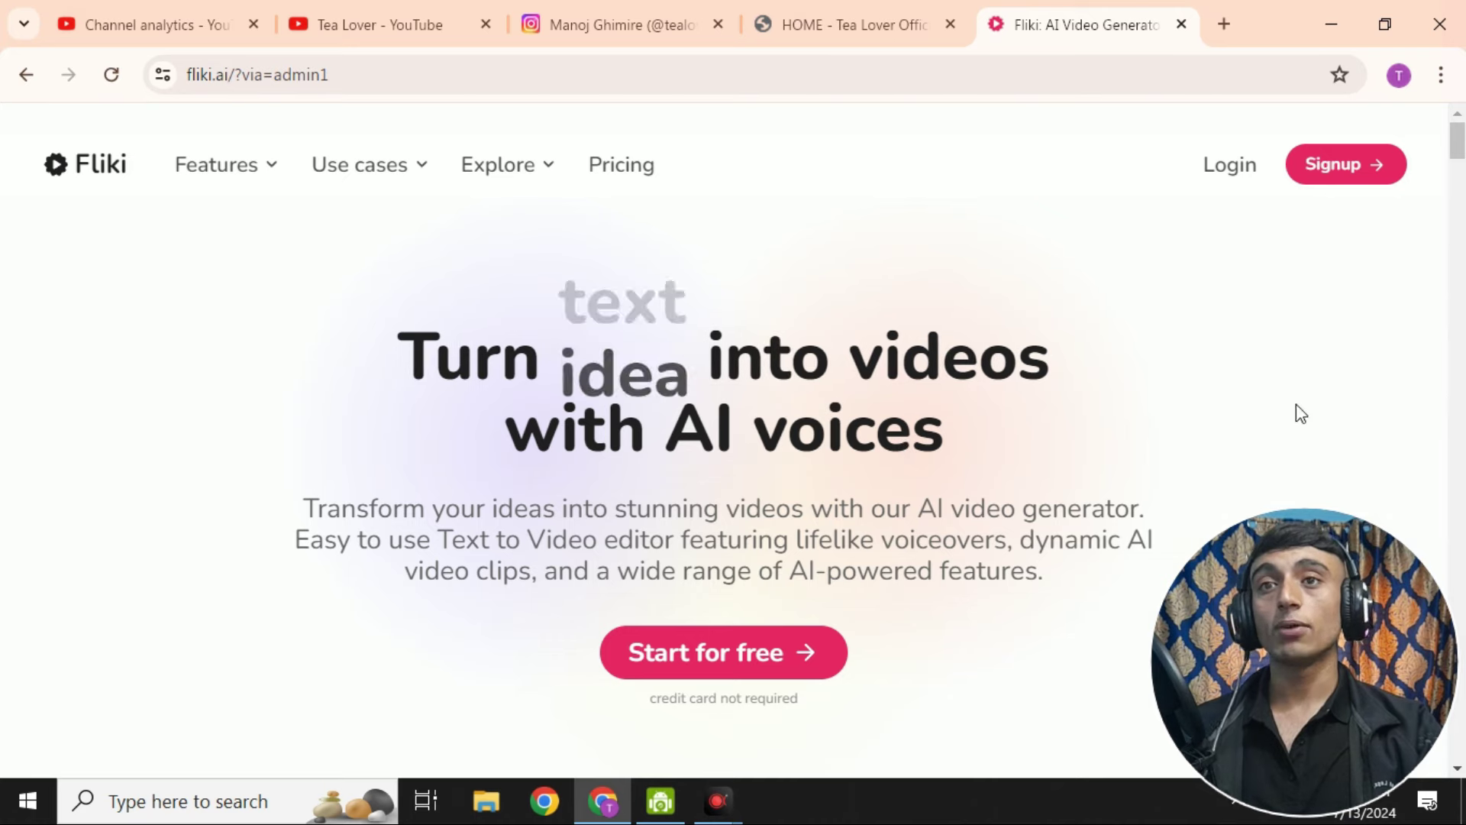
pyautogui.scroll(-2, 823, 353)
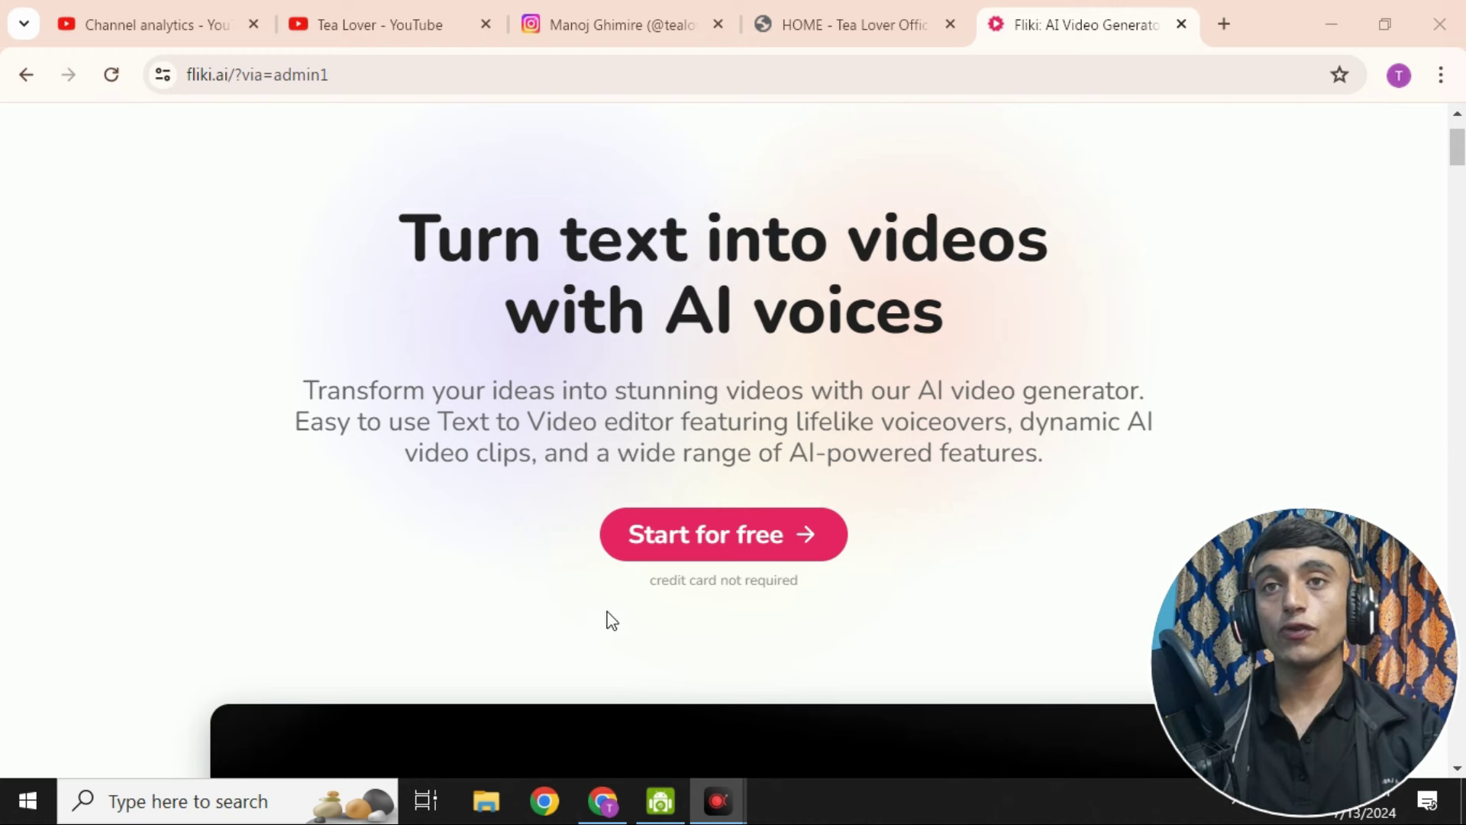
pyautogui.click(701, 536)
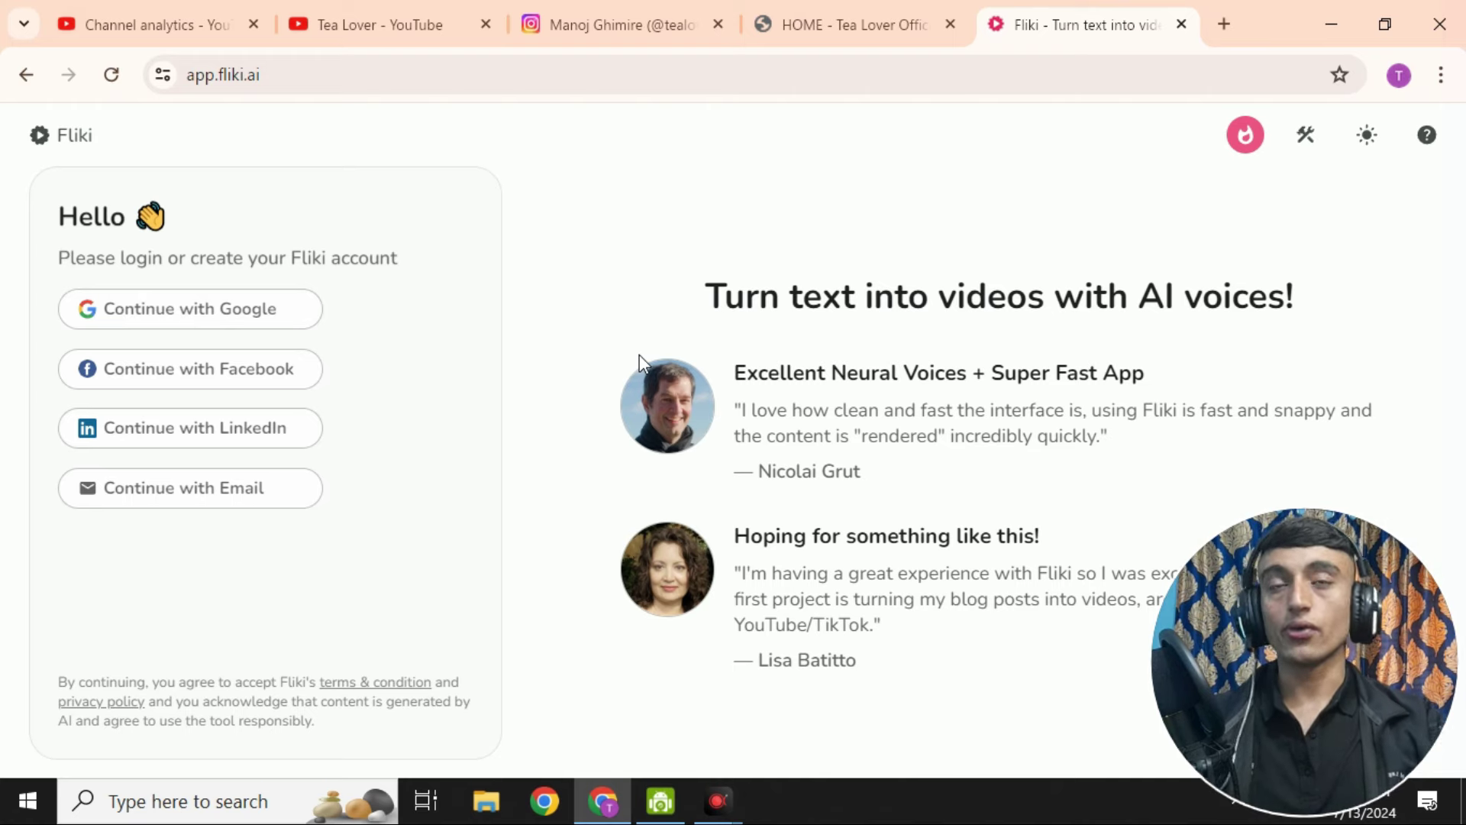
# Sign up with Google and verify the email by pasting the emailed verification code.
pyautogui.click(223, 321)
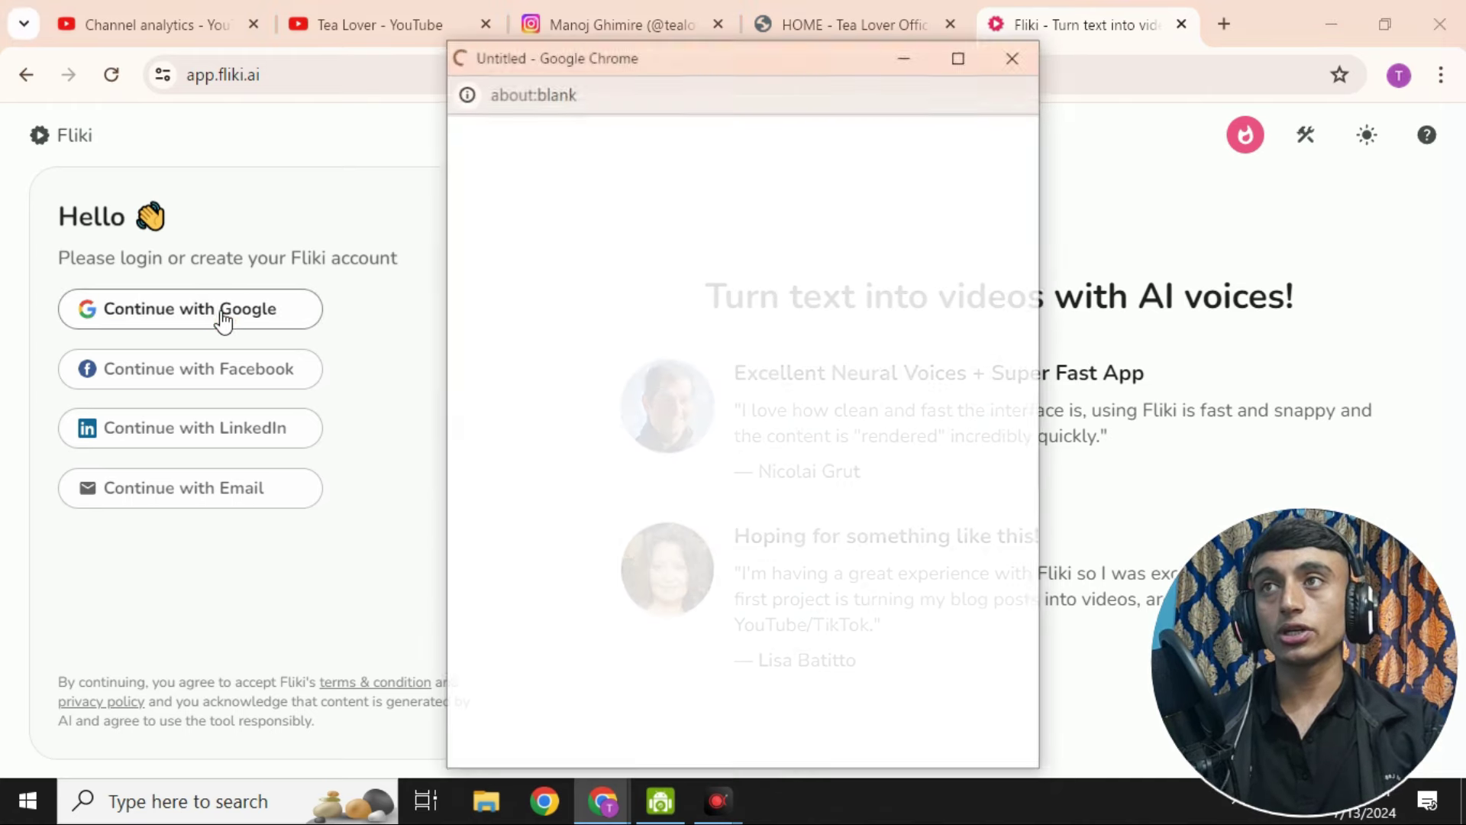
pyautogui.rightClick(227, 477)
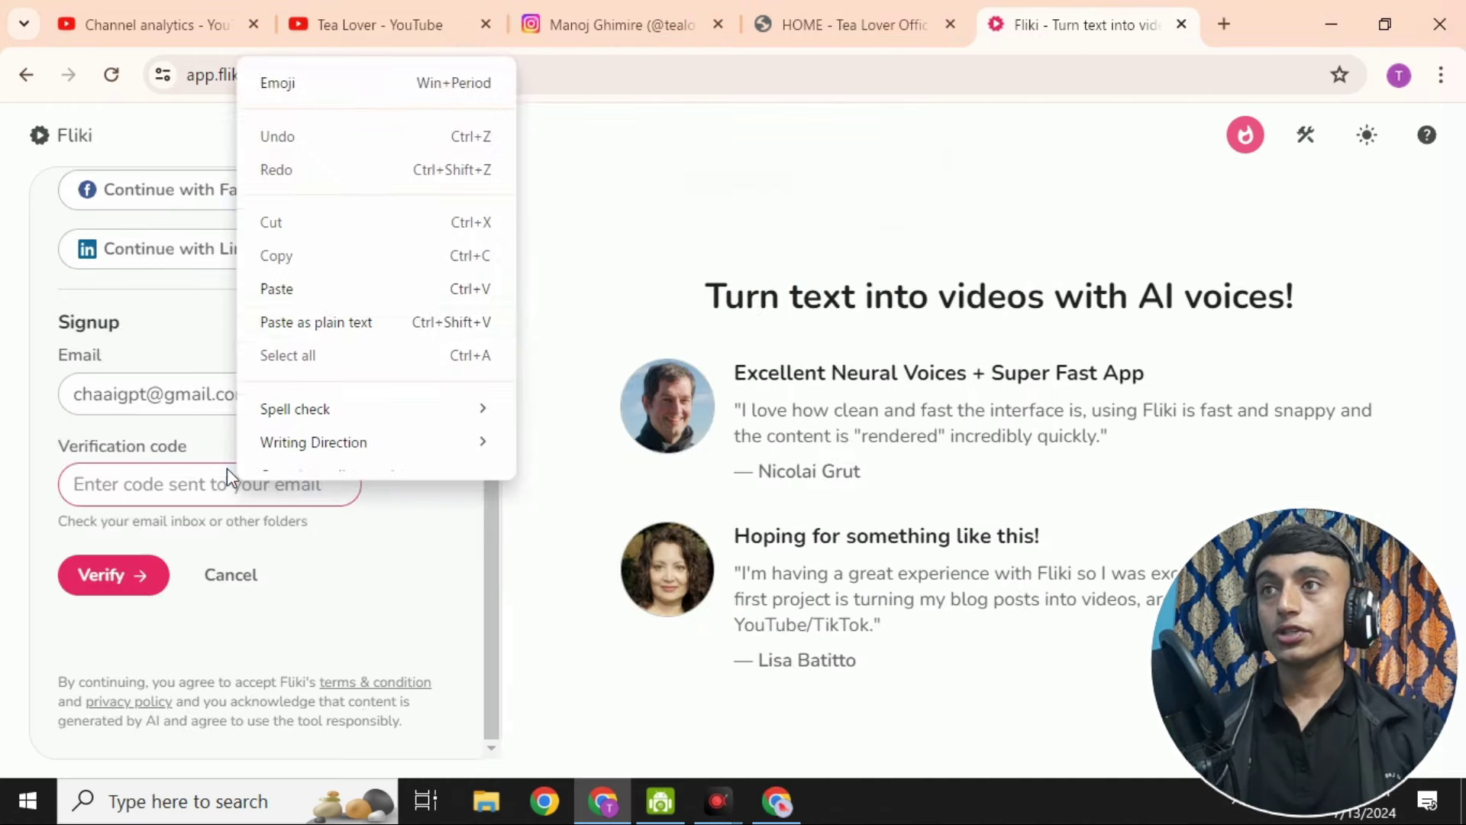
pyautogui.click(308, 305)
pyautogui.click(124, 576)
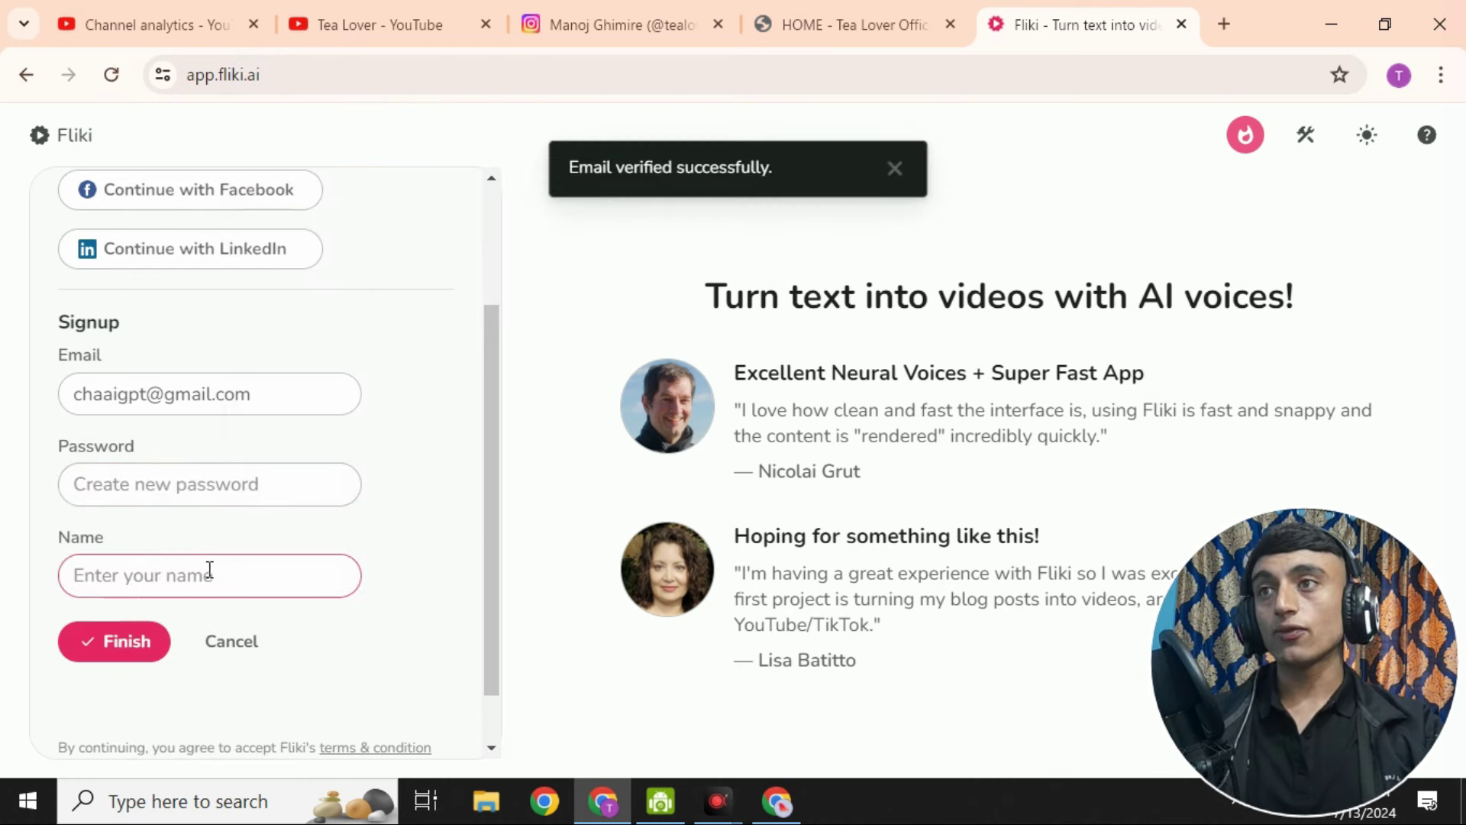
# Enter a new account password and the name 'Tea Lover', then finish signup.
pyautogui.click(209, 485)
pyautogui.write('**********')
pyautogui.click(169, 576)
pyautogui.write('Tea Lover')
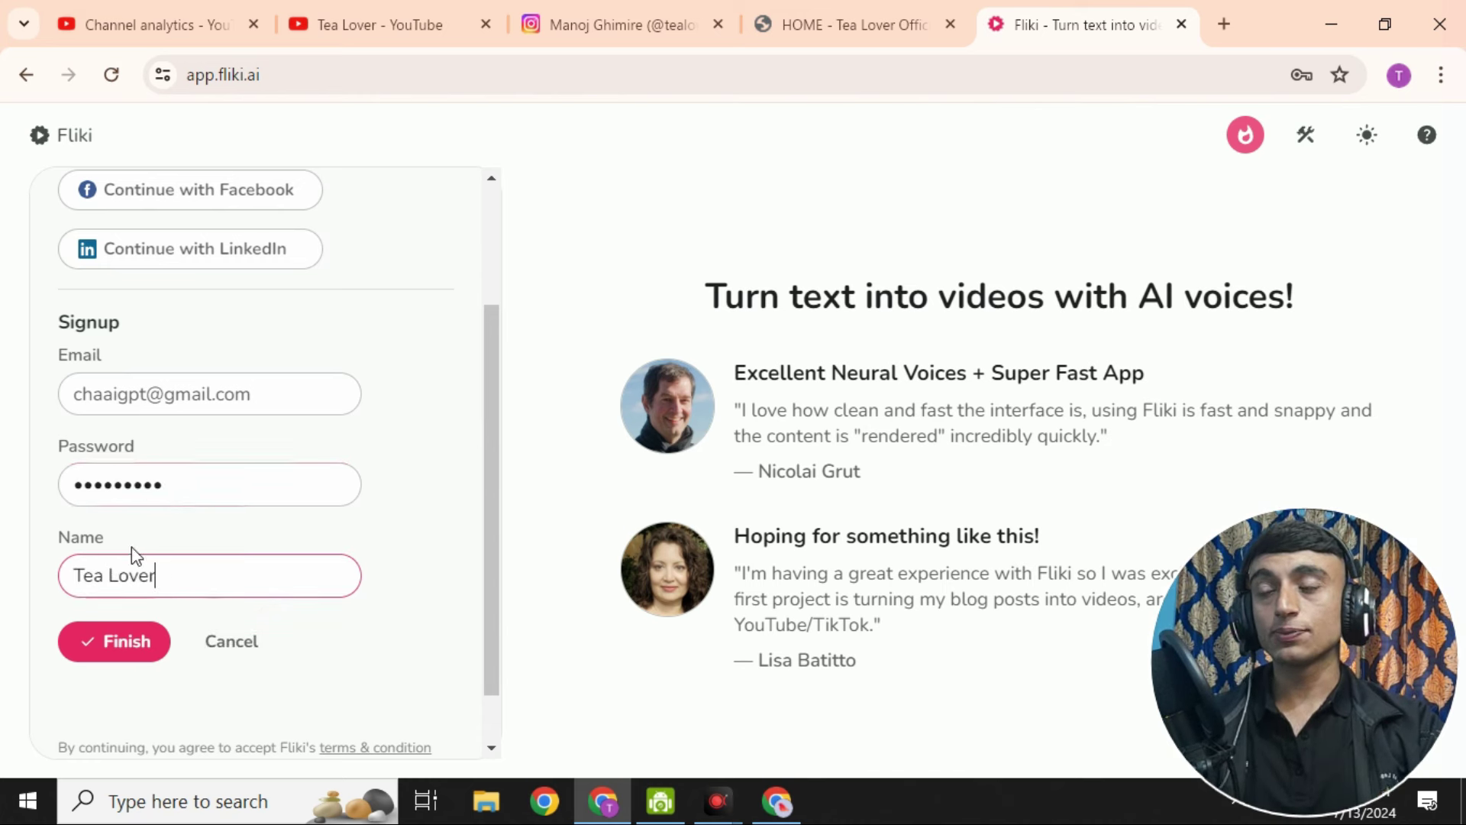
pyautogui.click(124, 641)
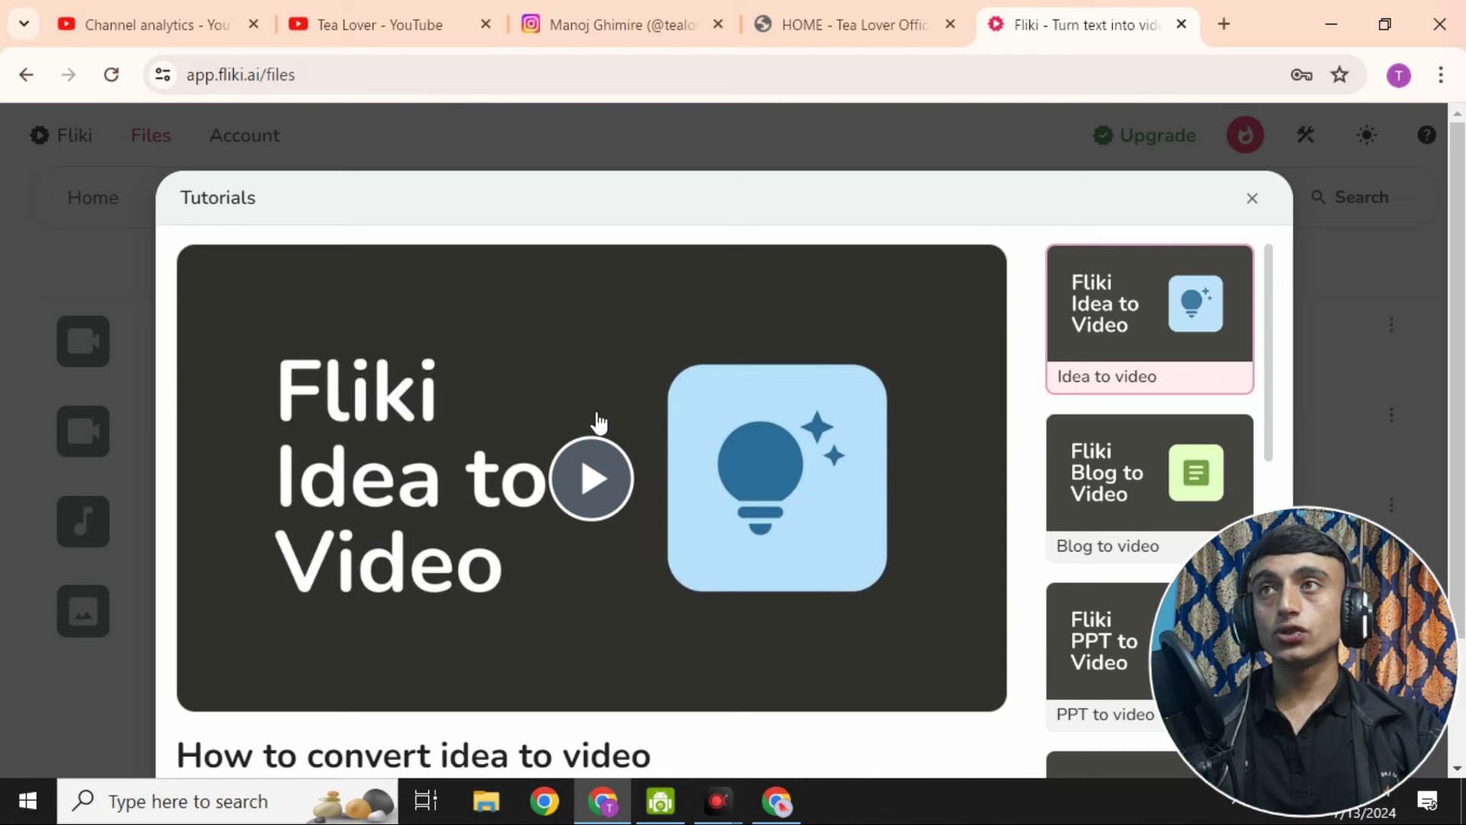
# Close the Tutorials overlay and start a new Fliki file.
pyautogui.scroll(-2, 818, 491)
pyautogui.scroll(2, 879, 345)
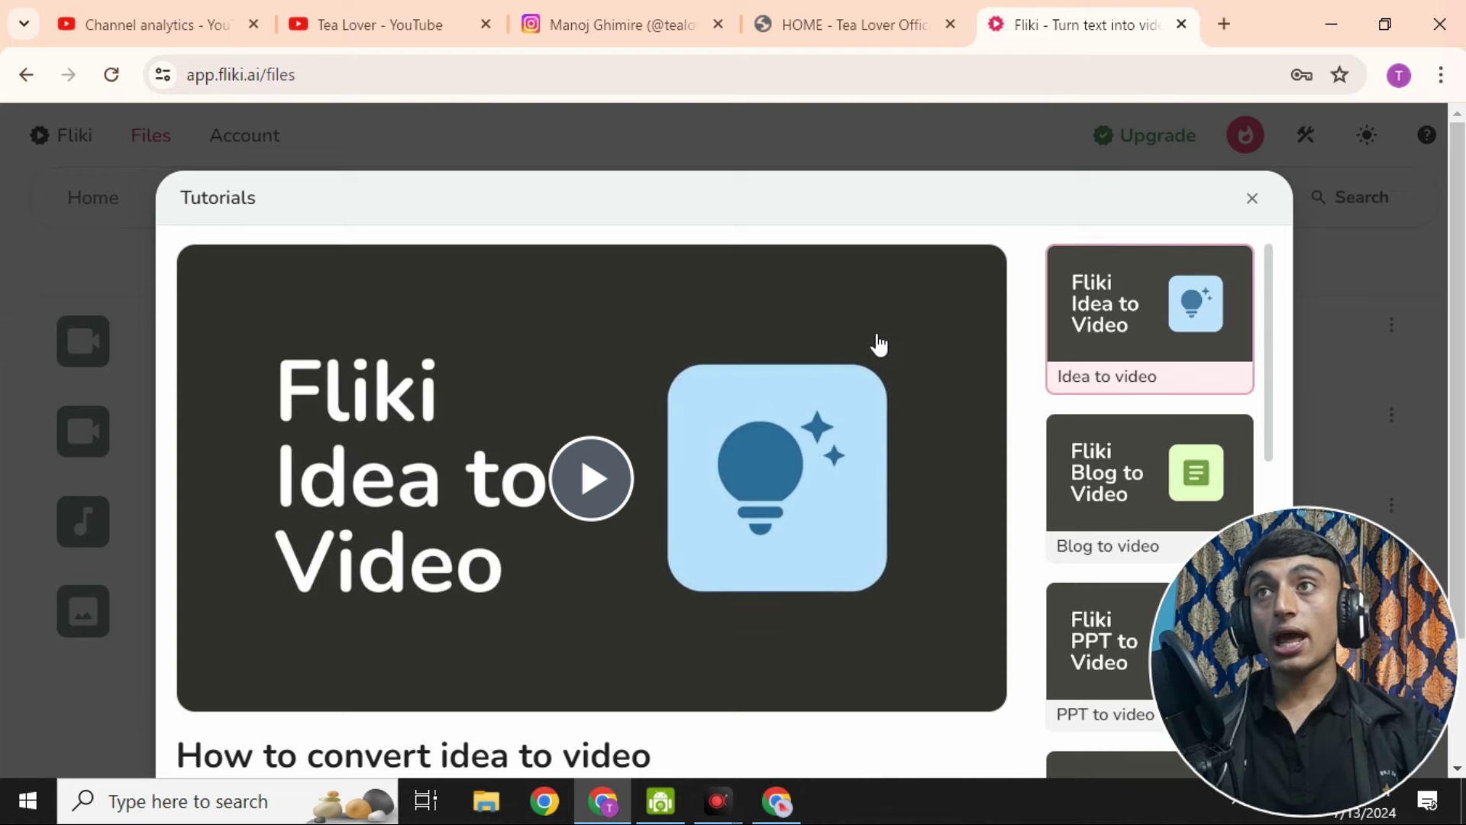
pyautogui.click(1253, 199)
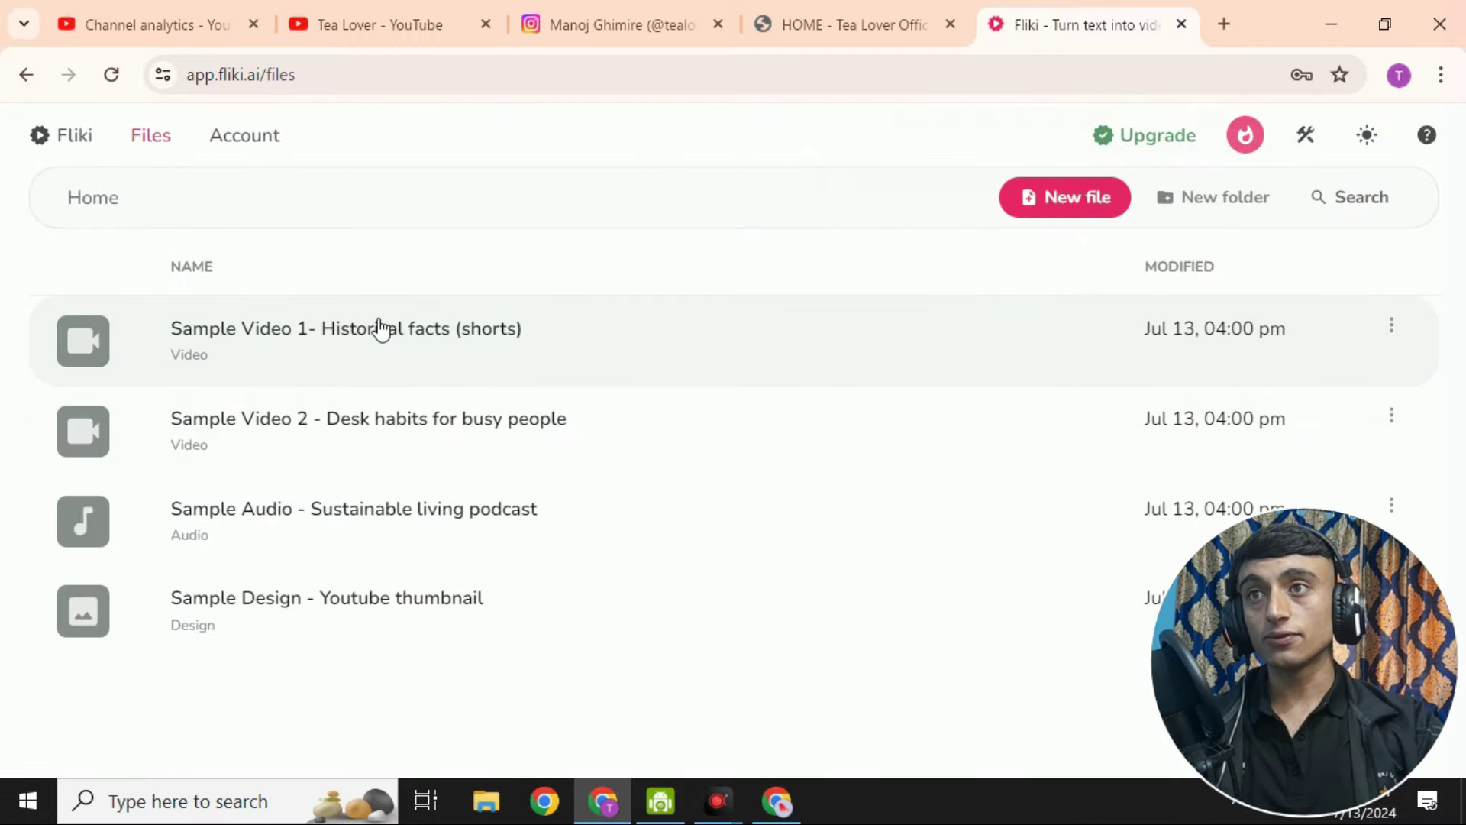
pyautogui.click(1048, 202)
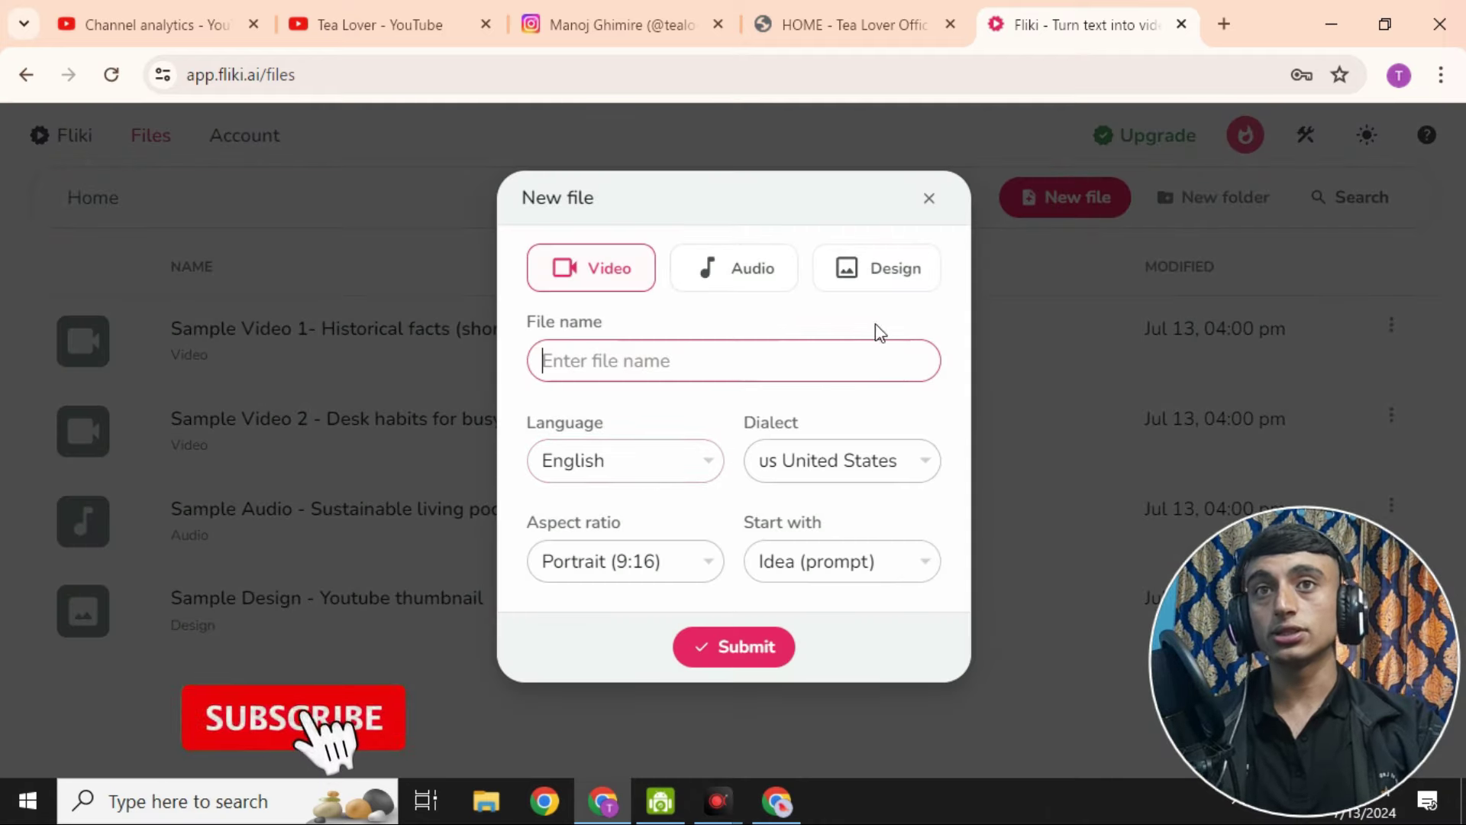
# Keep the dialect as United States and the aspect ratio as Portrait (9:16).
pyautogui.click(890, 460)
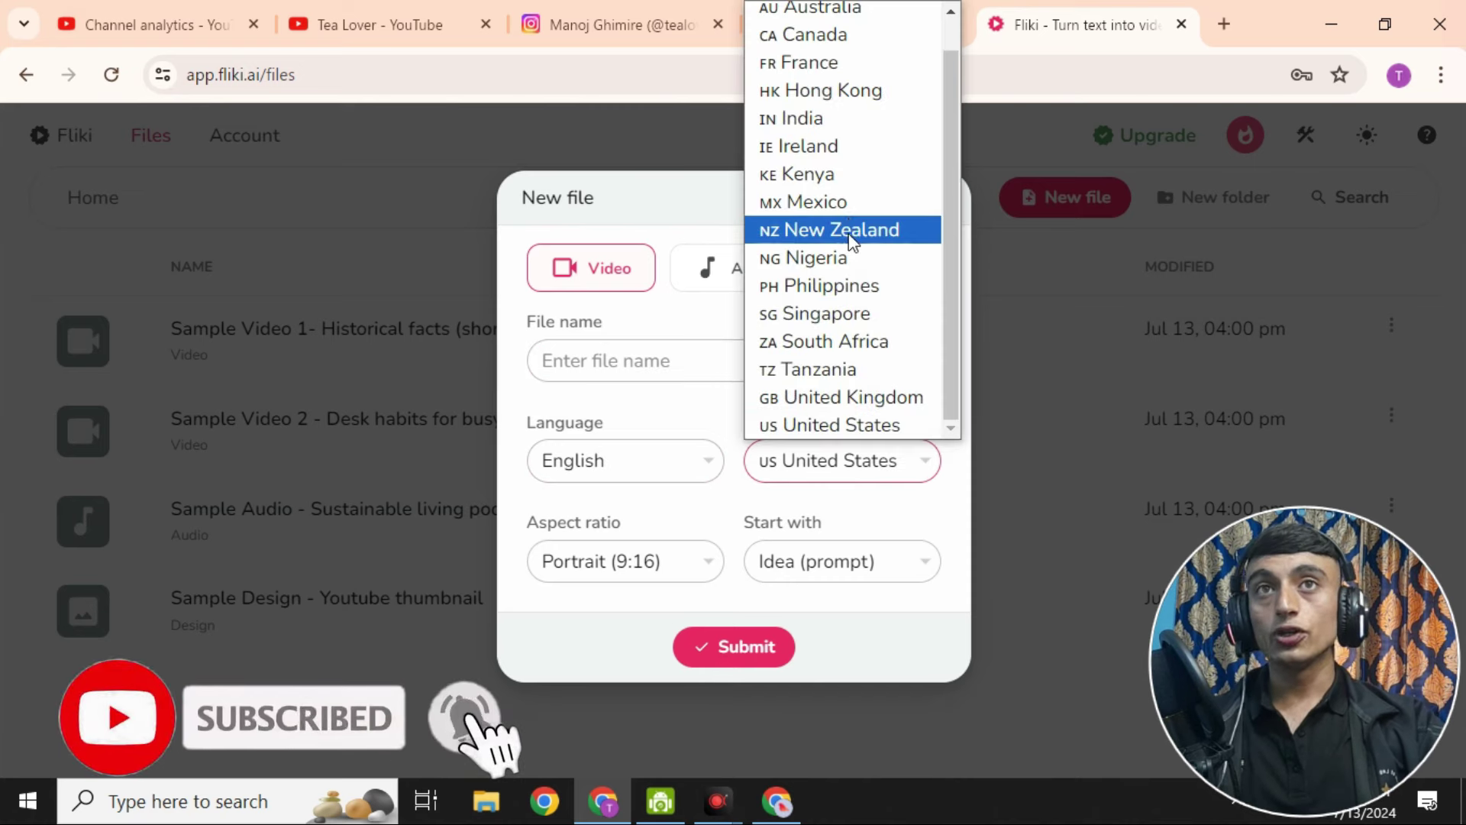
pyautogui.scroll(1, 844, 152)
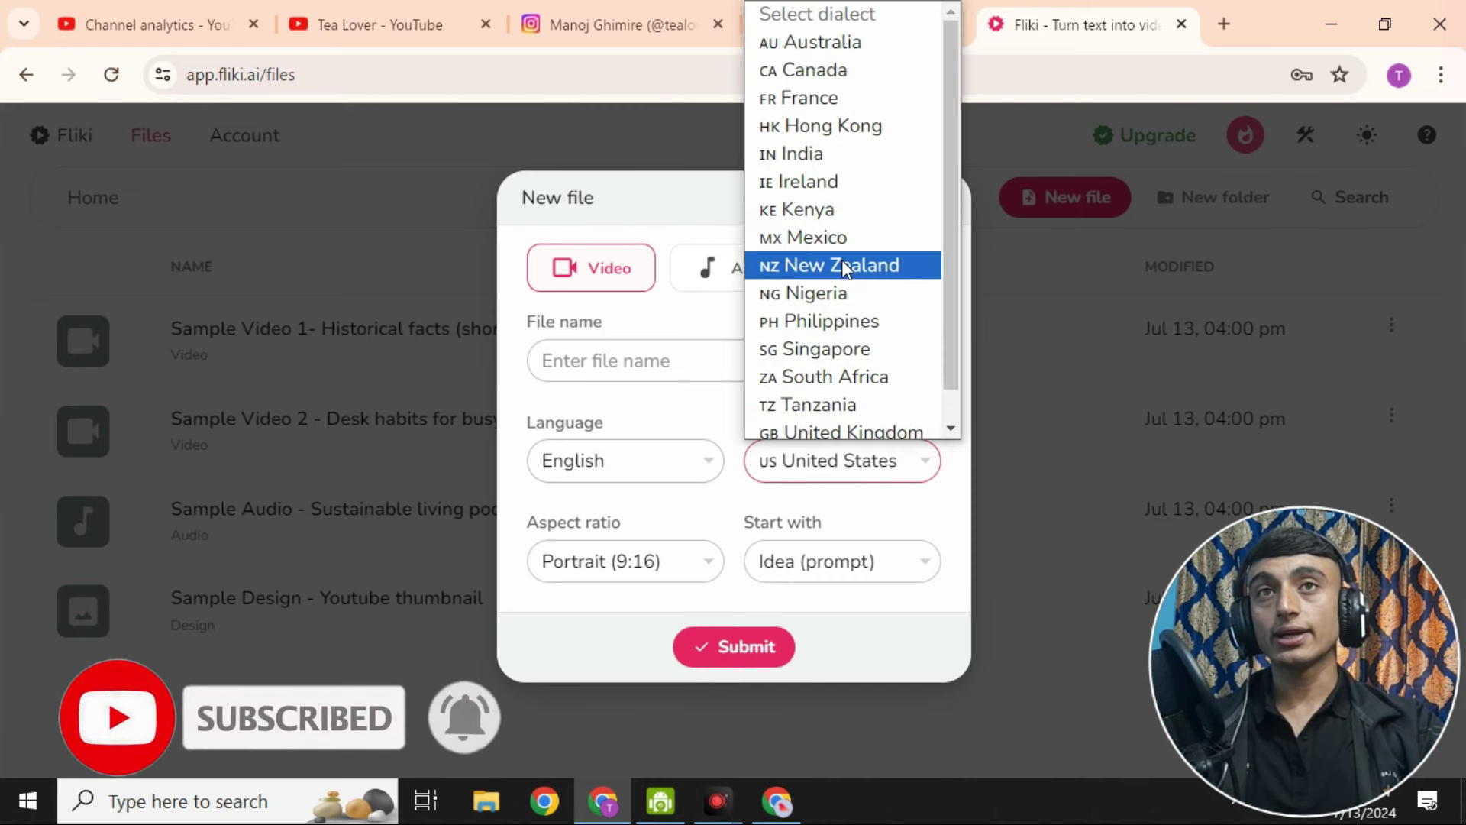
pyautogui.scroll(-1, 840, 321)
pyautogui.click(868, 424)
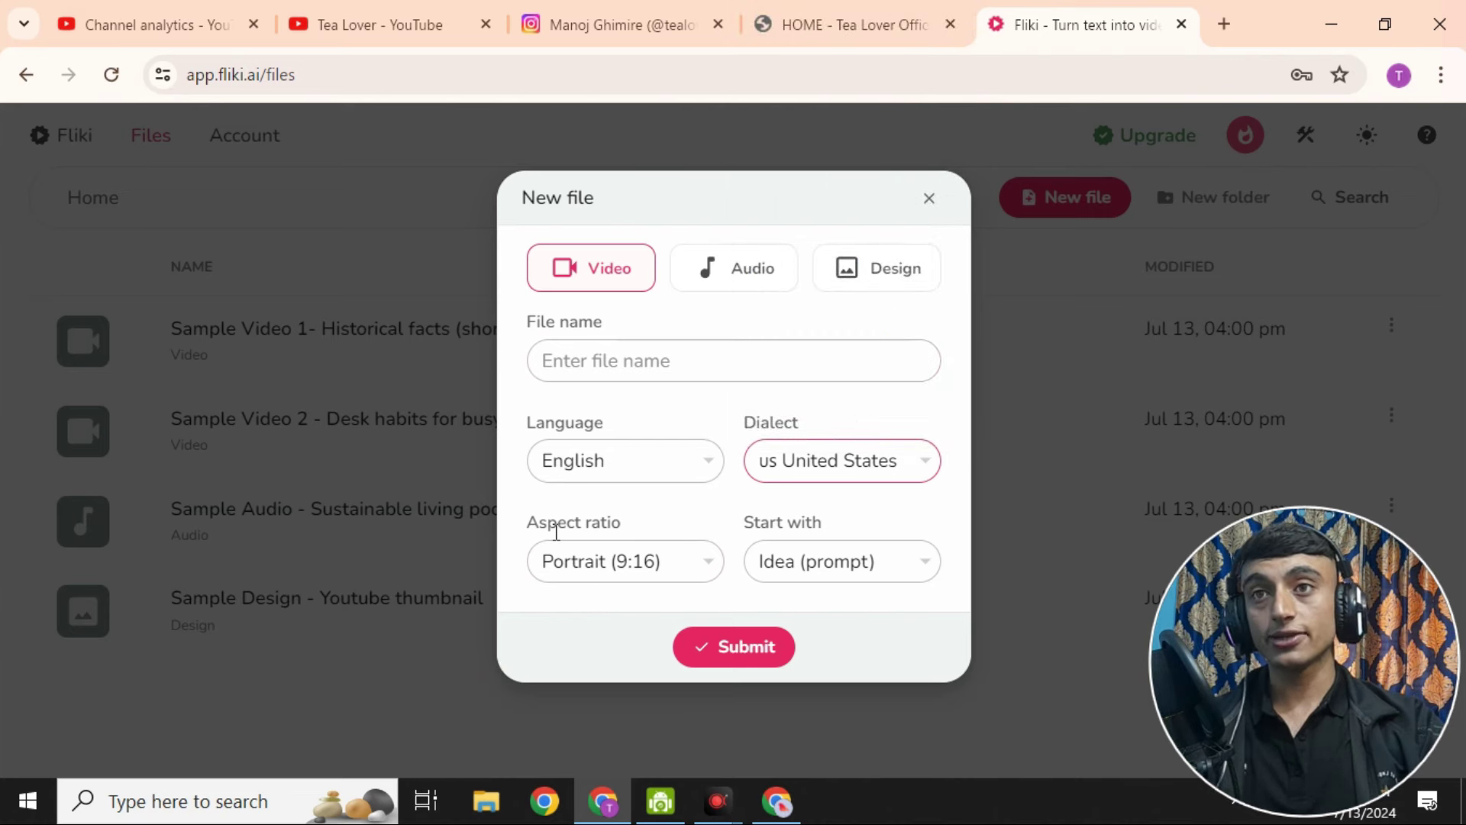
pyautogui.click(647, 577)
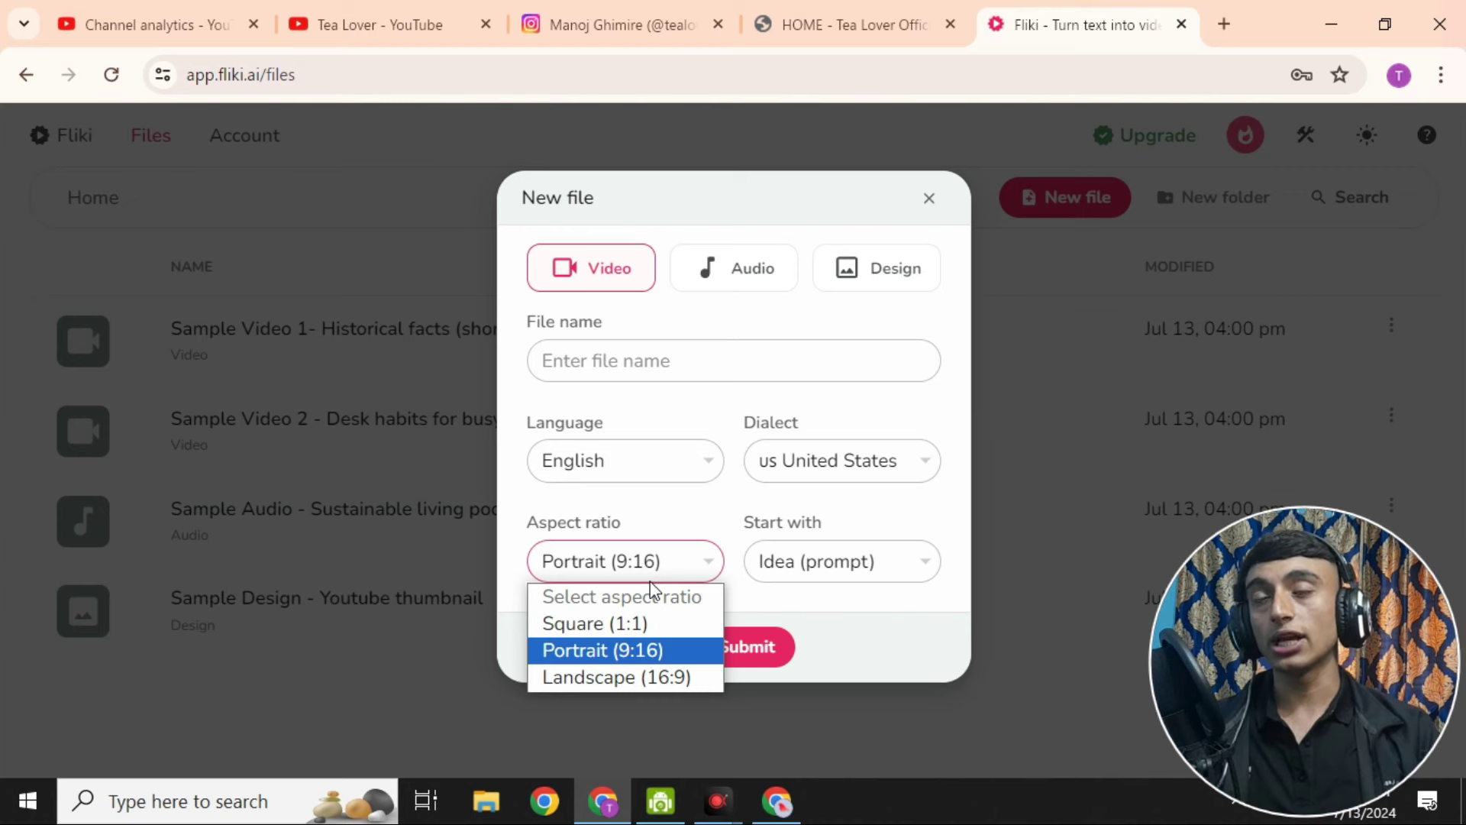
pyautogui.click(640, 654)
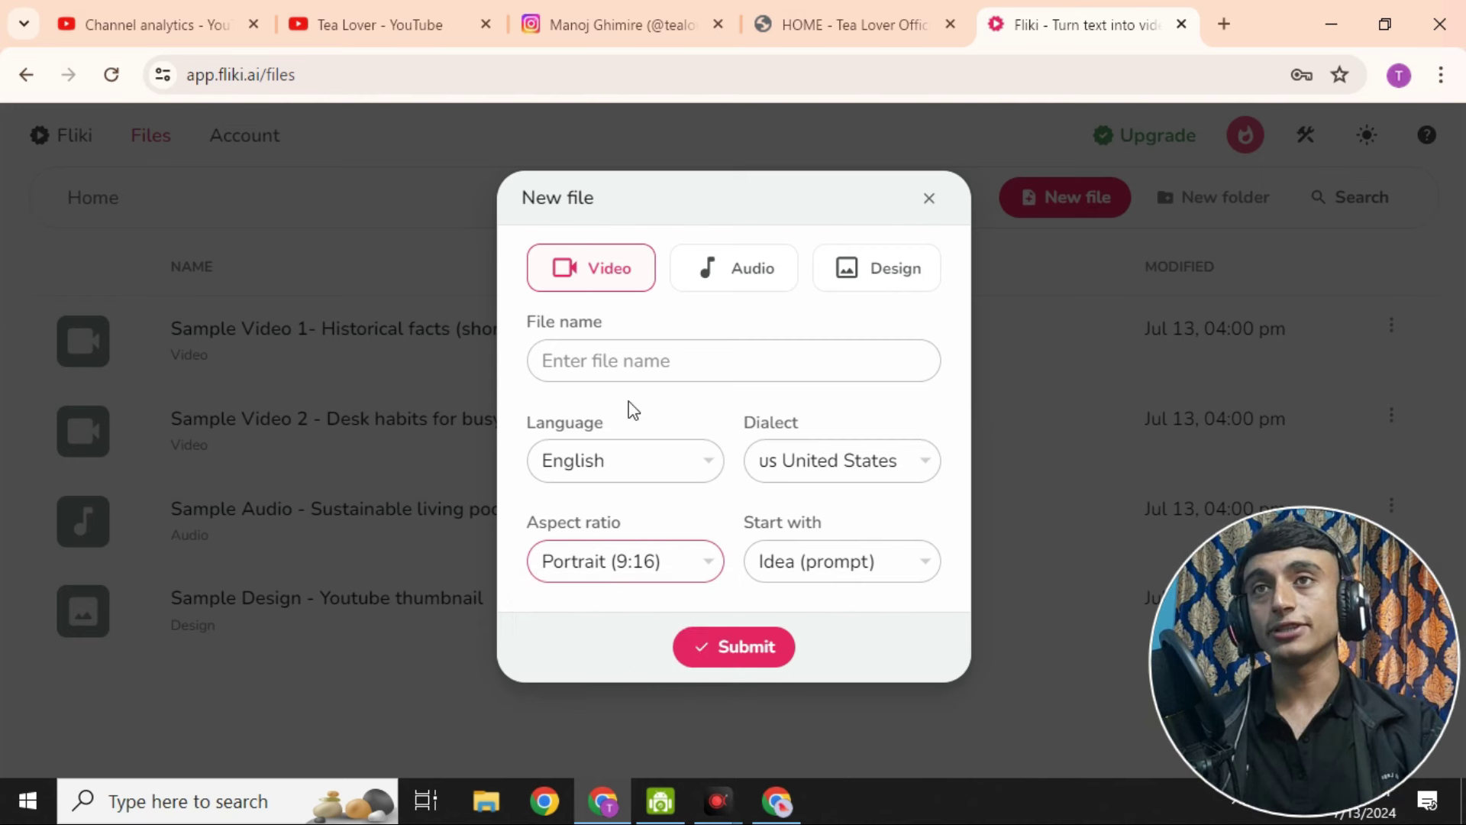
# Name the file 'shorts', keep Start with Idea (prompt), and submit.
pyautogui.click(609, 336)
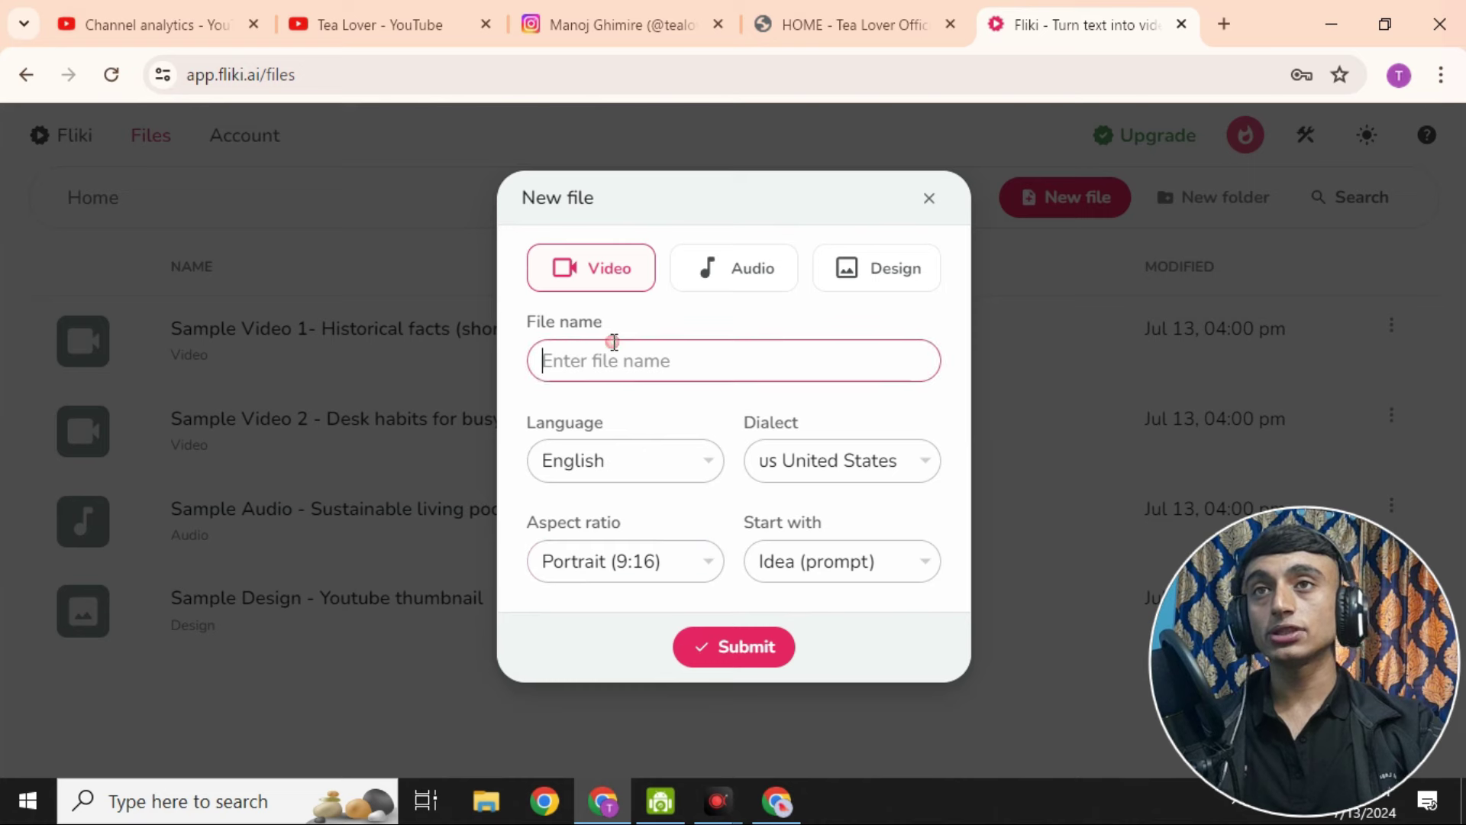
pyautogui.write('shortys')
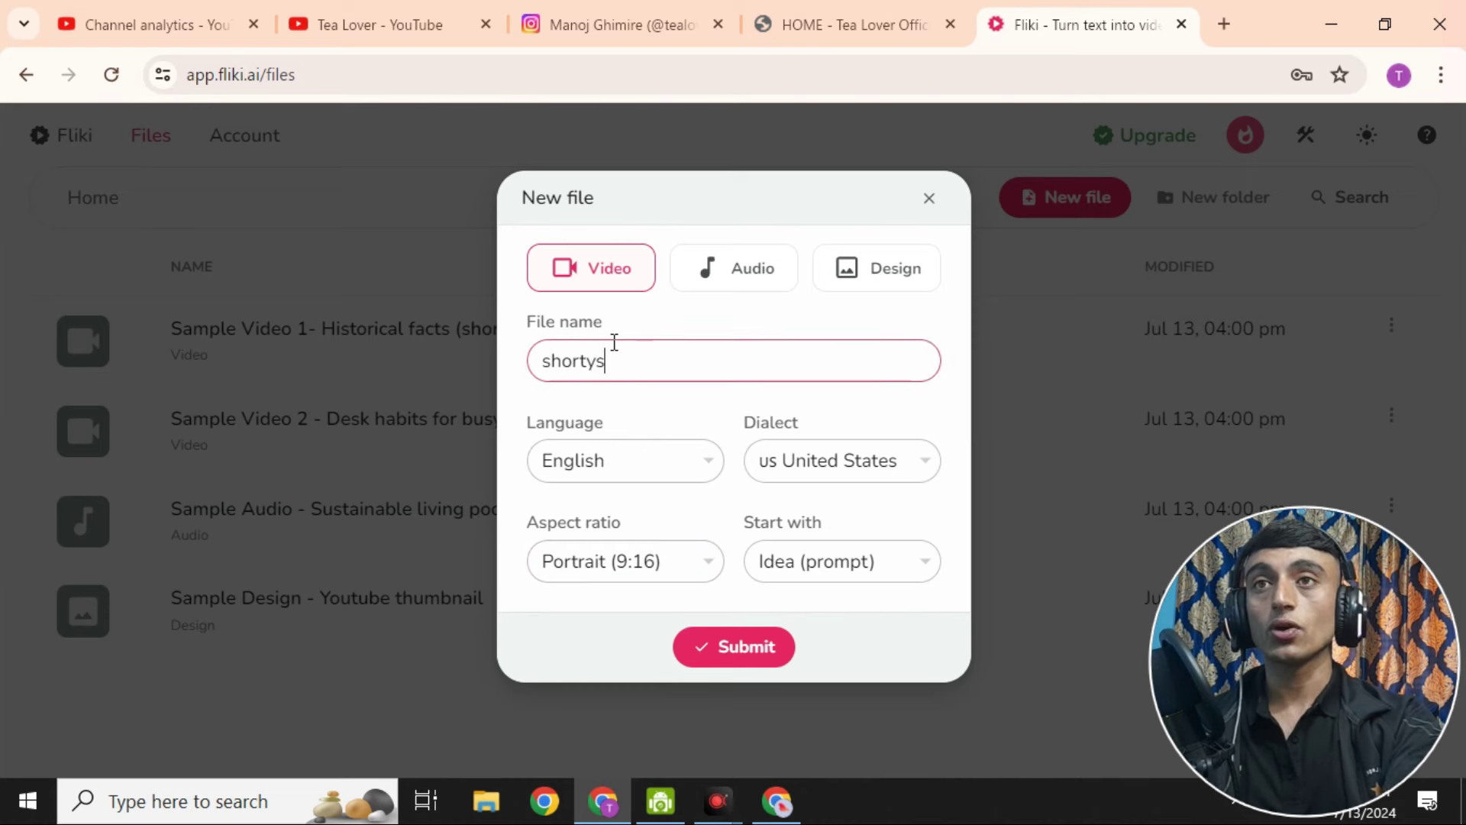
pyautogui.press('BackSpace')
pyautogui.press('BackSpace')
pyautogui.write('s')
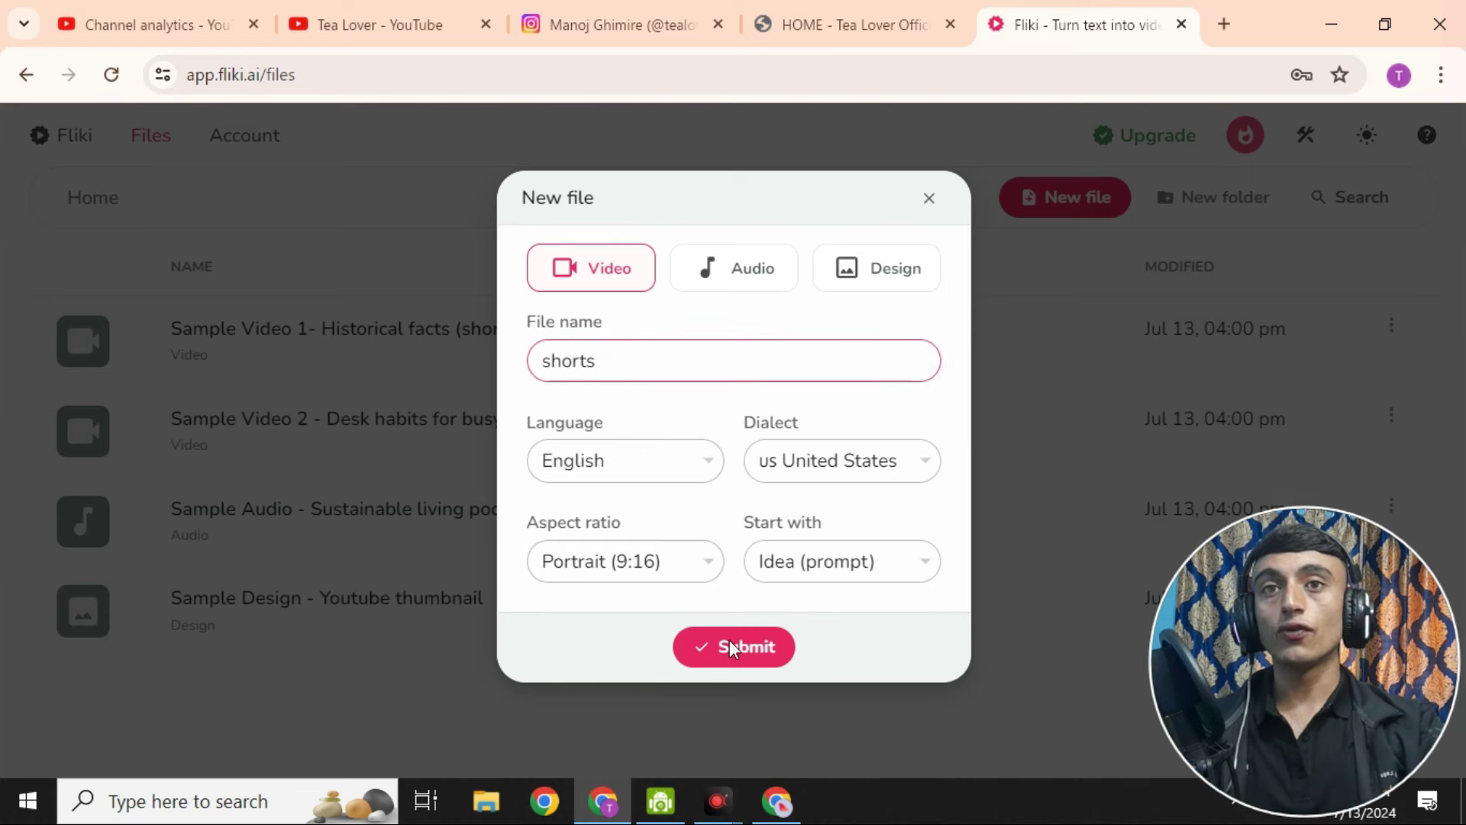
pyautogui.click(861, 567)
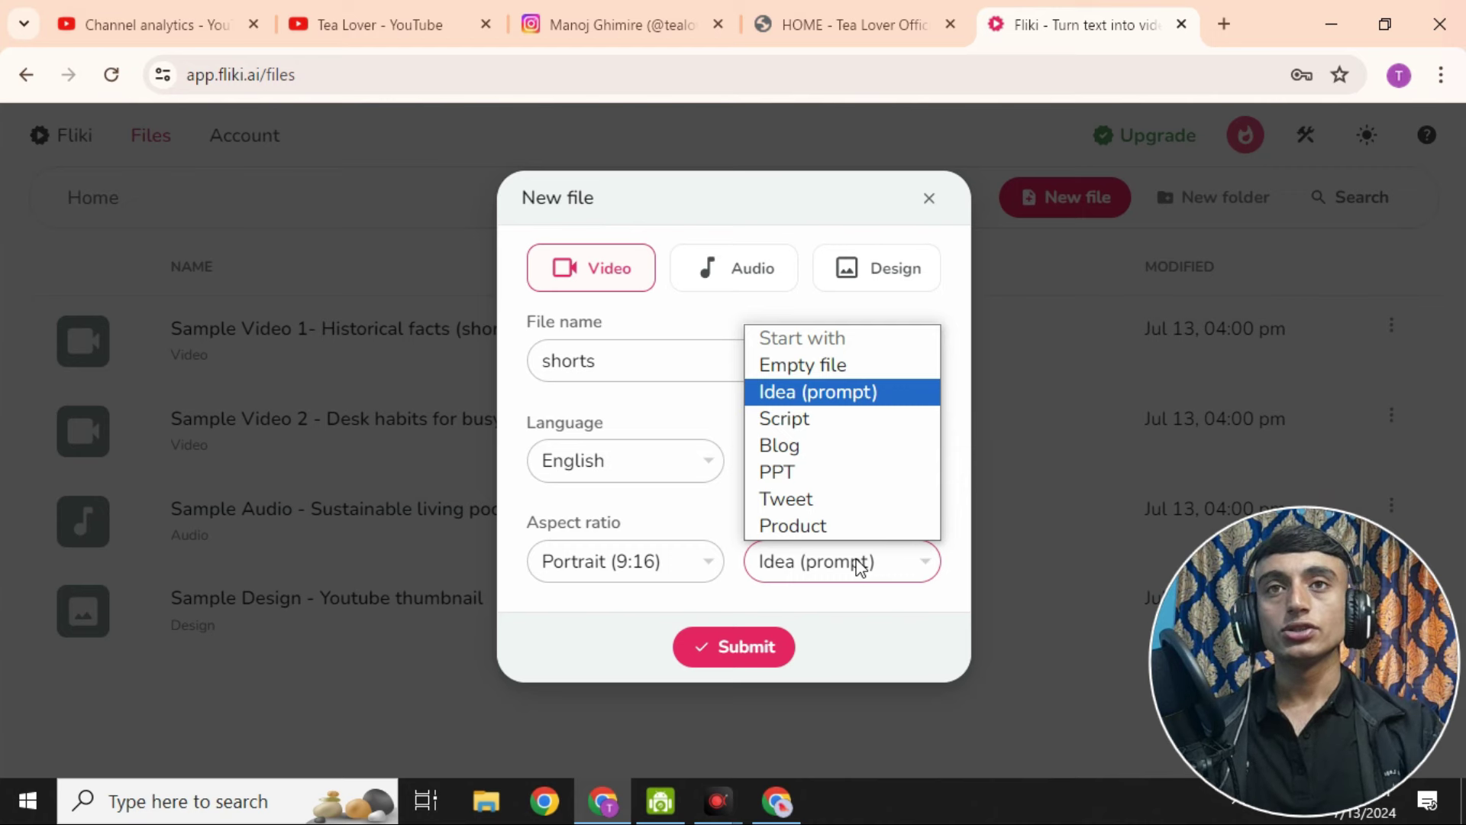
pyautogui.click(832, 393)
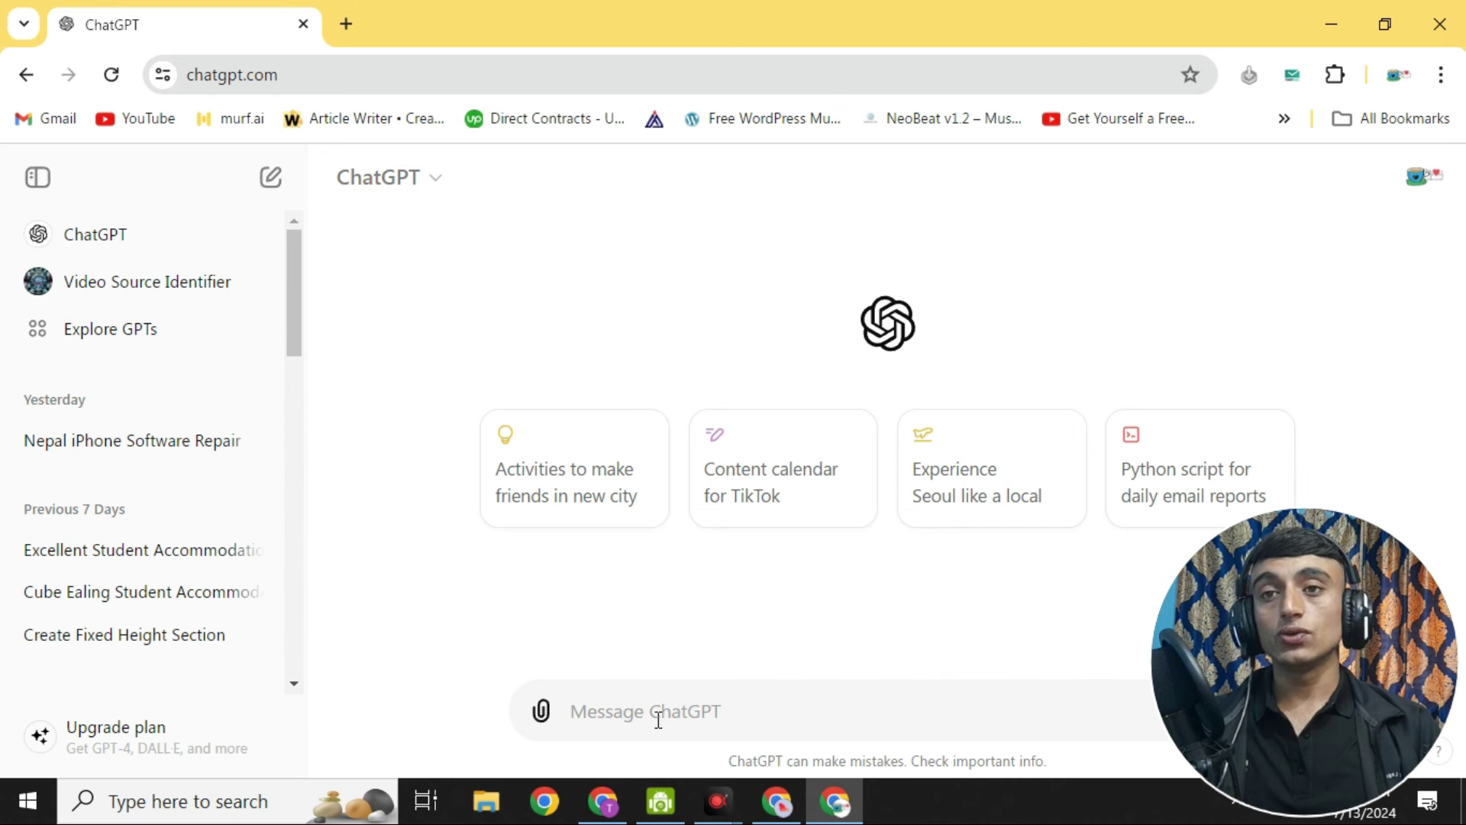
# Get a top-5-best-vehicles Shorts idea prompt from ChatGPT, copy it, and return to Fliki's Idea prompt.
pyautogui.write('write a Idea prompt for youtube shorts about top 5 best vechicles in the world')
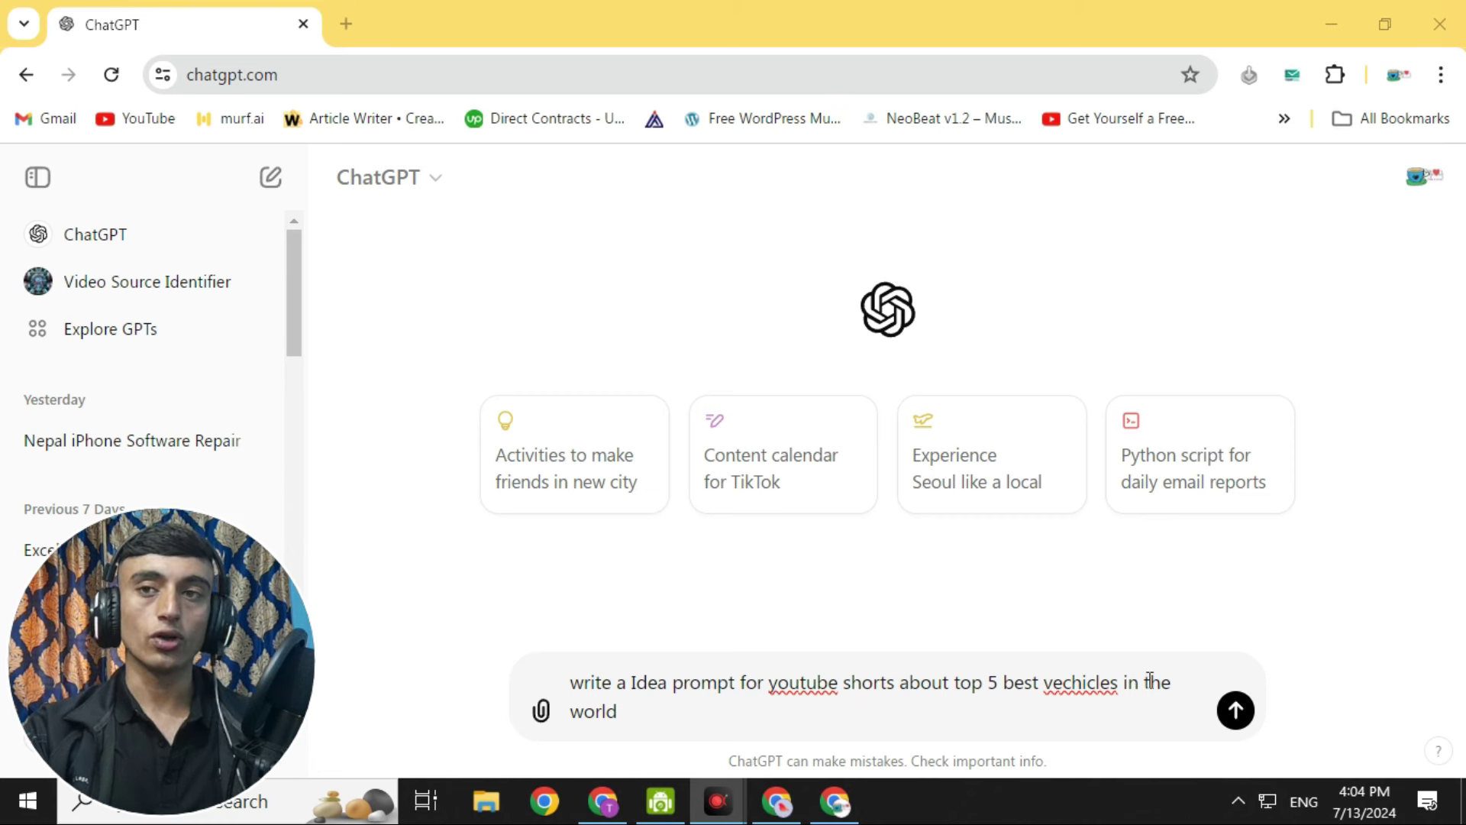
pyautogui.click(1235, 711)
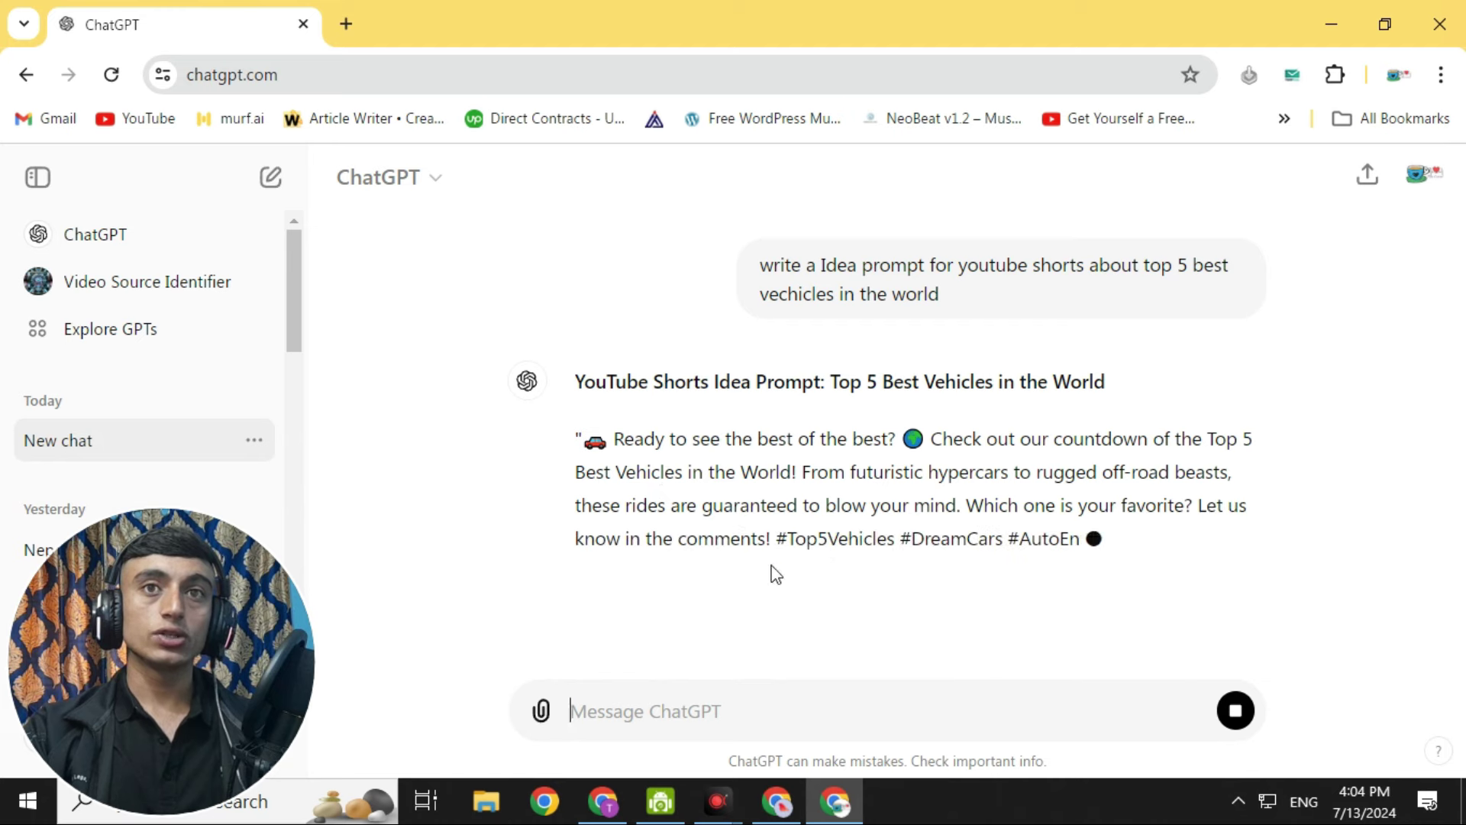
pyautogui.click(602, 581)
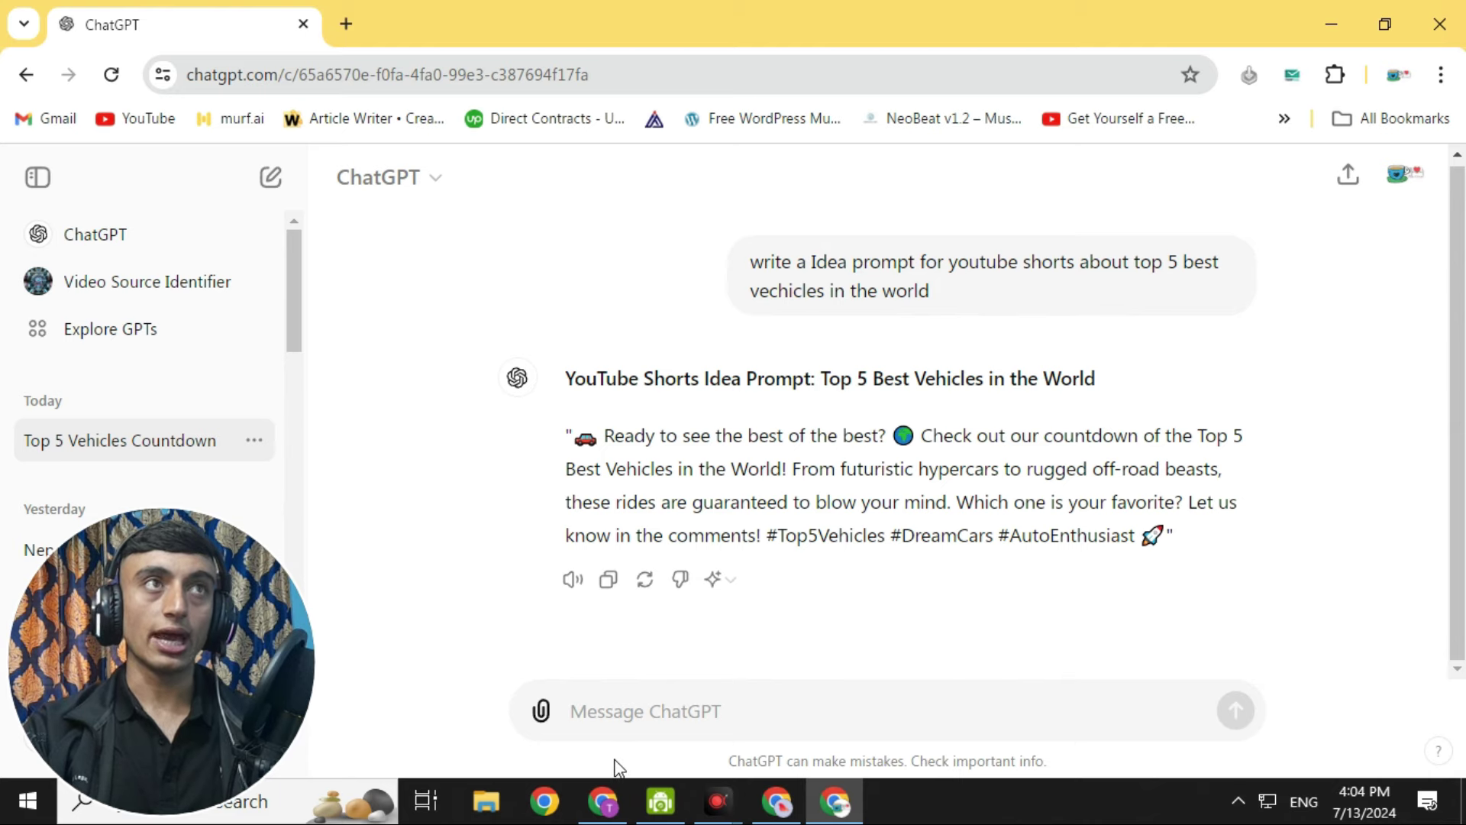
pyautogui.click(605, 798)
pyautogui.rightClick(623, 301)
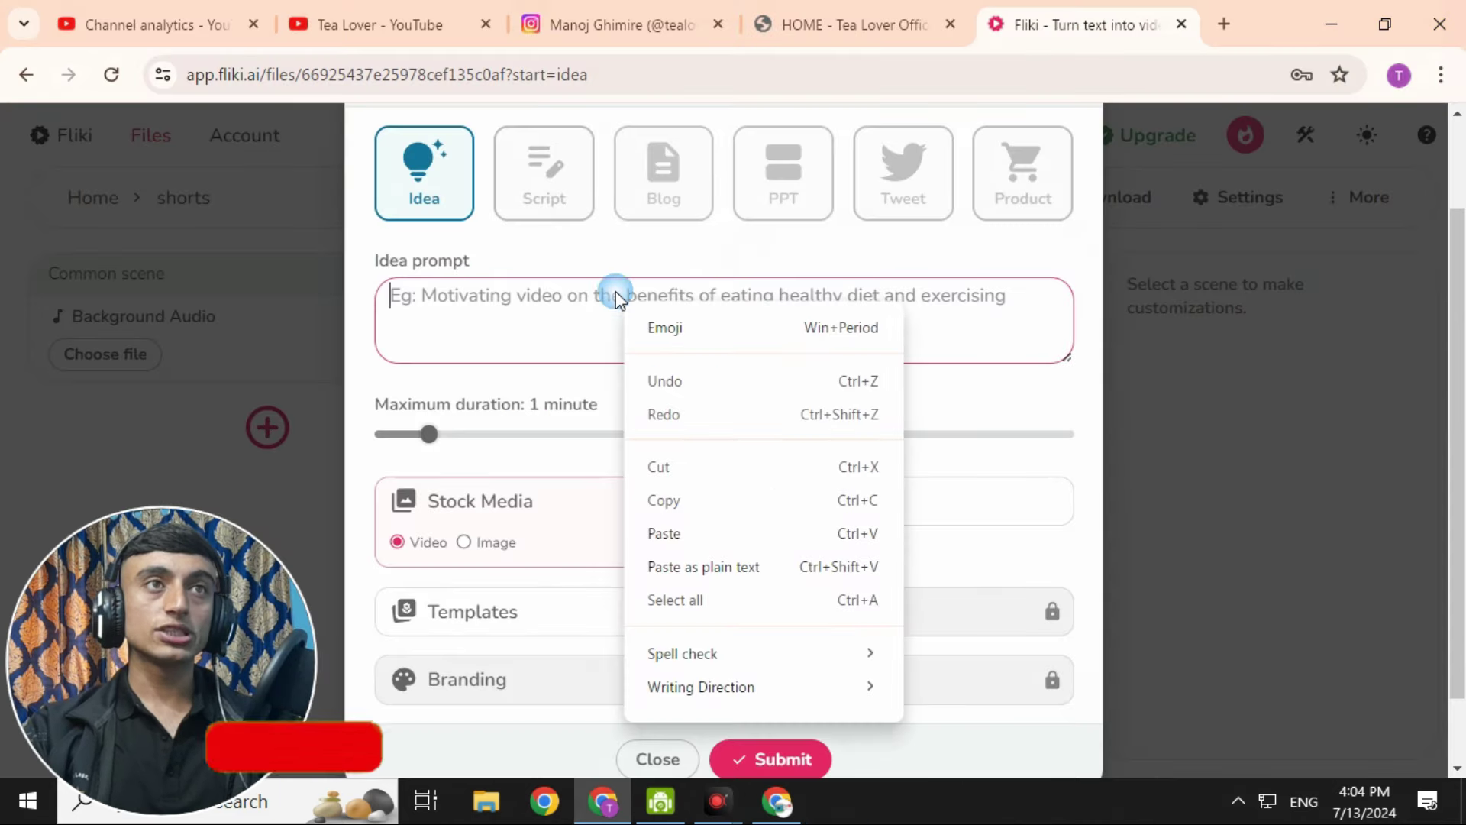
# Paste the top 5 best vehicles idea prompt and delete its trailing hashtags and emoji.
pyautogui.click(672, 533)
pyautogui.moveTo(770, 333); pyautogui.dragTo(905, 401)
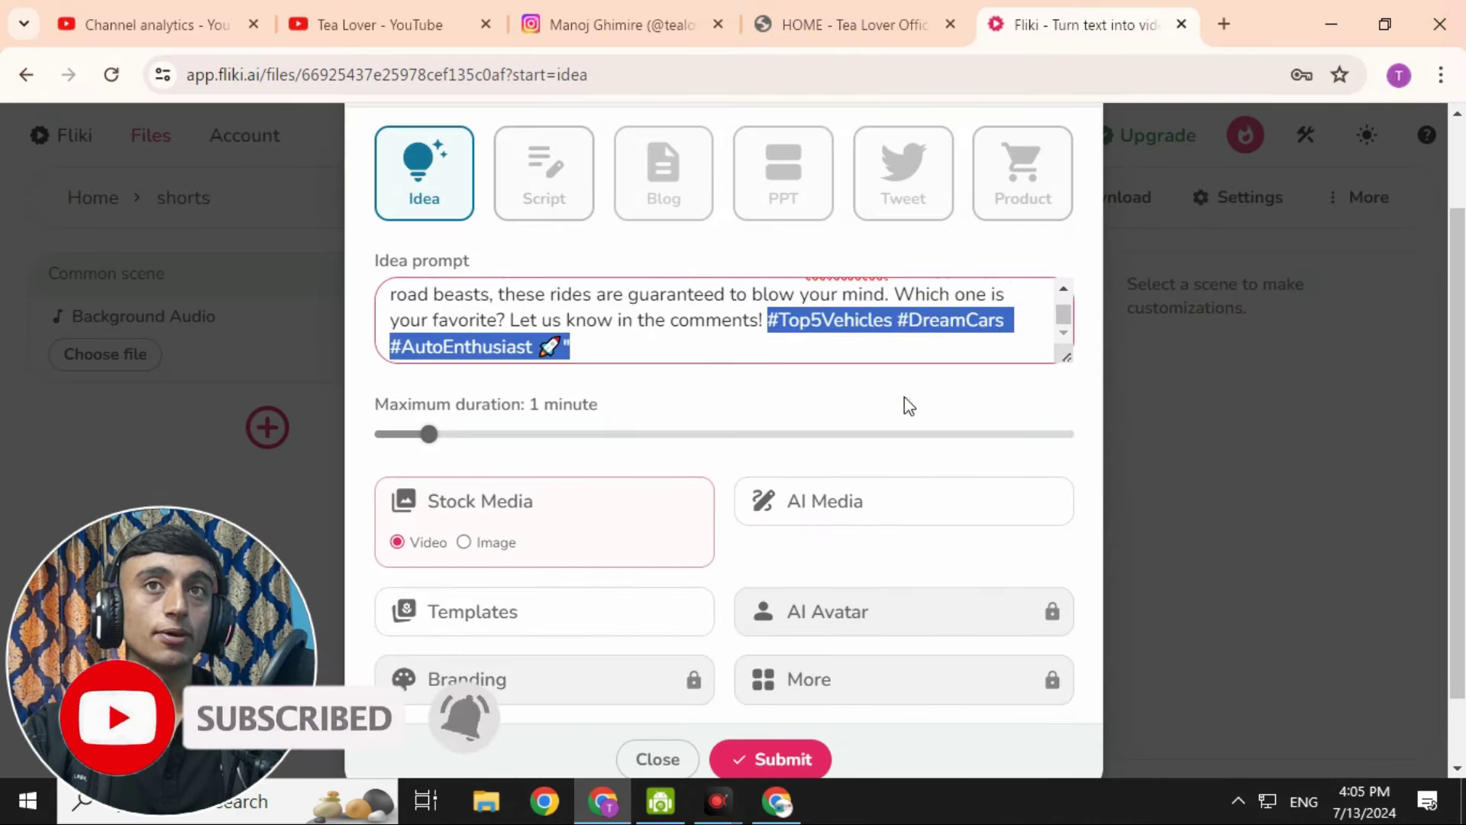
pyautogui.press('BackSpace')
pyautogui.press('BackSpace')
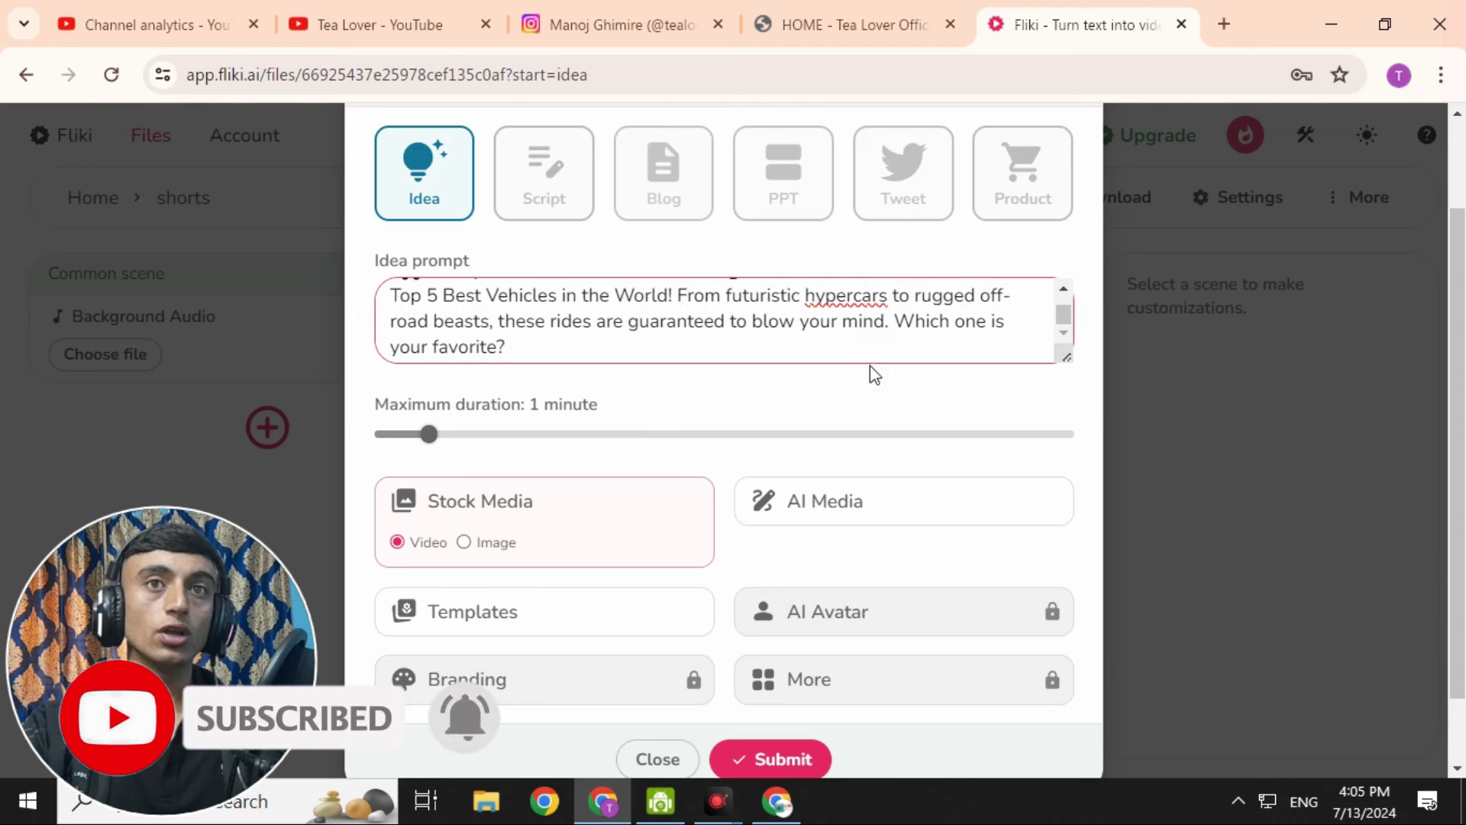
# Submit the idea prompt with Stock Media video to generate the shorts scenes.
pyautogui.scroll(-1, 871, 382)
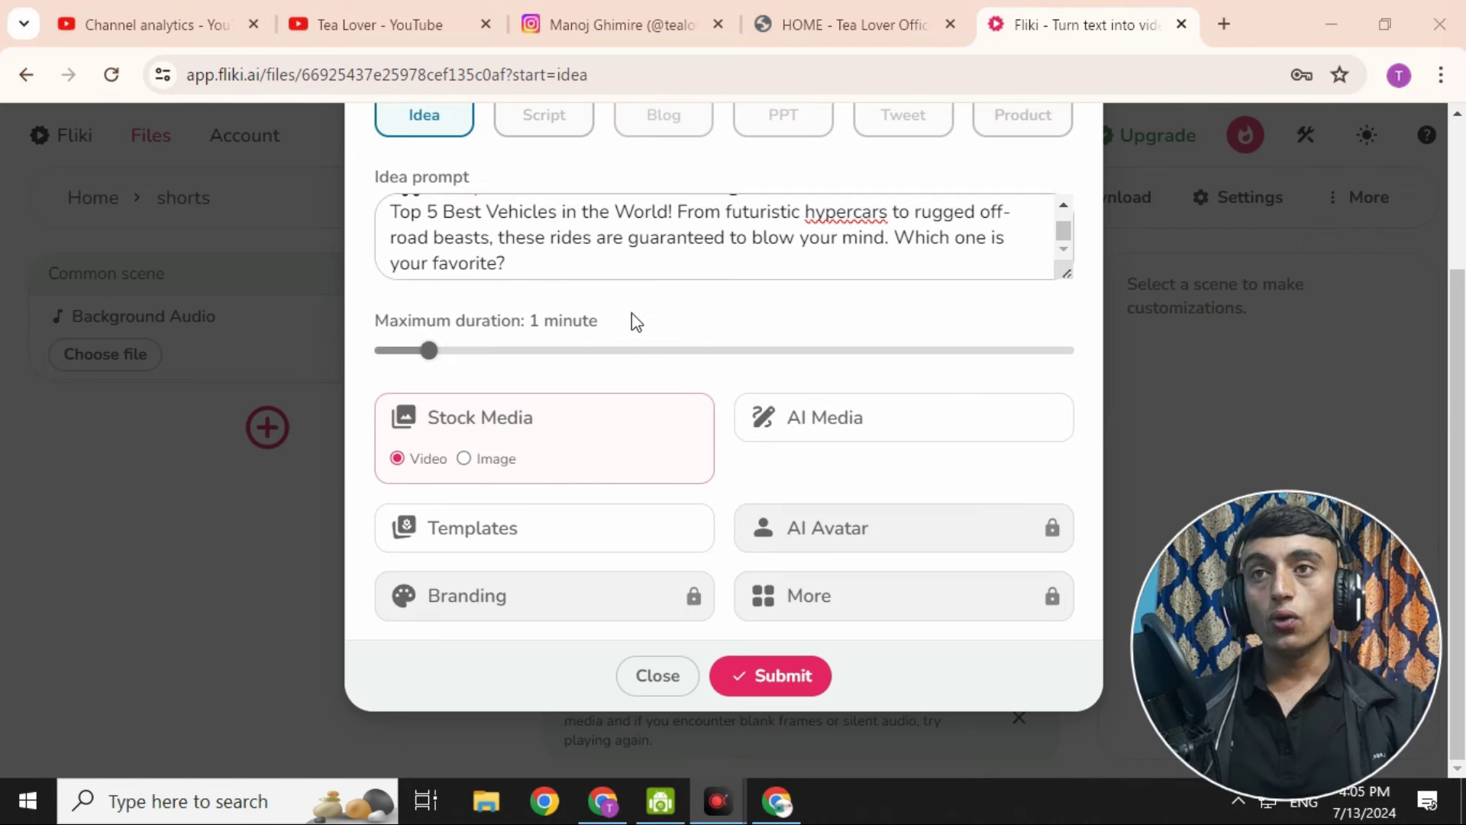
pyautogui.scroll(2, 805, 657)
pyautogui.scroll(-2, 722, 562)
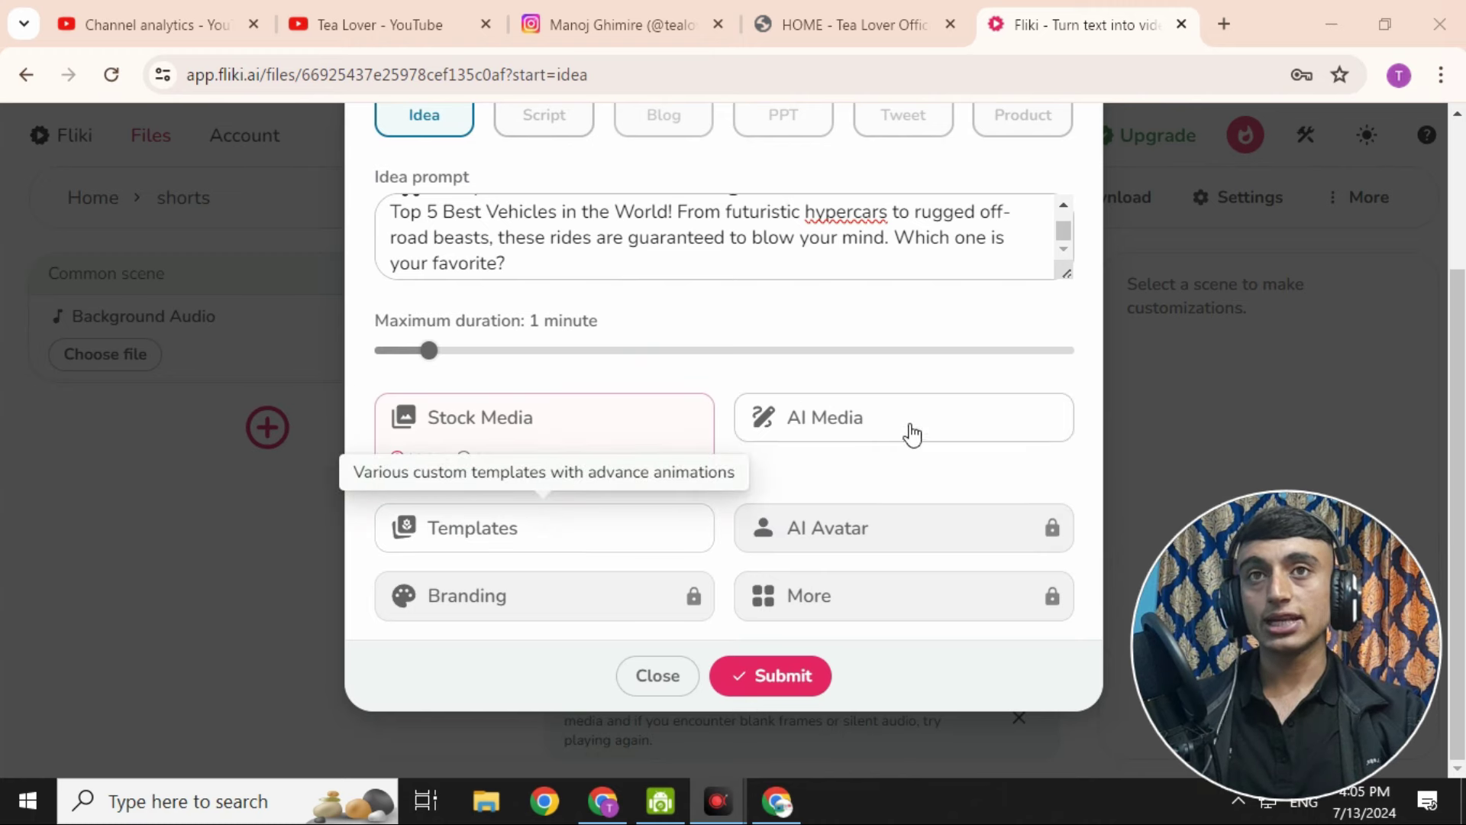
pyautogui.scroll(2, 659, 431)
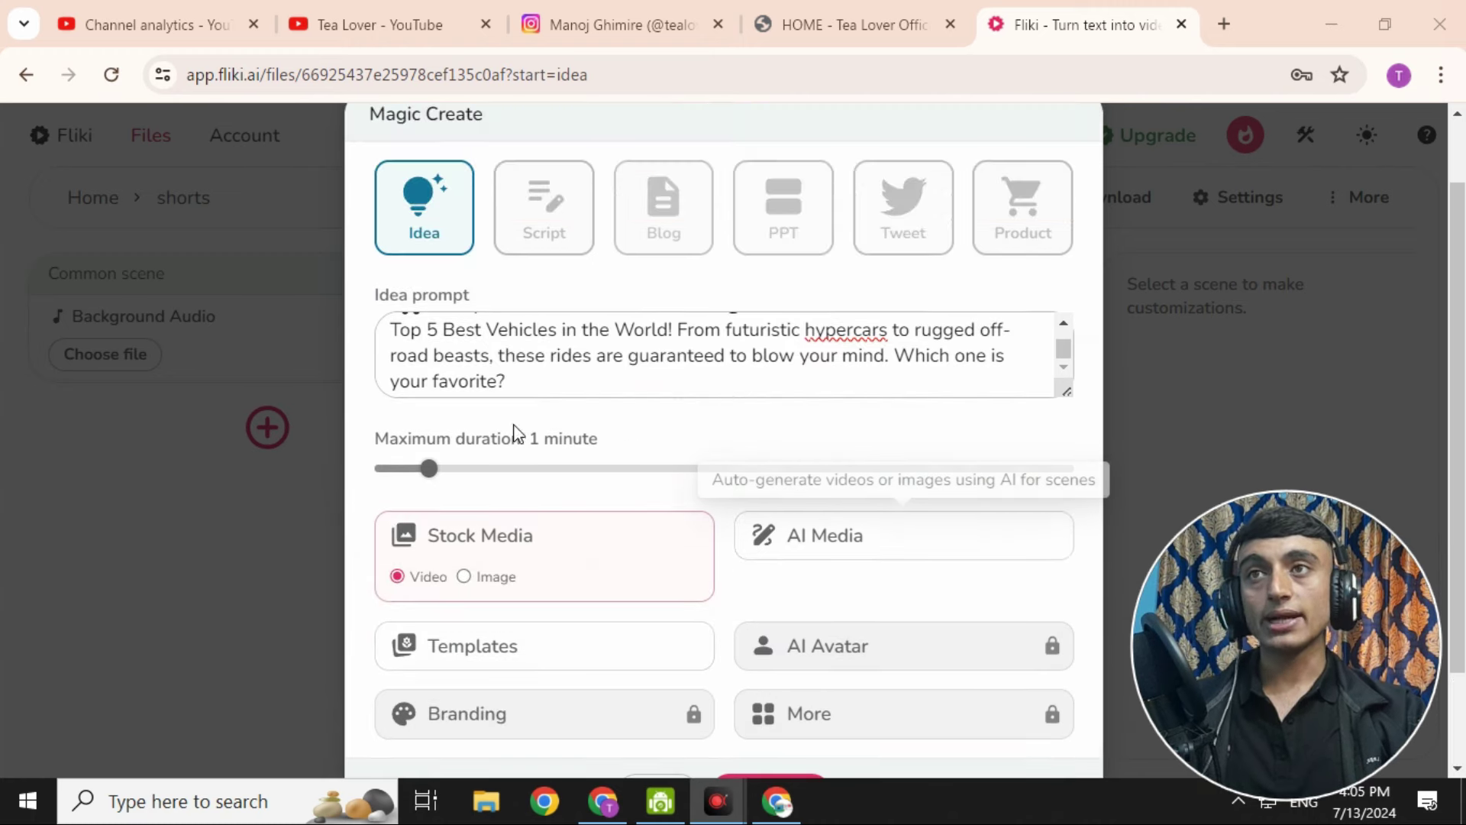
pyautogui.moveTo(478, 436); pyautogui.dragTo(622, 455)
pyautogui.click(675, 442)
pyautogui.scroll(-2, 819, 416)
pyautogui.scroll(2, 779, 656)
pyautogui.scroll(-2, 772, 718)
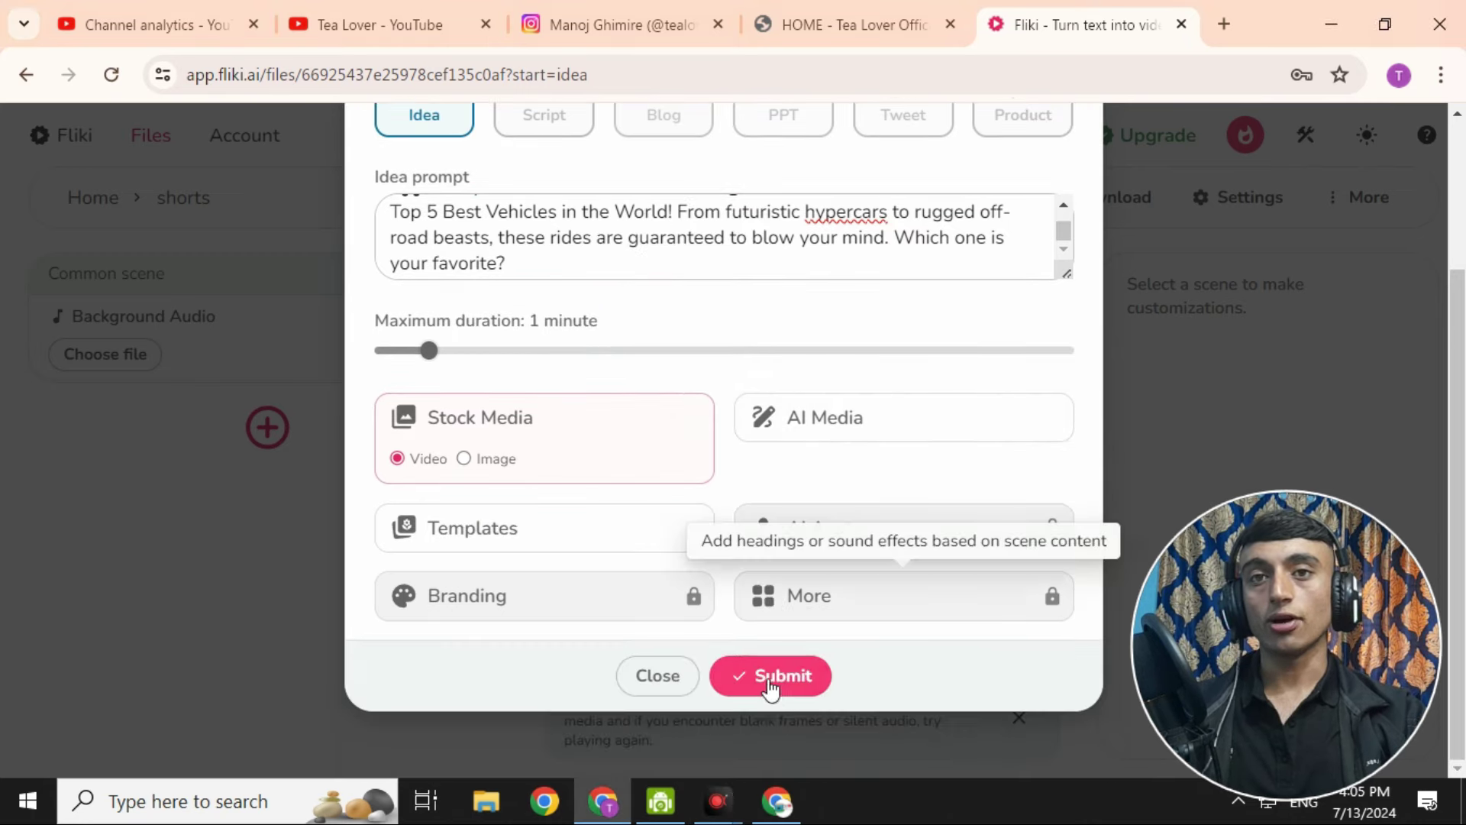
pyautogui.click(770, 683)
pyautogui.scroll(-1, 664, 588)
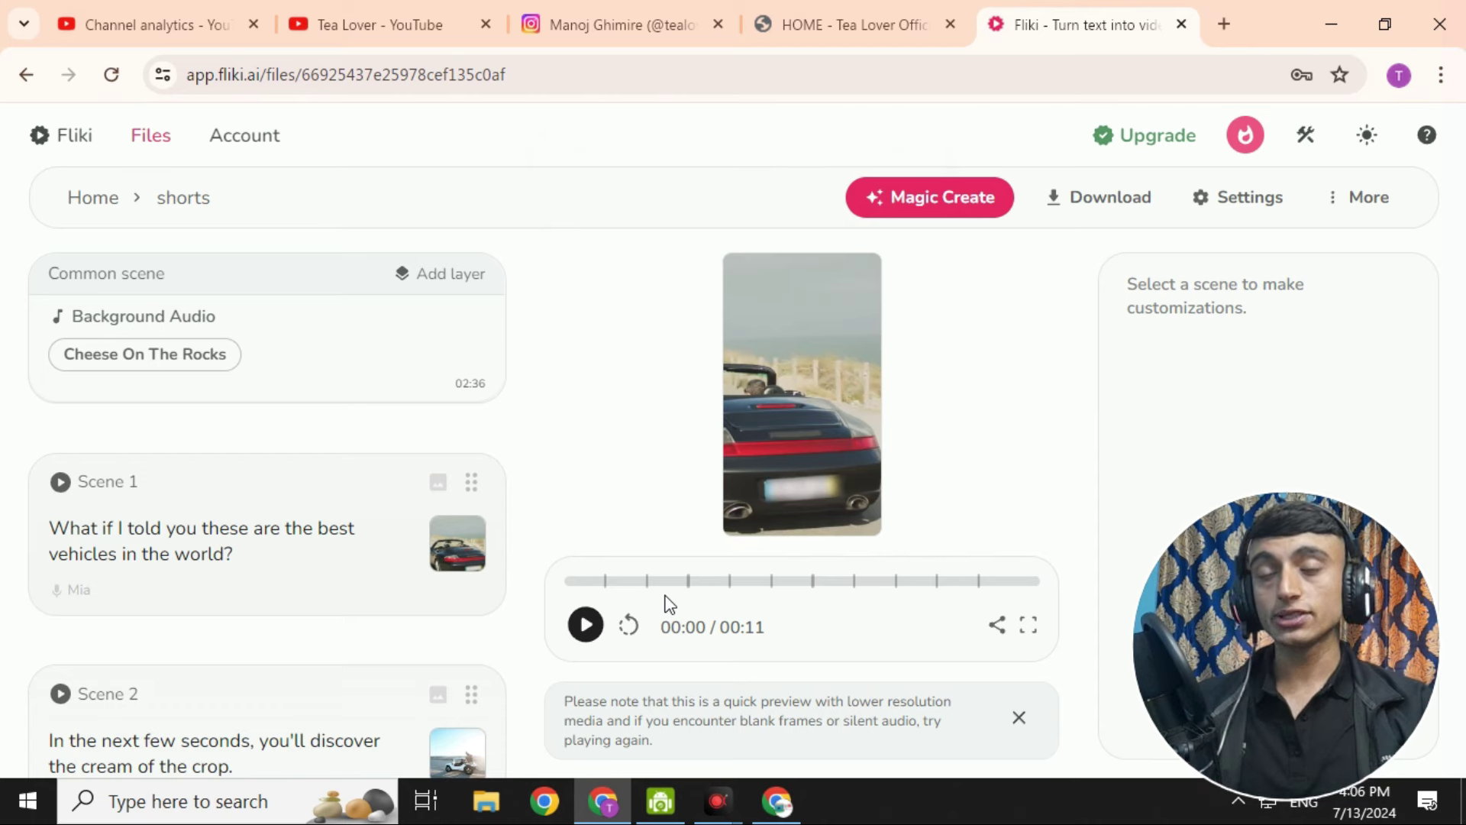
# Review the generated scenes down to Scene 11, then open the 0:38 video preview.
pyautogui.scroll(-8, 458, 556)
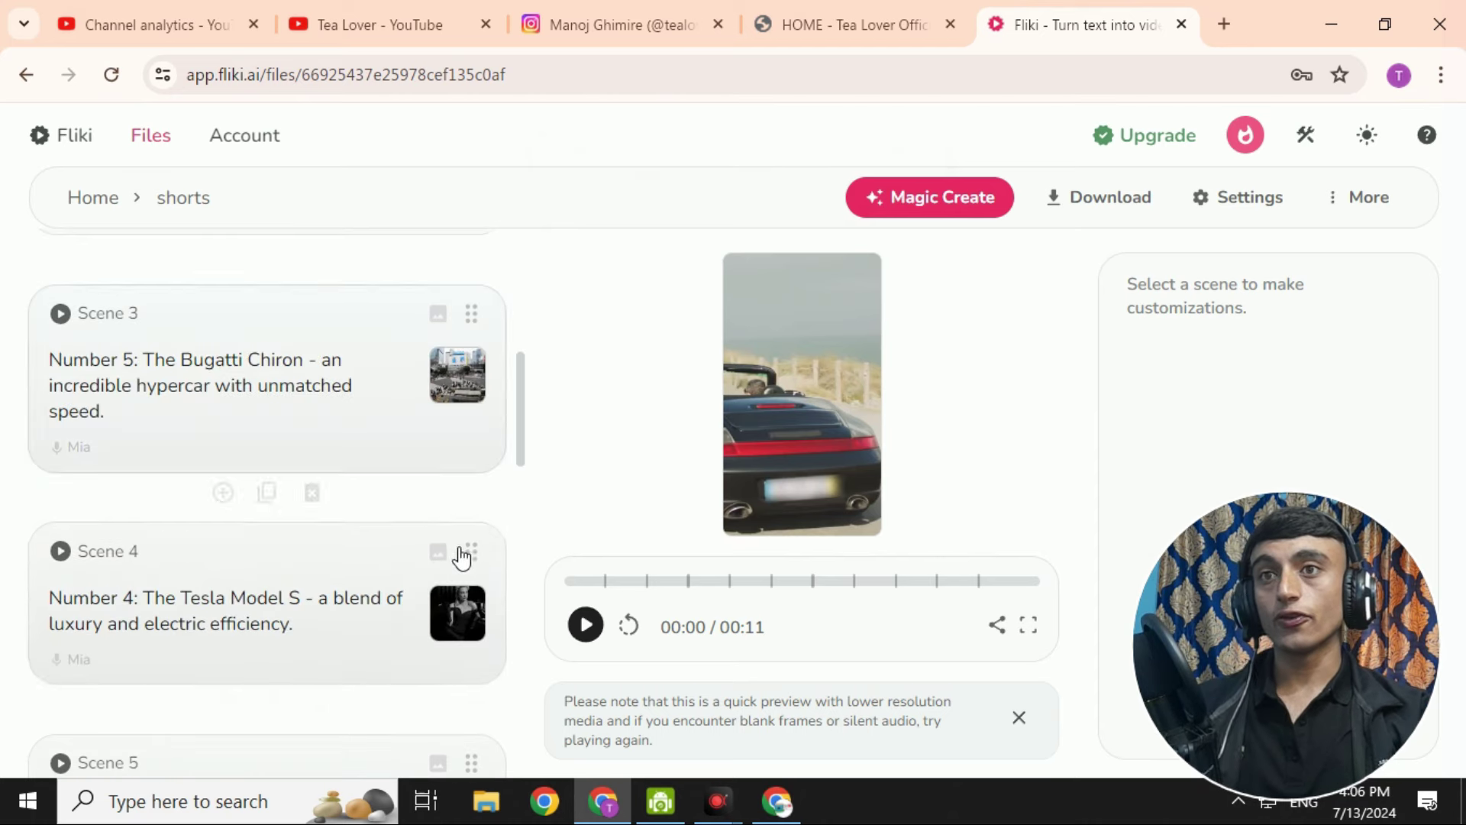
pyautogui.scroll(-20, 379, 549)
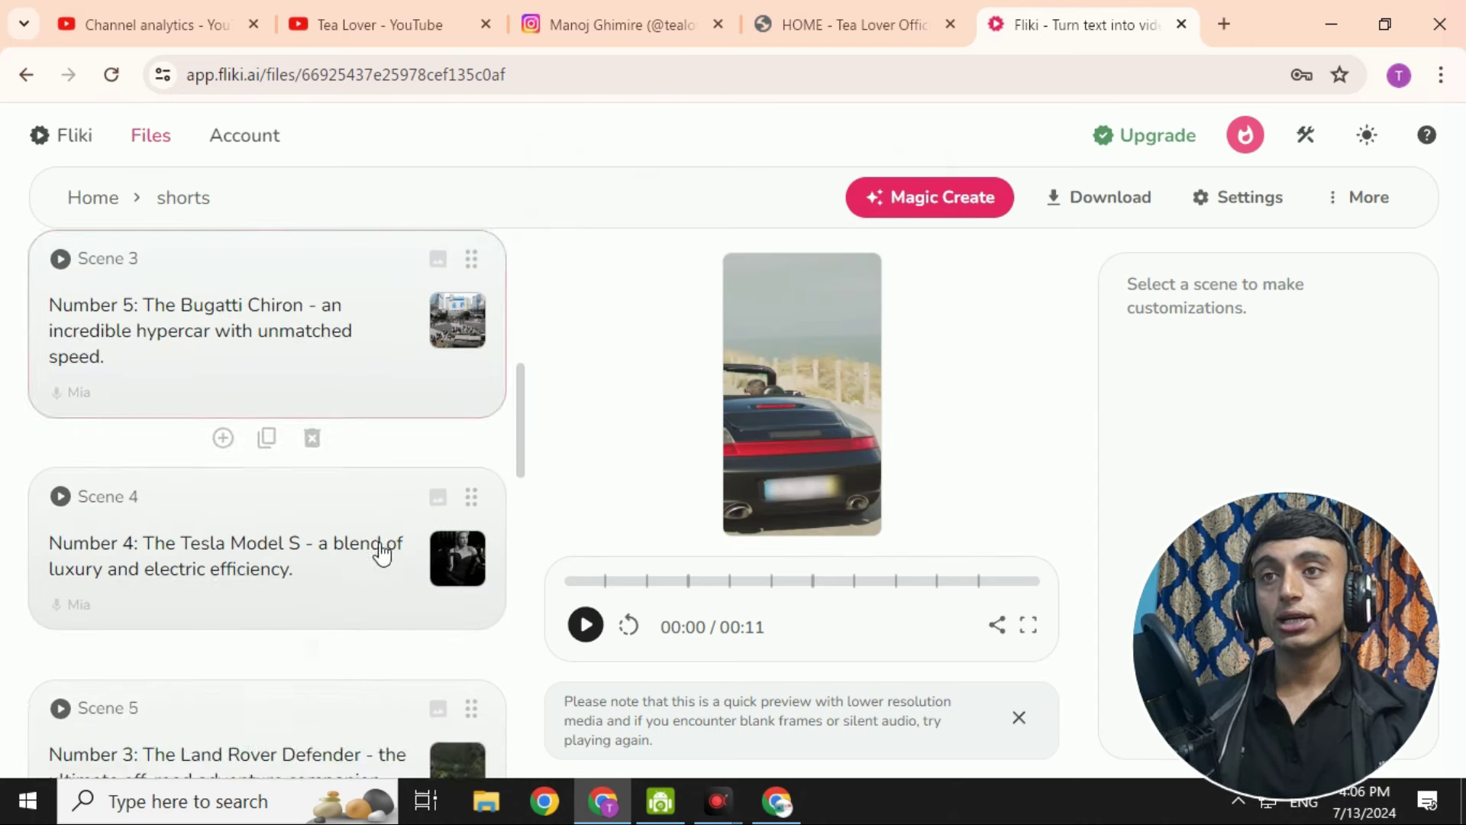
pyautogui.scroll(-2, 354, 428)
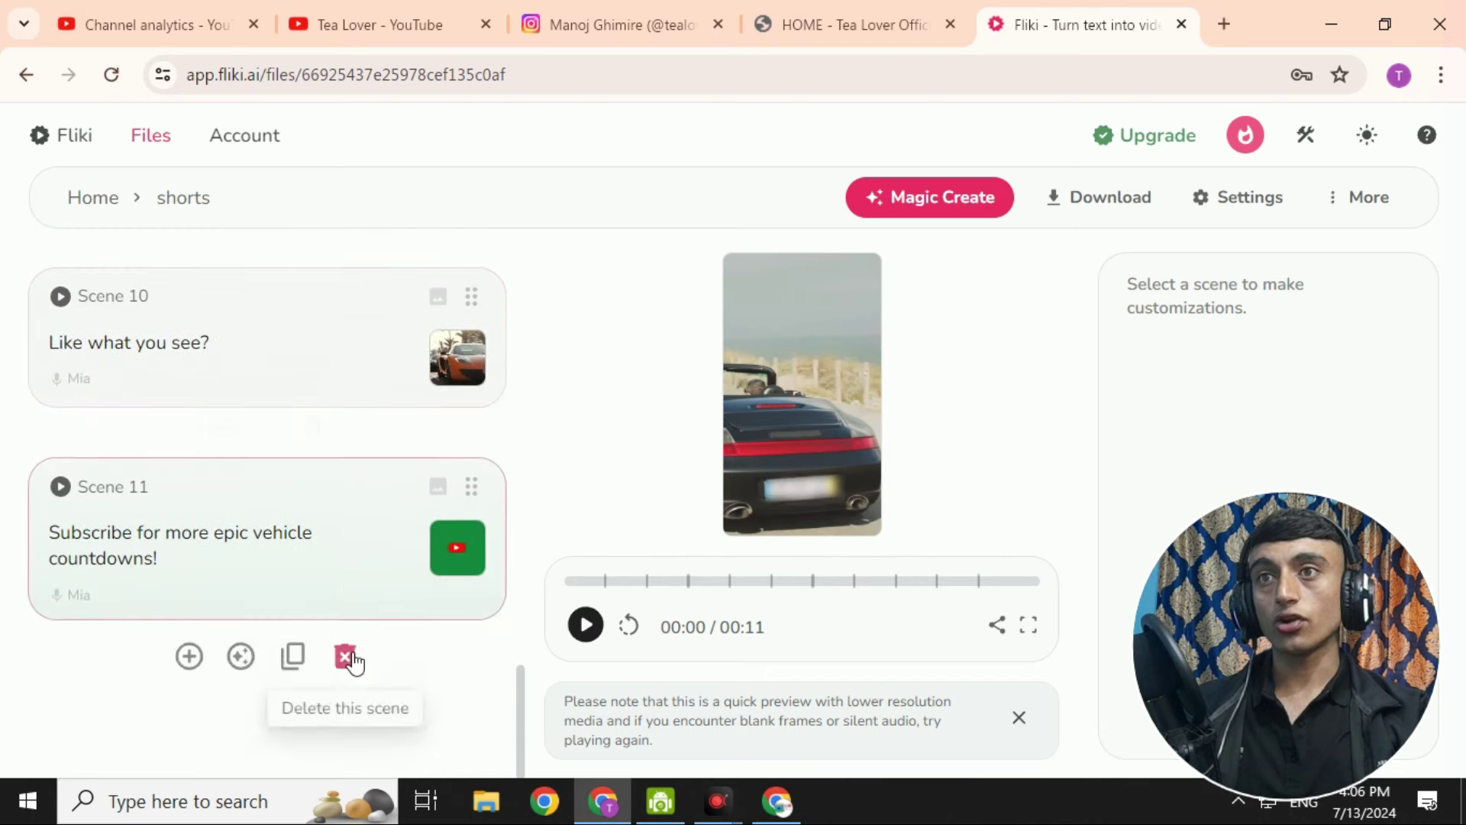
pyautogui.scroll(20, 336, 557)
pyautogui.scroll(3, 337, 547)
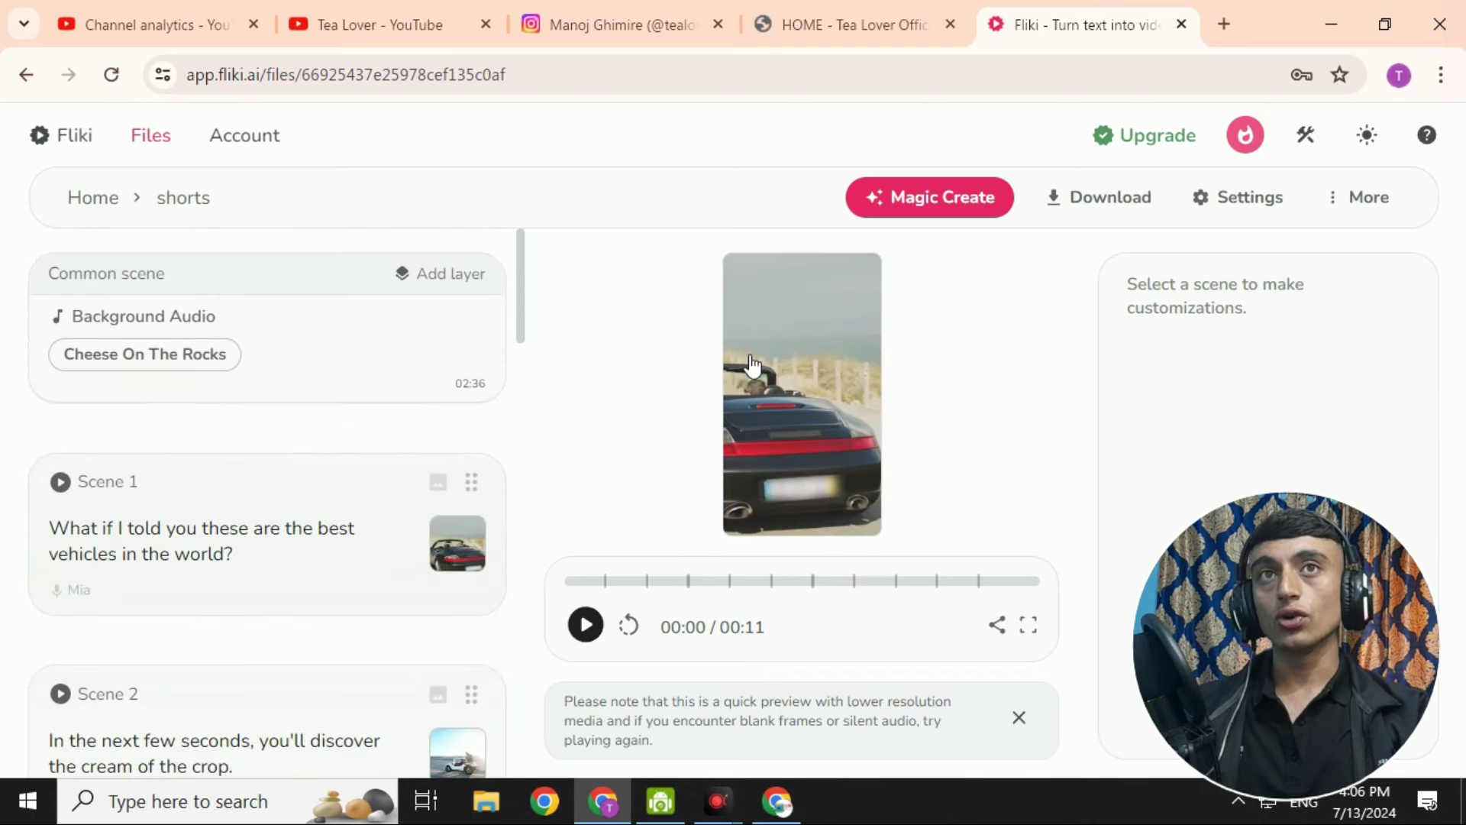
pyautogui.click(591, 632)
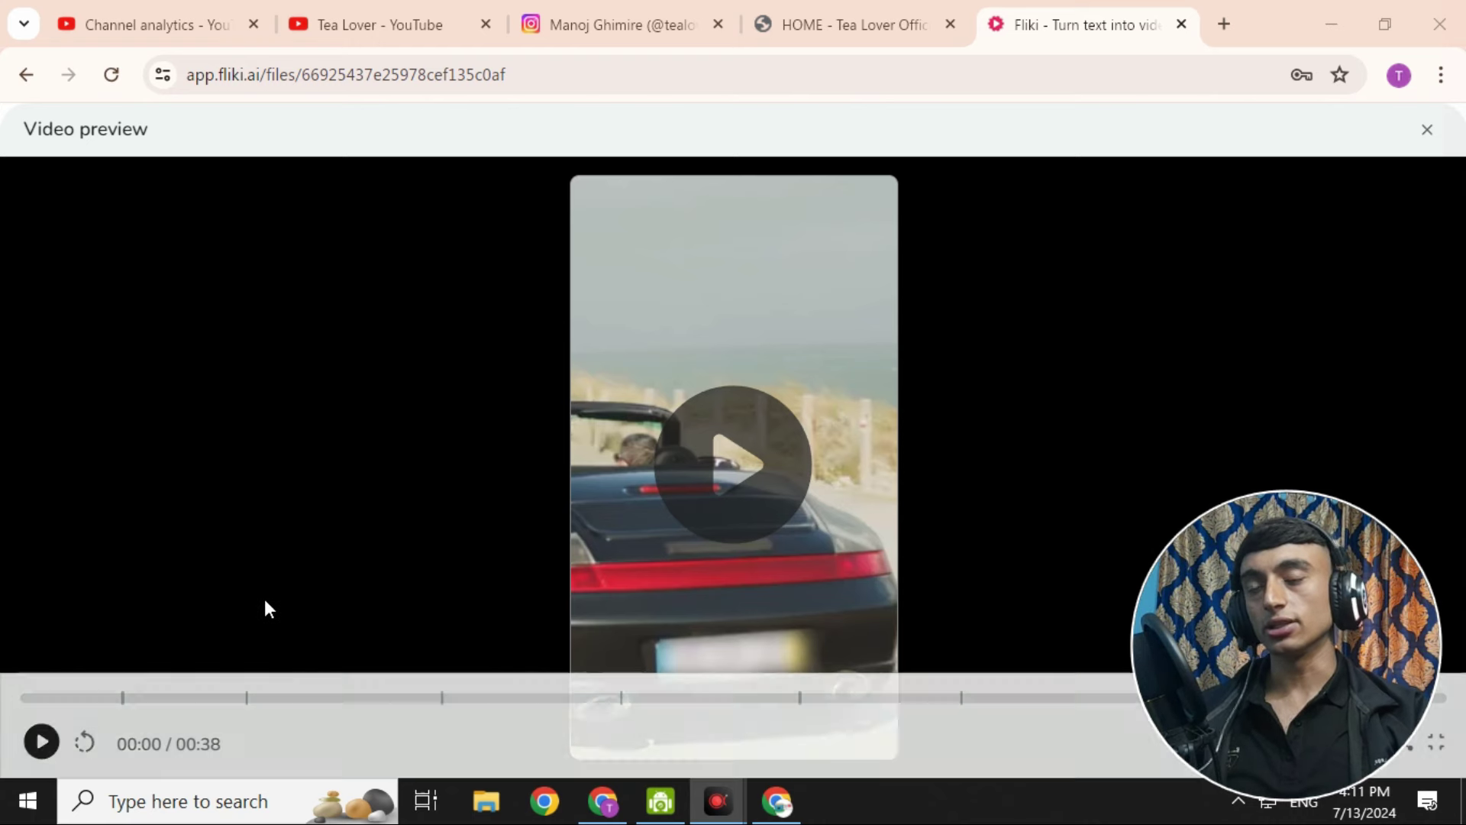
# Play the shorts preview through to its subscribe outro, then return to the Files list.
pyautogui.click(41, 742)
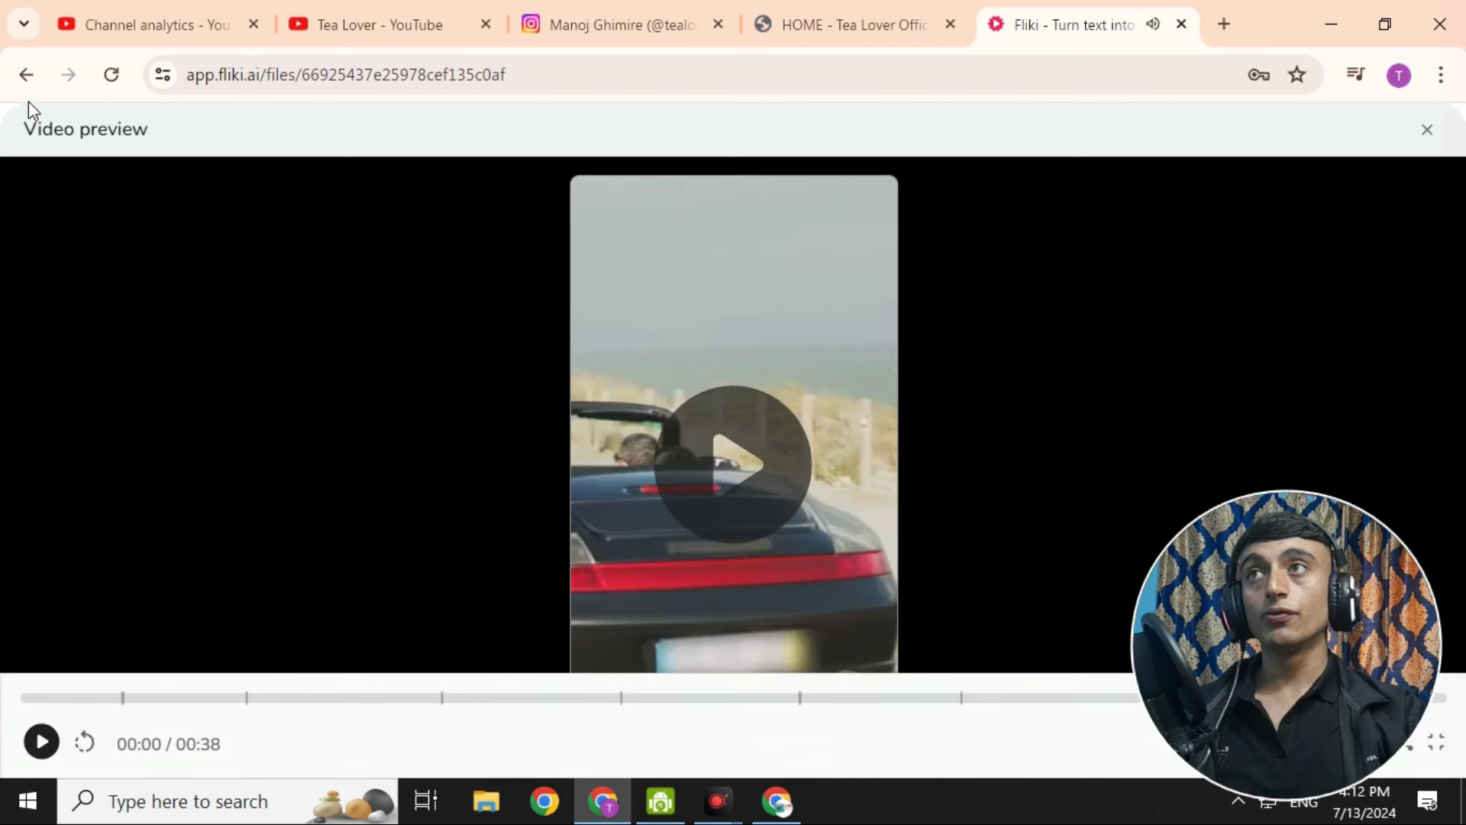
pyautogui.click(25, 74)
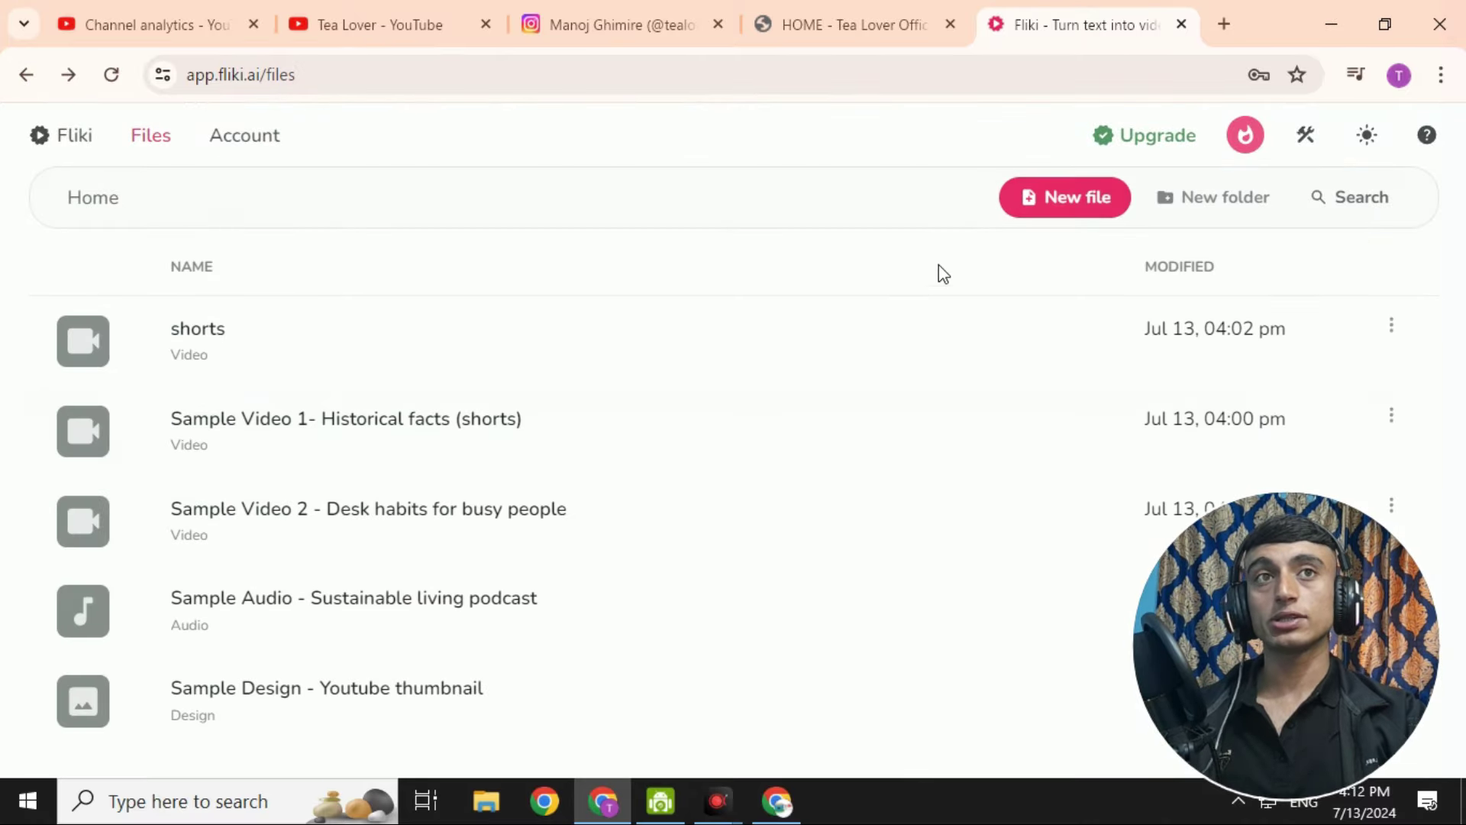
# Open the shorts file and swap Scene 1's media for the rally-car-on-grass stock clip.
pyautogui.click(764, 327)
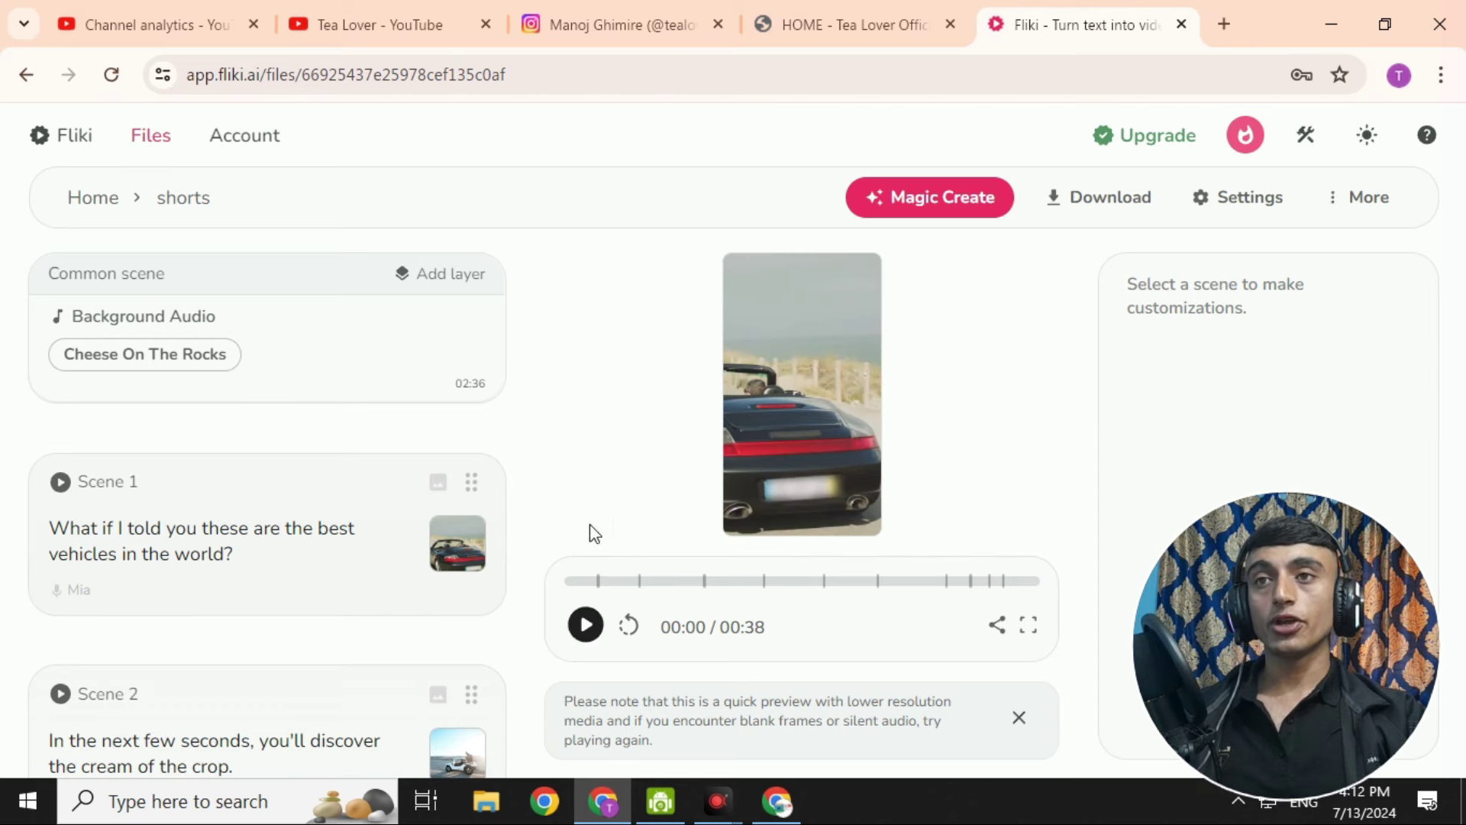
pyautogui.click(457, 565)
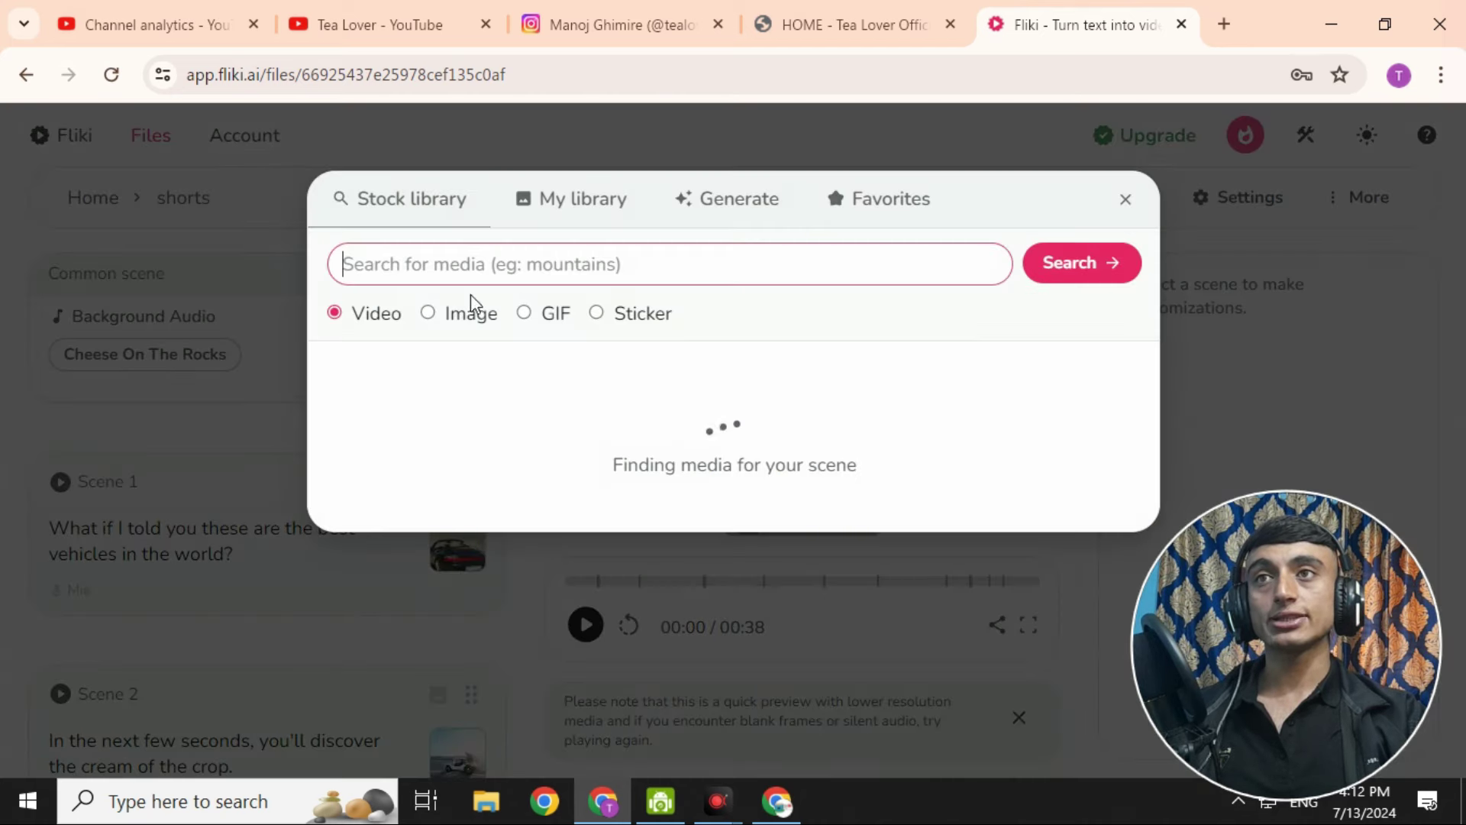
pyautogui.scroll(-5, 615, 419)
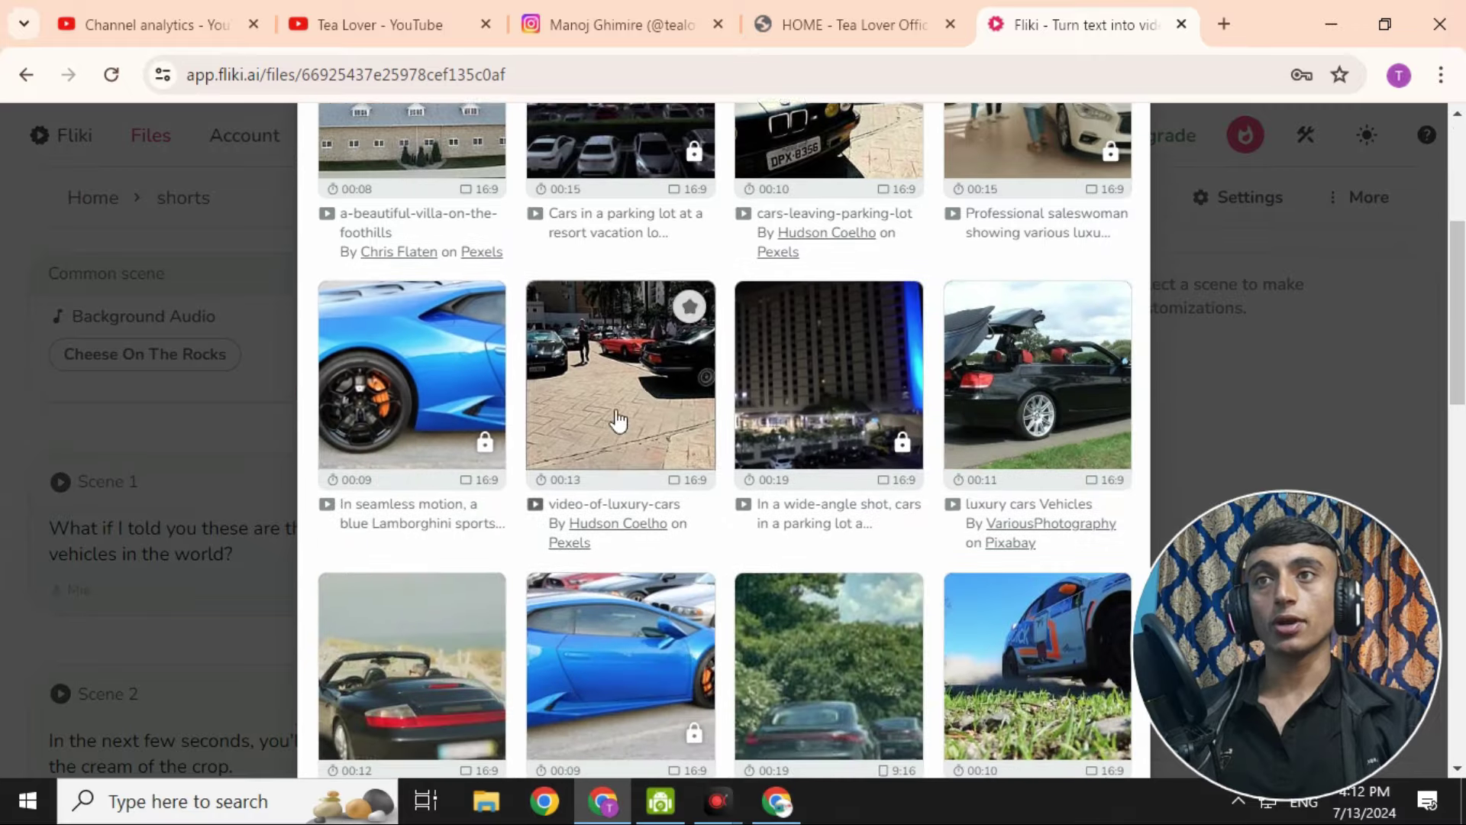
pyautogui.scroll(-3, 898, 449)
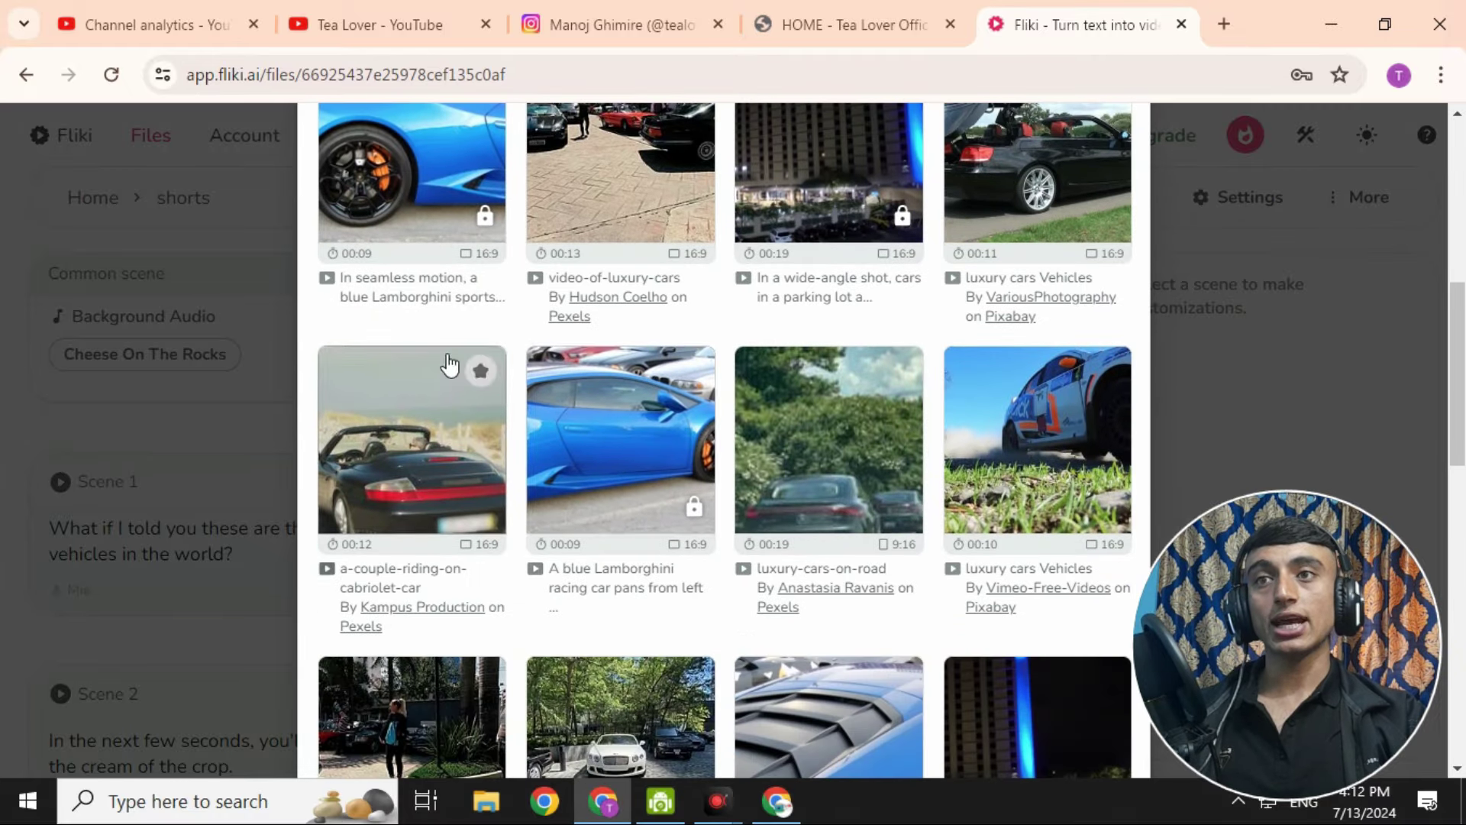
pyautogui.click(1018, 449)
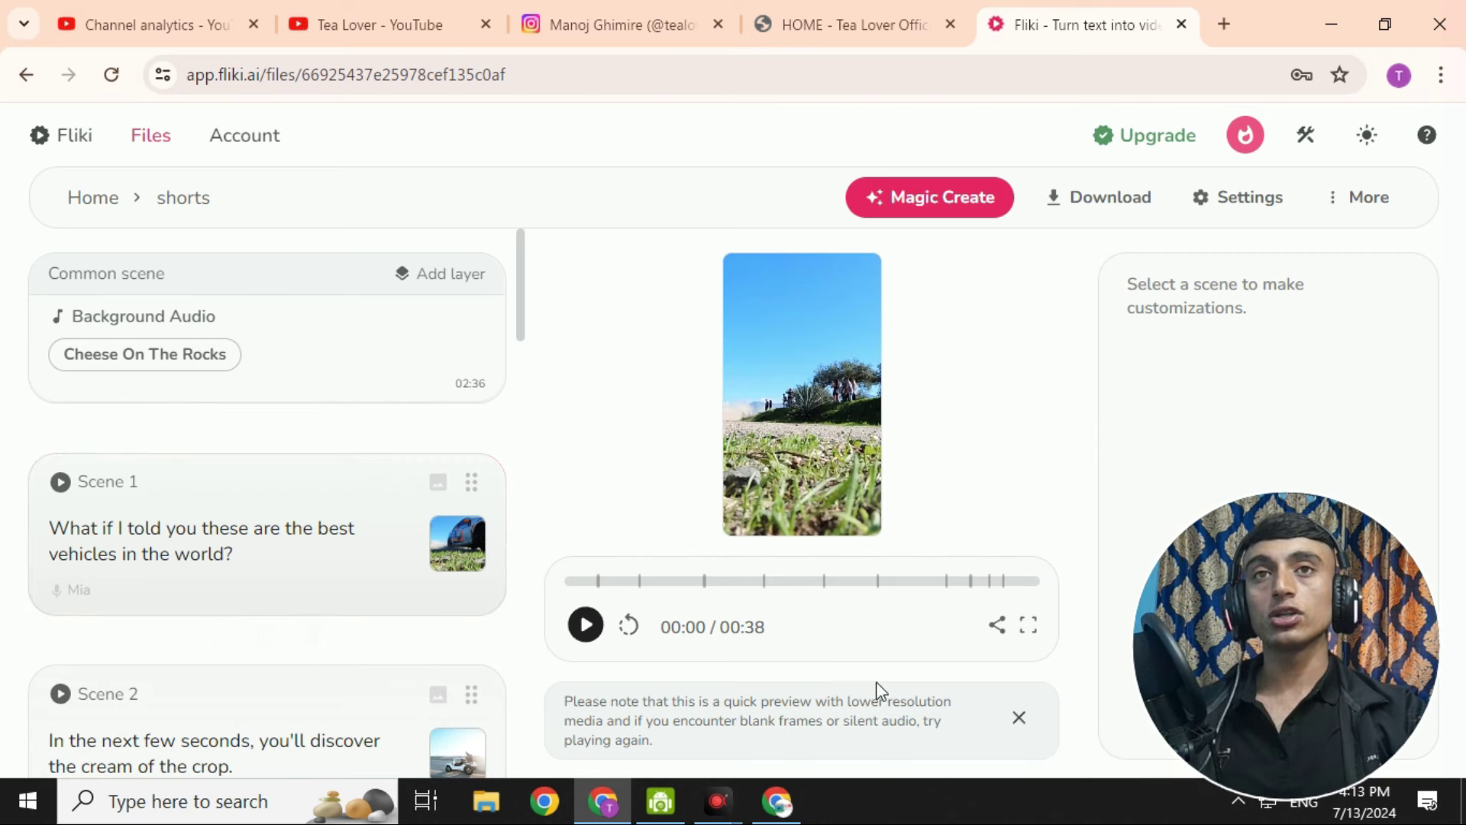
# Queue a 720p mp4 export of the shorts video and dismiss the notification prompt.
pyautogui.click(1109, 200)
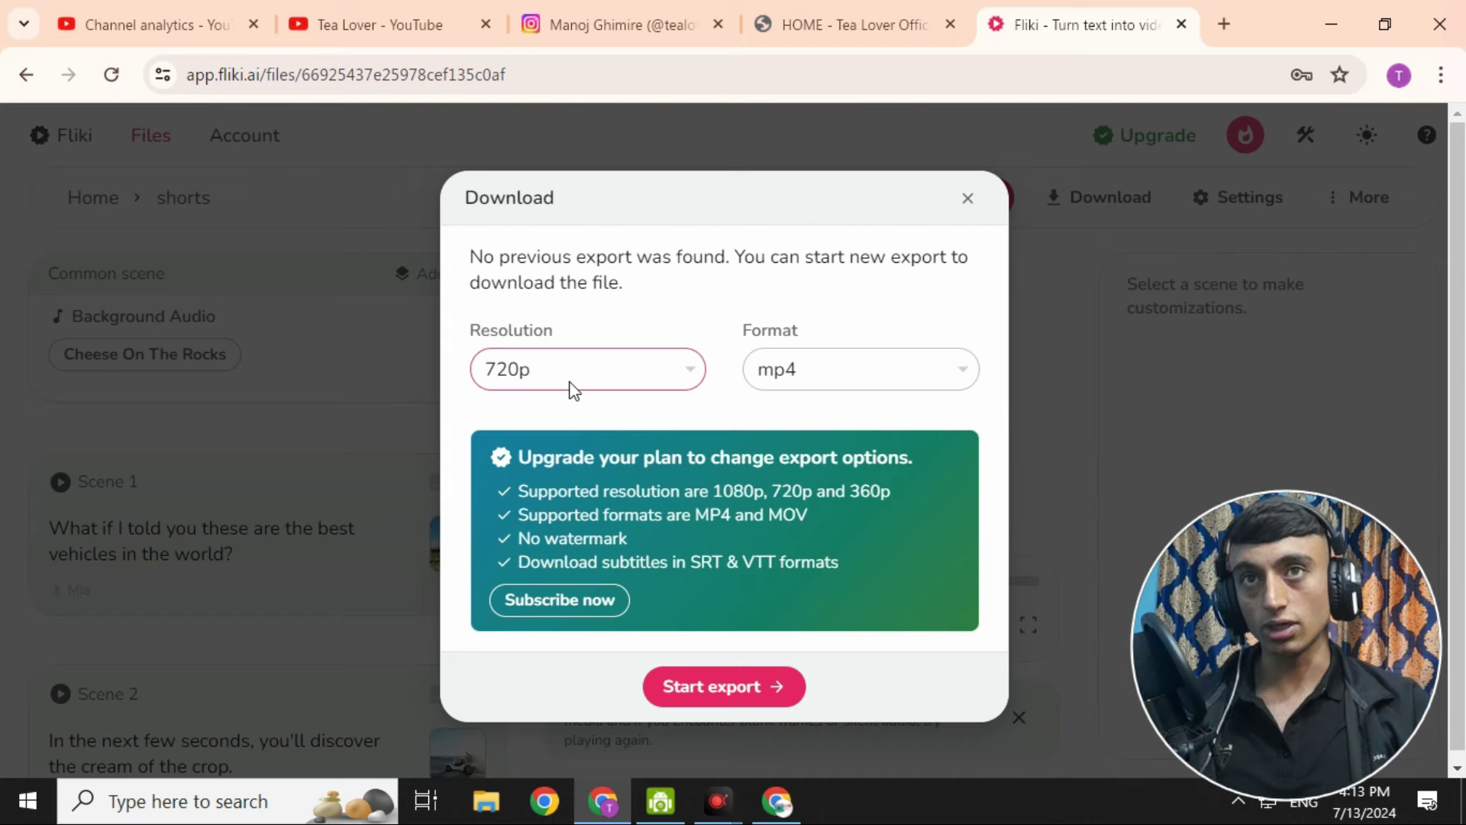
pyautogui.click(714, 688)
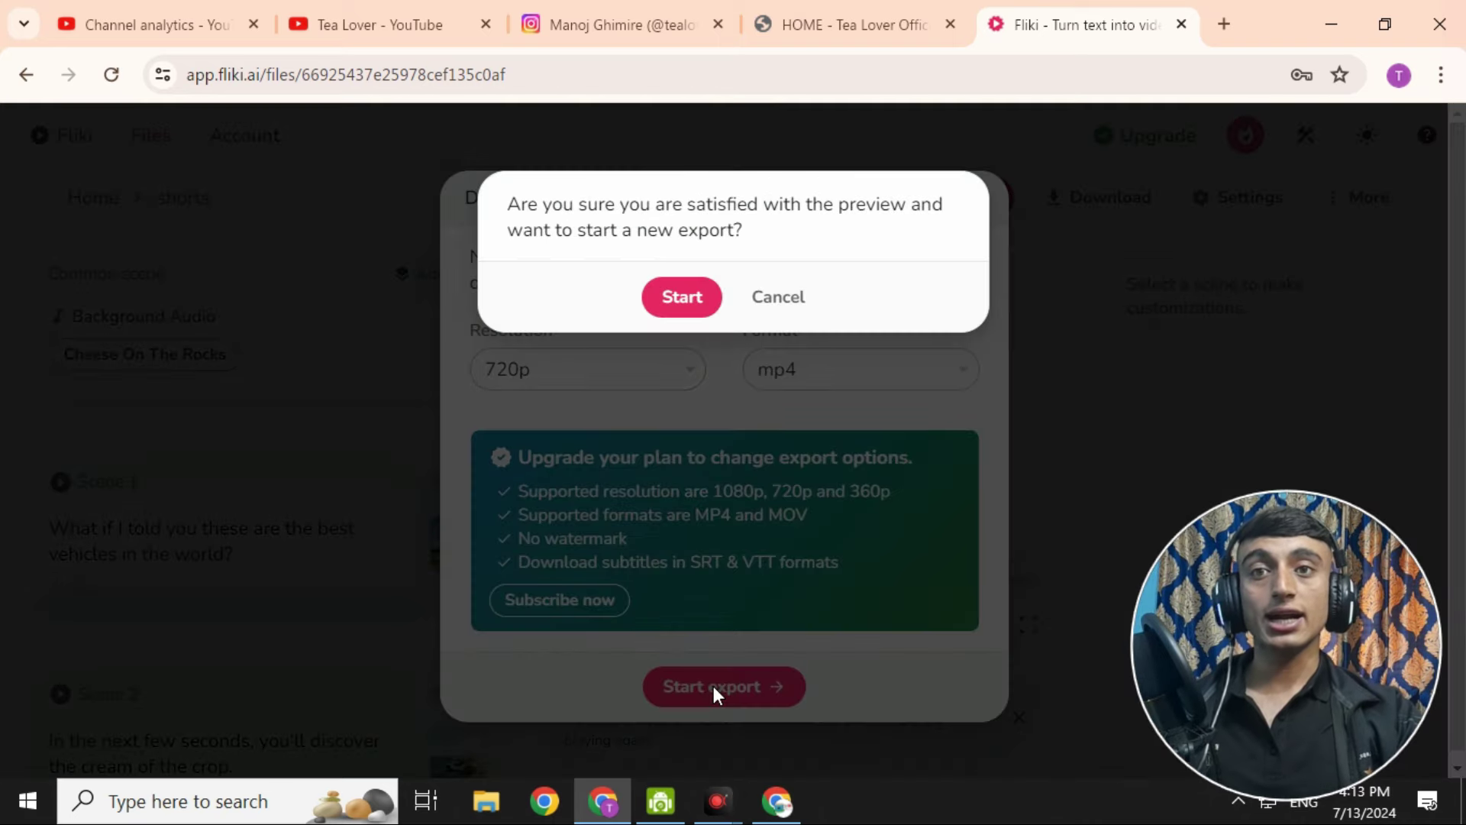
pyautogui.click(670, 307)
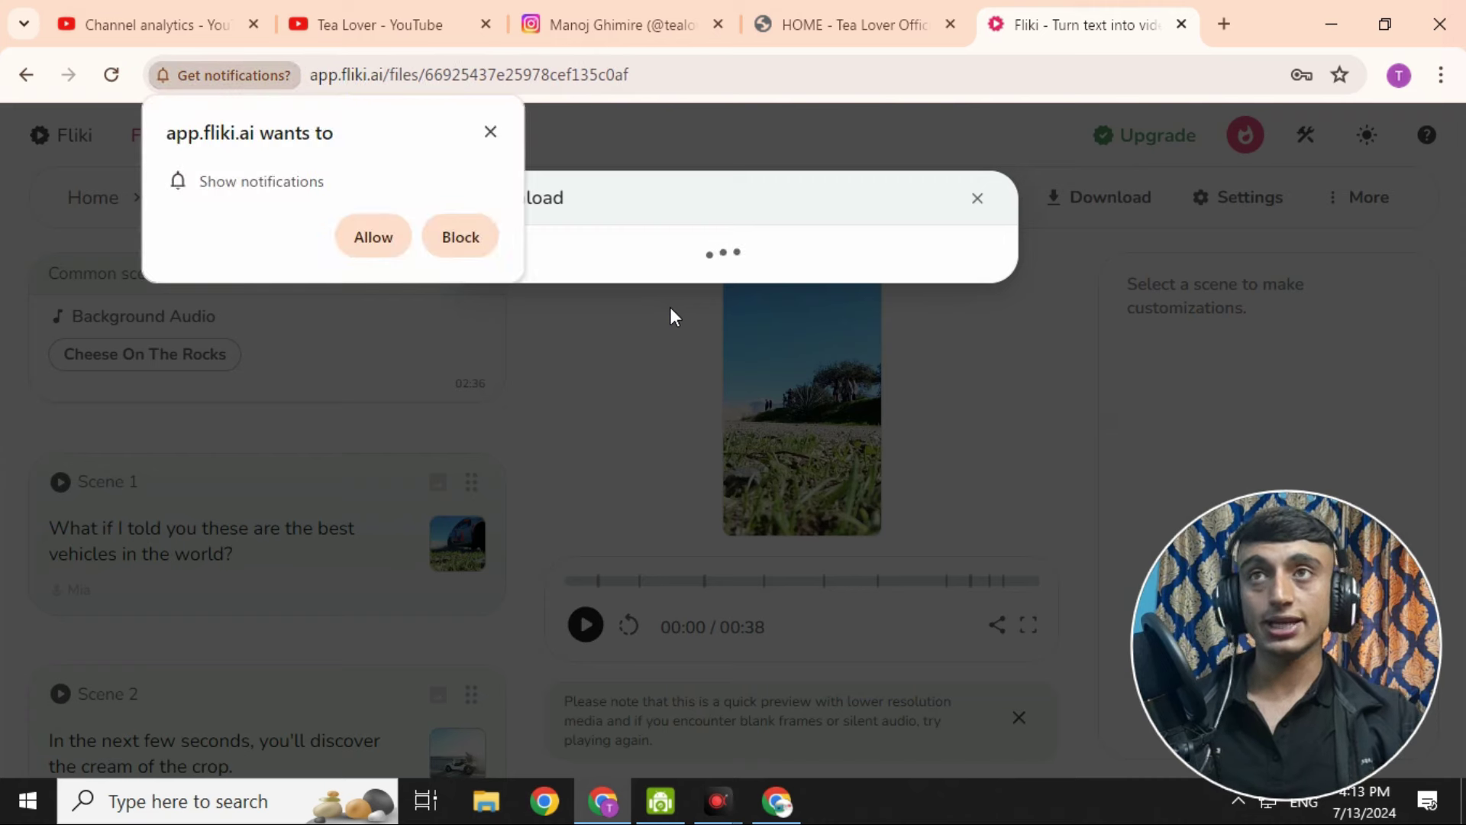
pyautogui.click(490, 132)
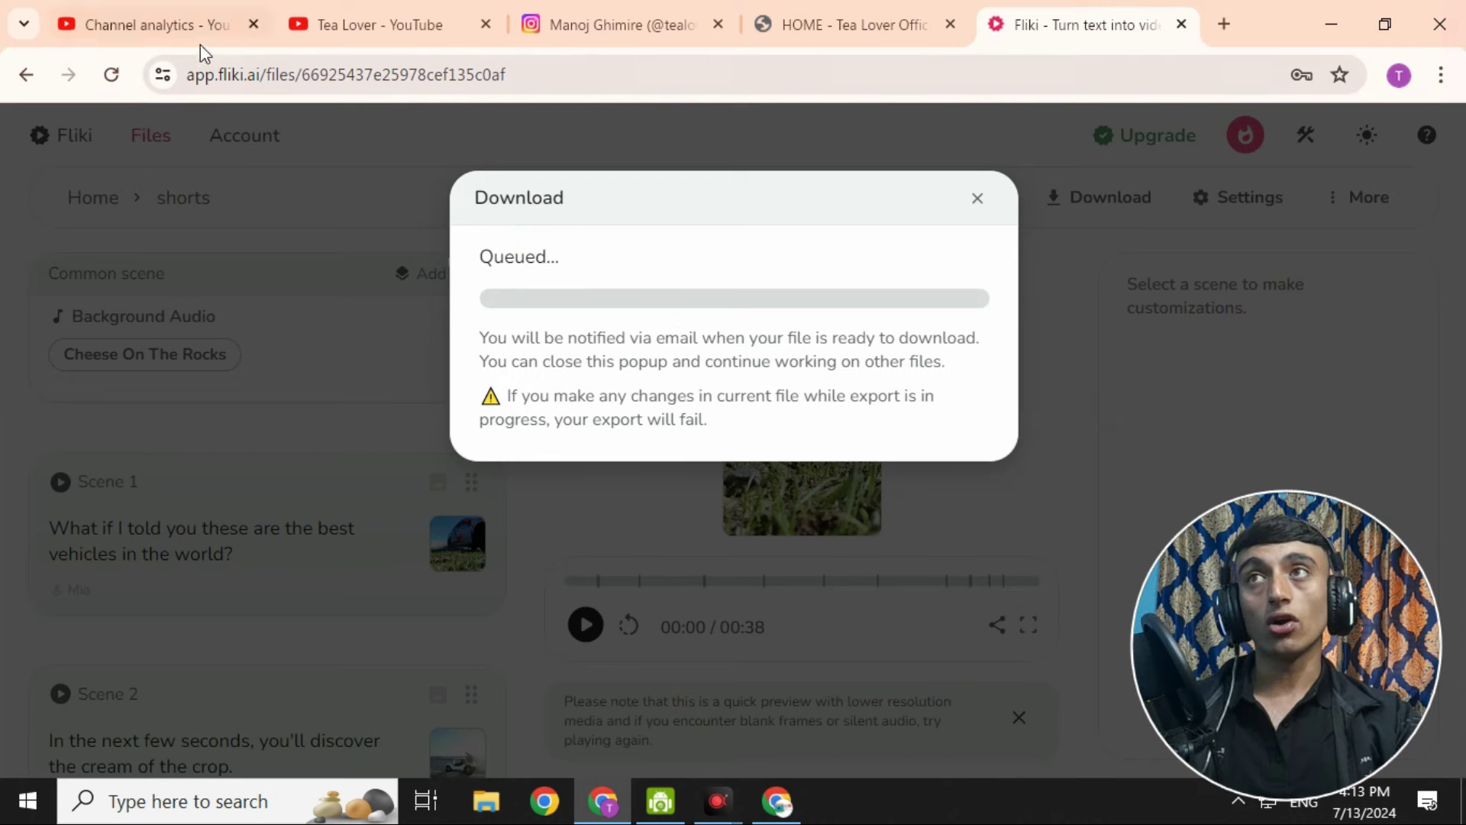
pyautogui.click(182, 35)
# Go back from Explore analytics to the last-90-days overview and scroll to the views chart.
pyautogui.scroll(10, 550, 417)
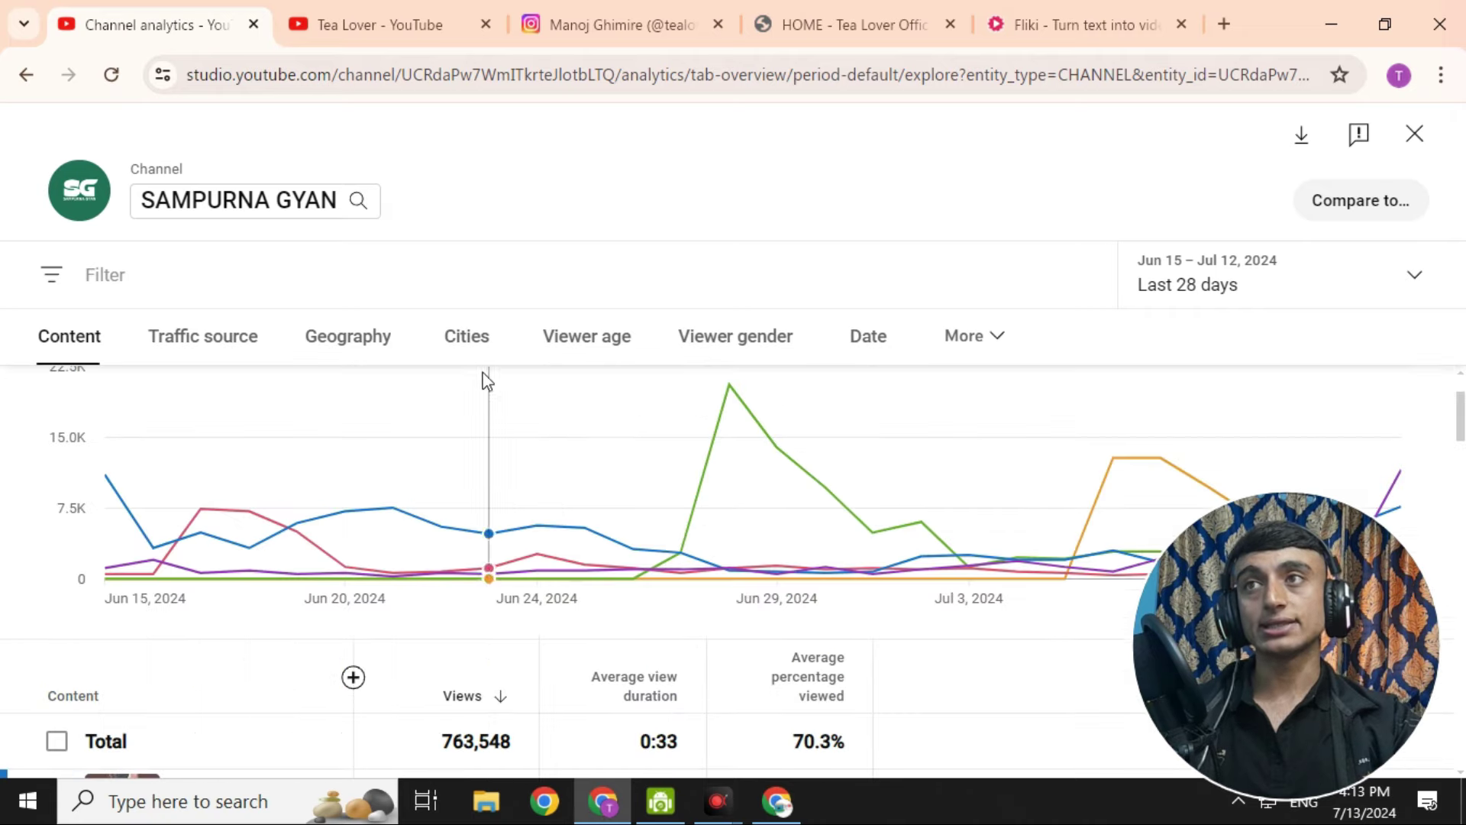
pyautogui.scroll(2, 268, 481)
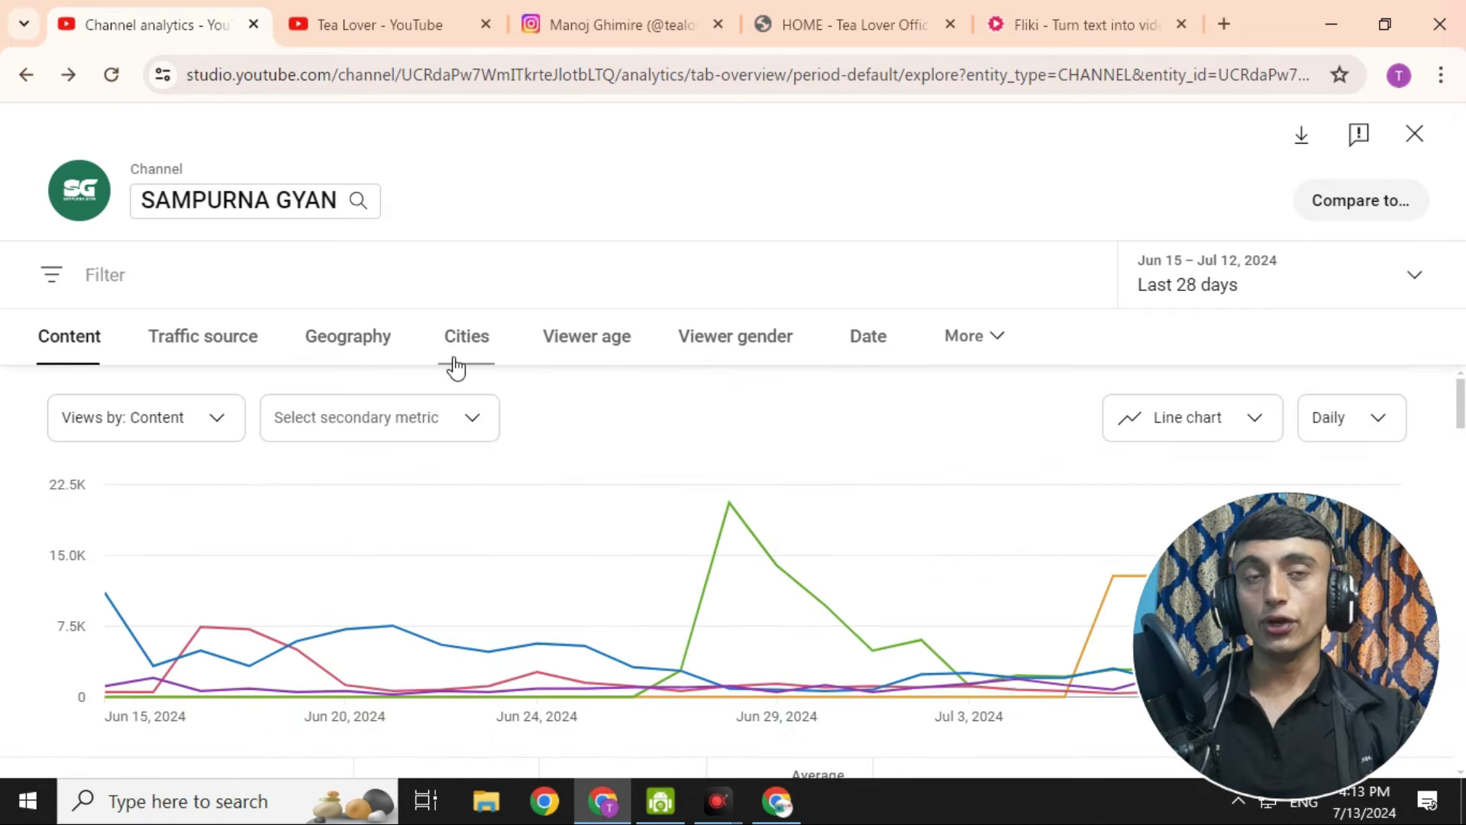
pyautogui.click(26, 75)
pyautogui.scroll(15, 601, 462)
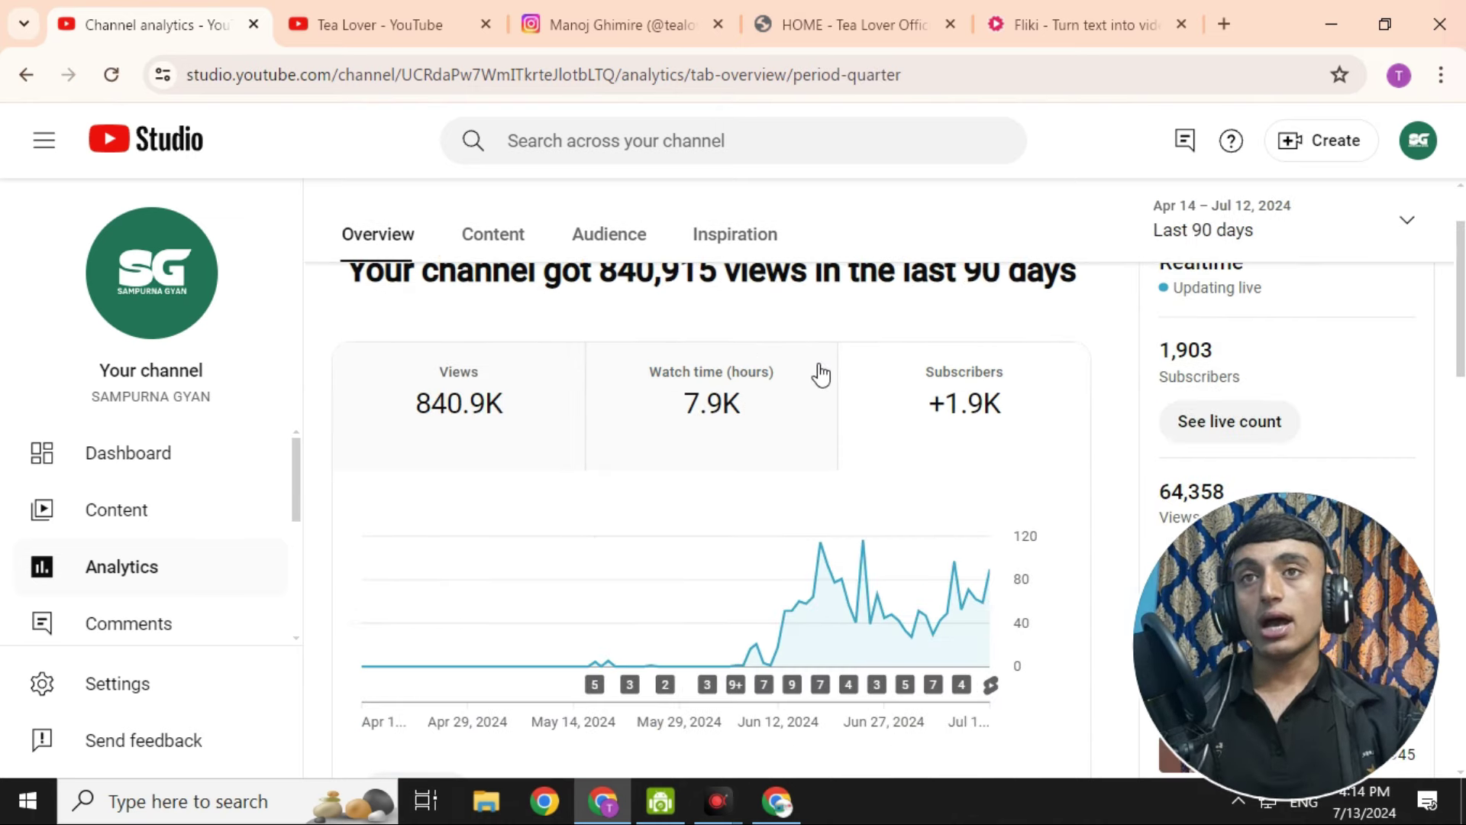
pyautogui.scroll(2, 808, 470)
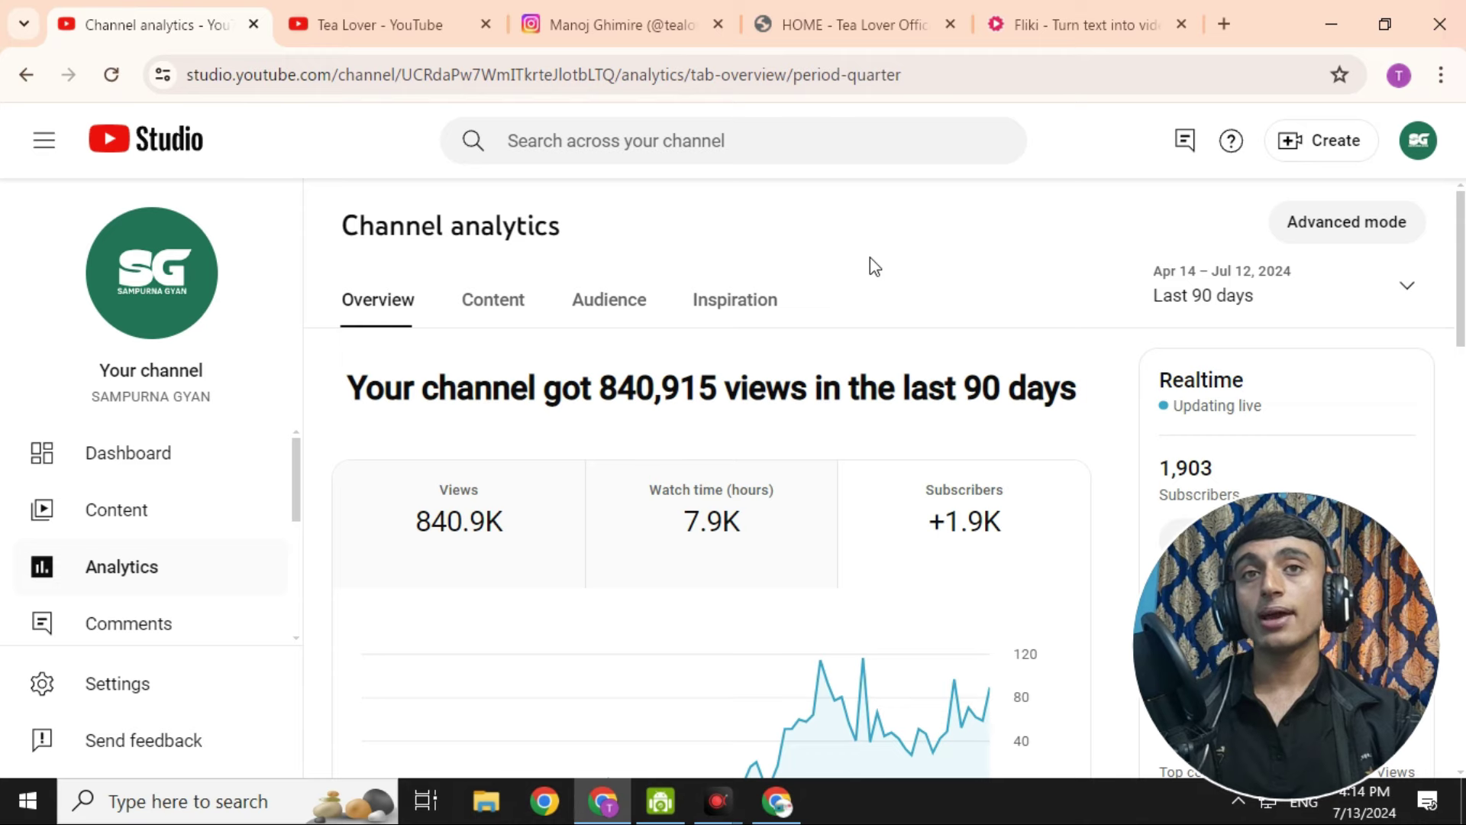
pyautogui.scroll(-2, 875, 268)
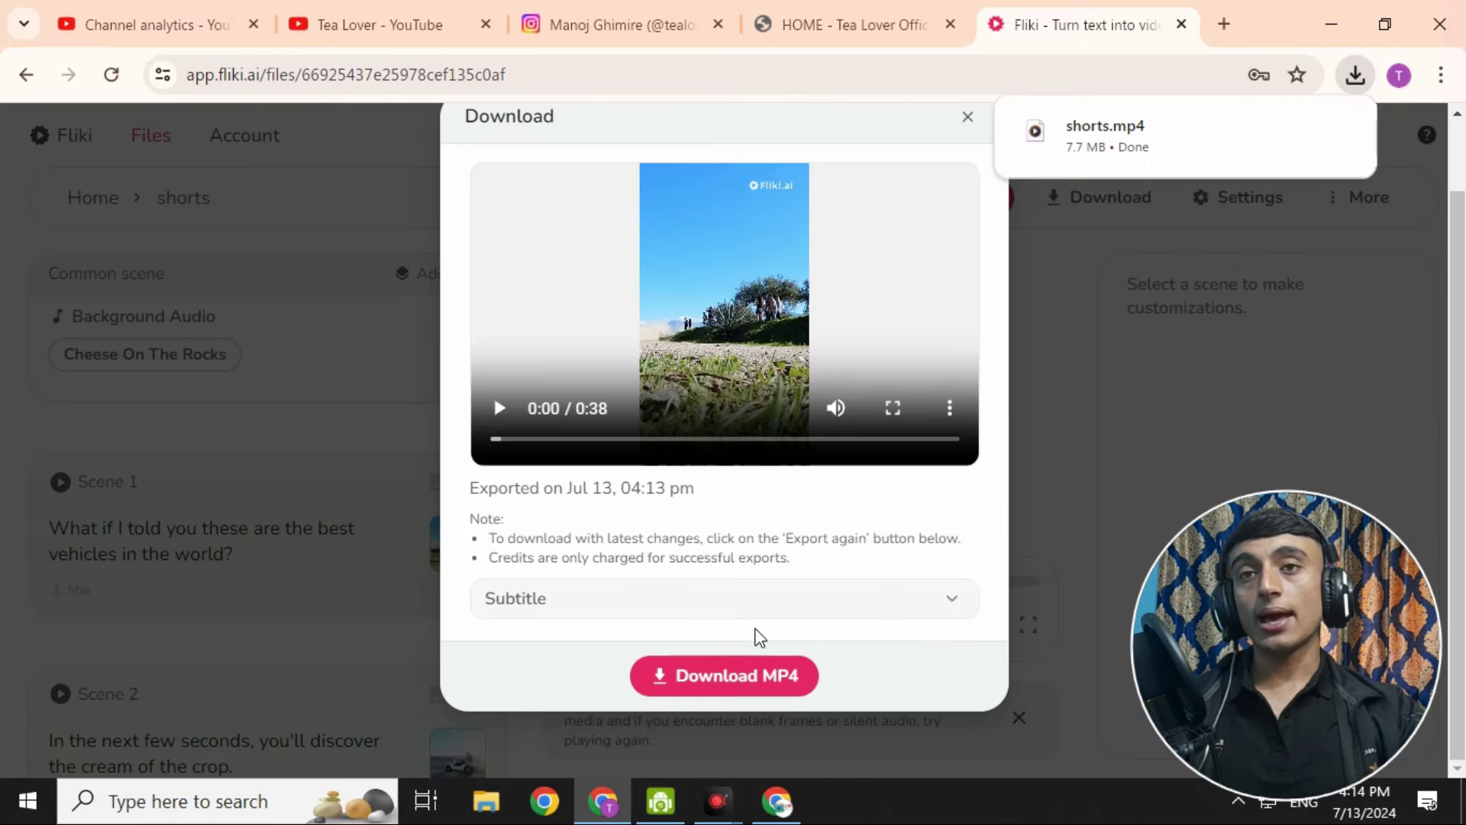
# Confirm shorts.mp4 finished downloading, then show the Tea Lover channel's Videos page from the top.
pyautogui.moveTo(1080, 144)
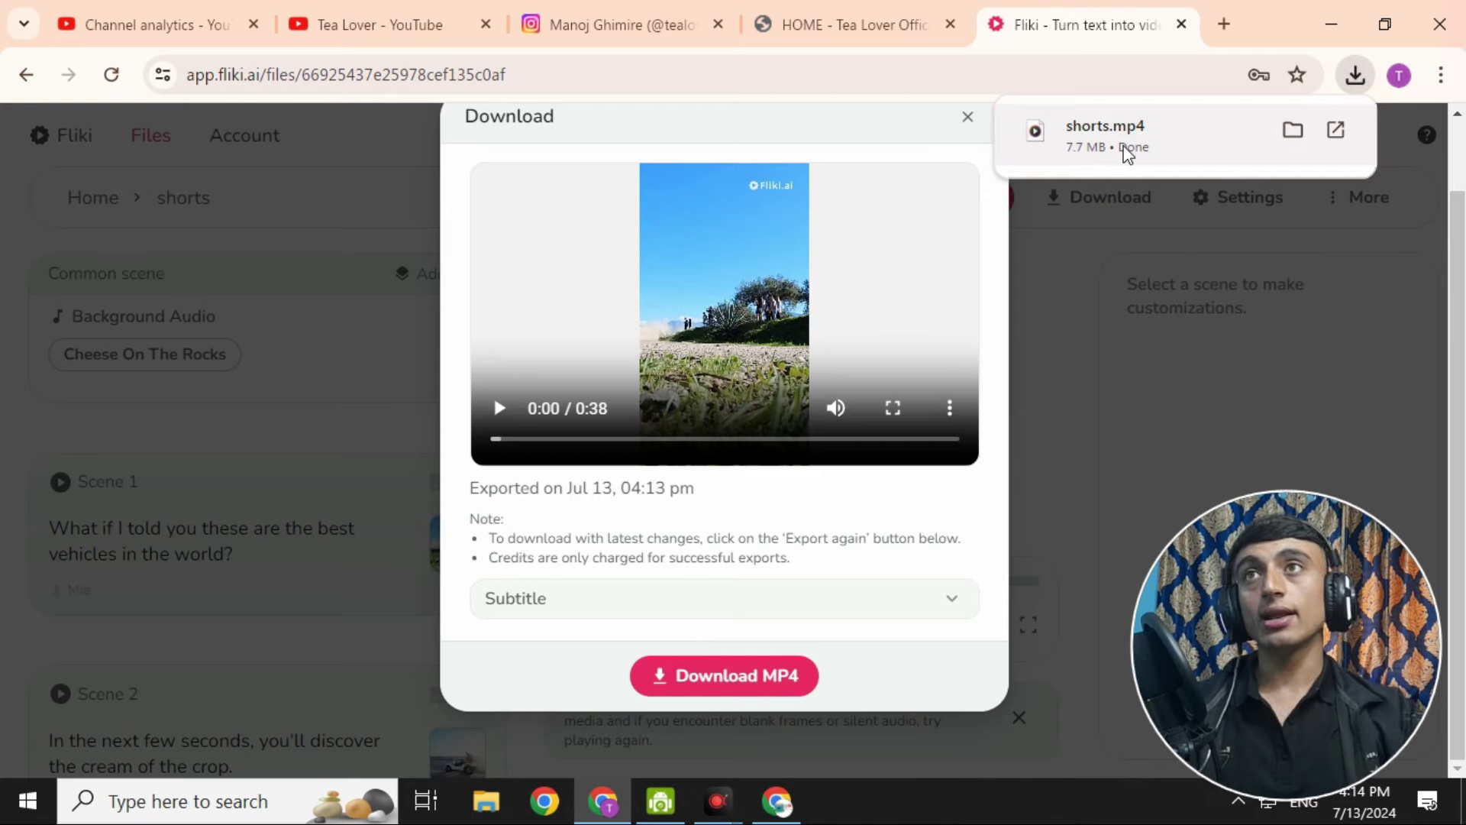
pyautogui.click(161, 25)
pyautogui.click(367, 25)
pyautogui.click(224, 16)
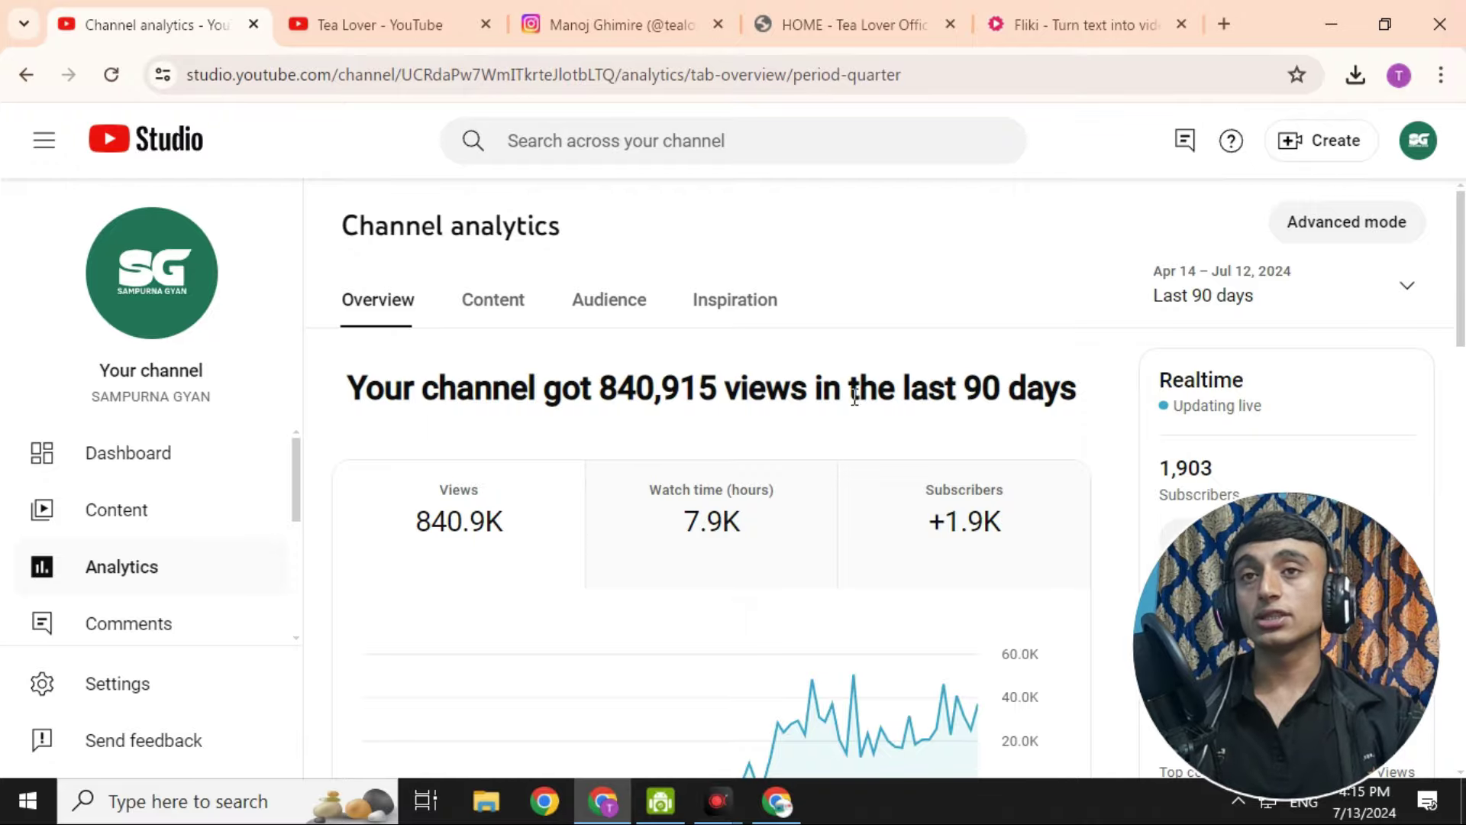
pyautogui.click(388, 29)
pyautogui.scroll(15, 676, 530)
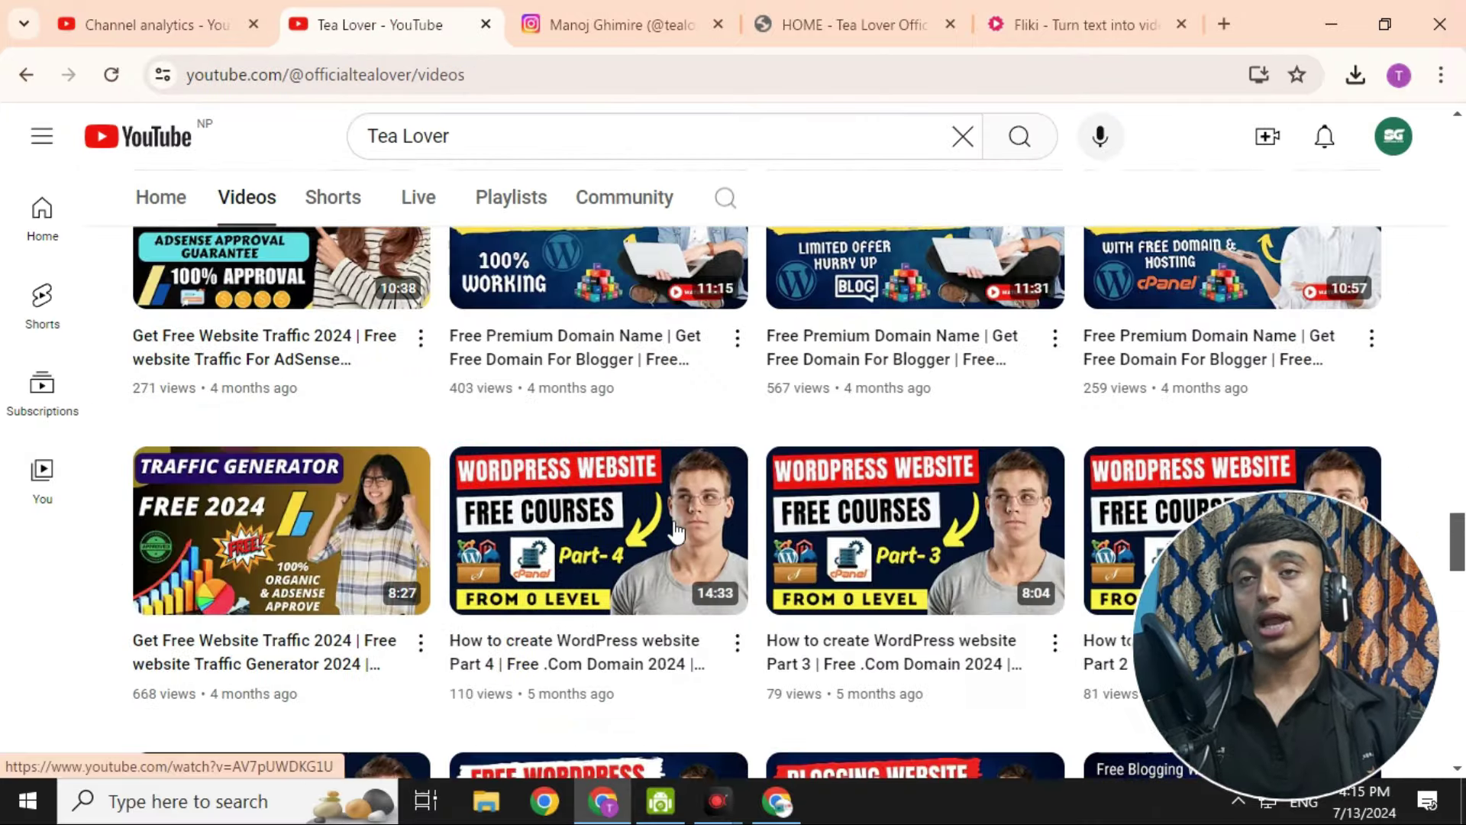
pyautogui.scroll(15, 682, 539)
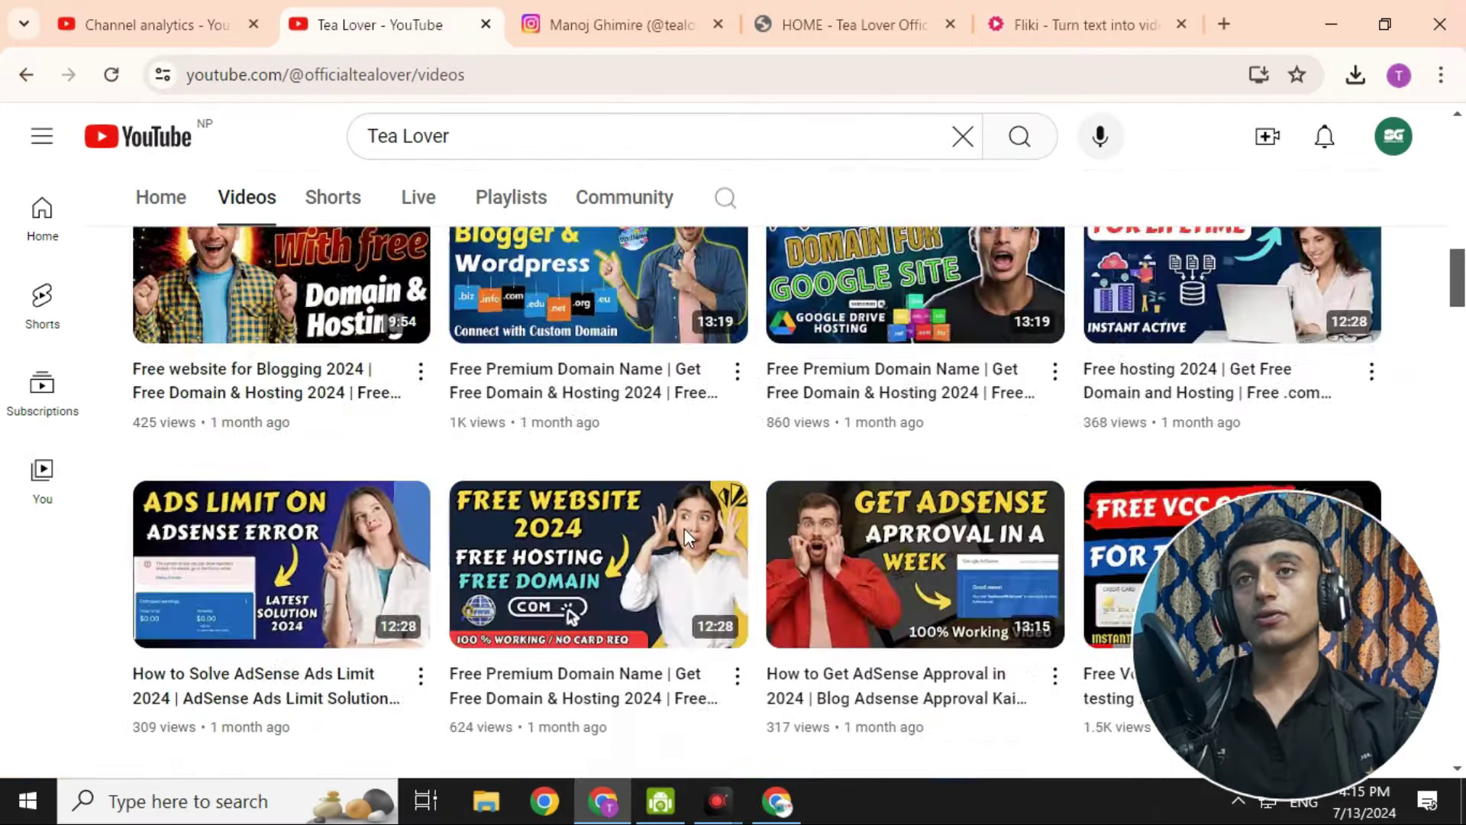